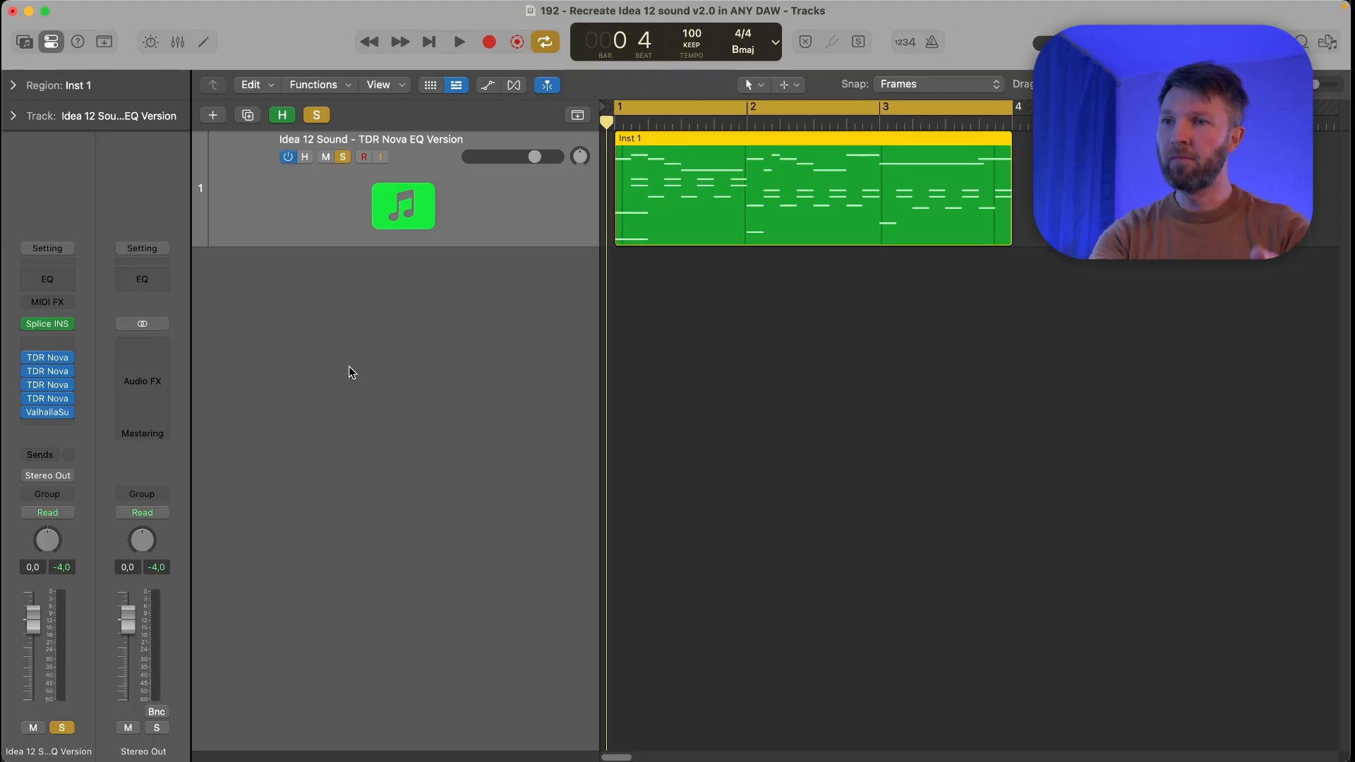
Switch to the GarageBand template project and play back the Idea 12 piano region.
key(super+Tab)
key(super+Tab)
key(super+Tab)
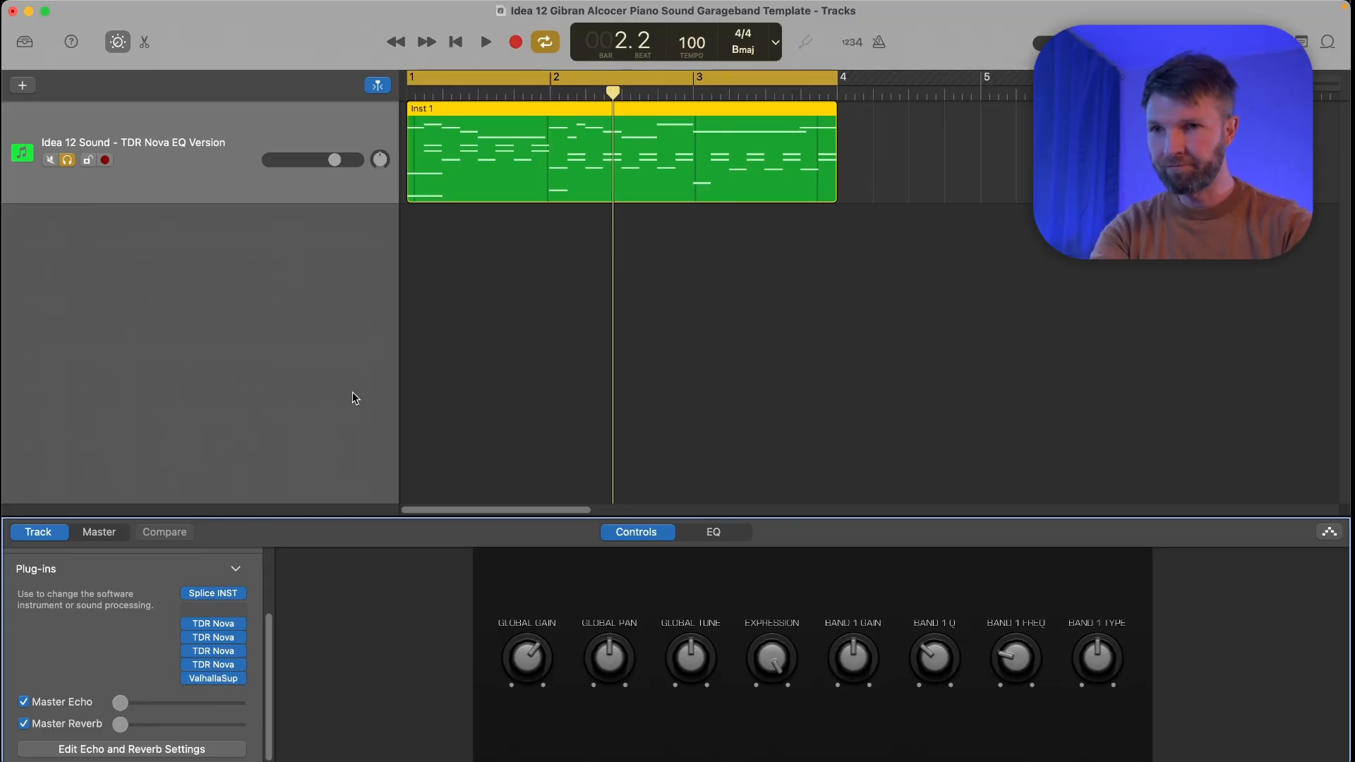
key(space)
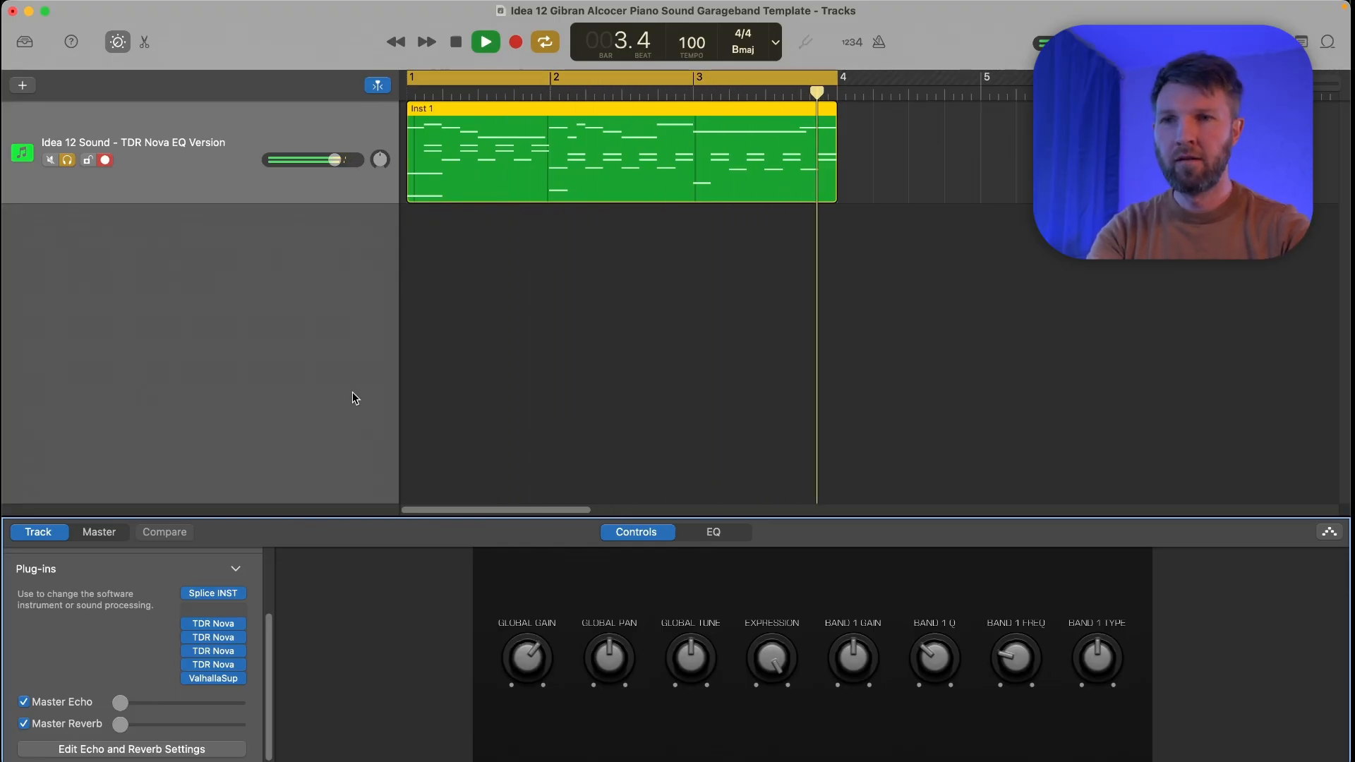
key(space)
Switch to the Idea 12 Piano Sound v2.0 project in the third DAW and play its piano clip.
key(super+Tab)
key(super+Tab)
key(super+Tab)
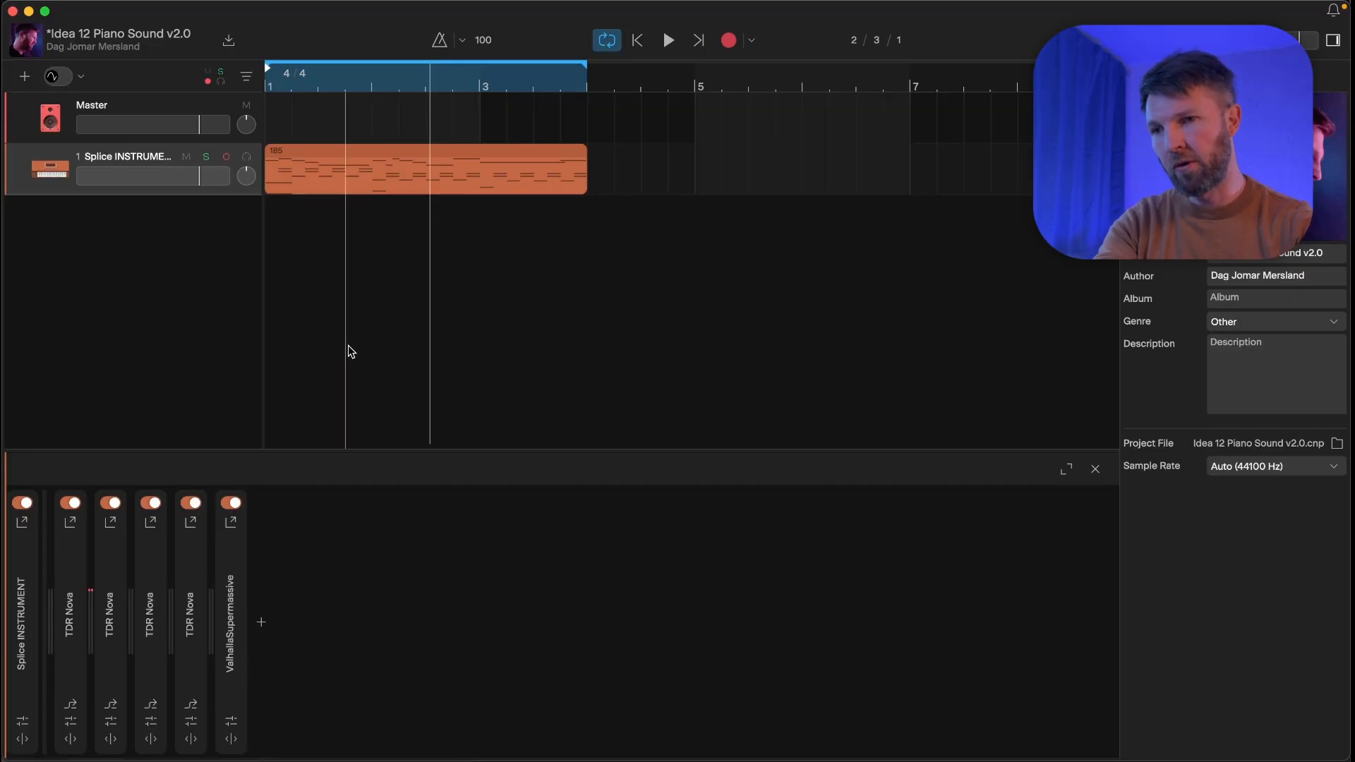
key(space)
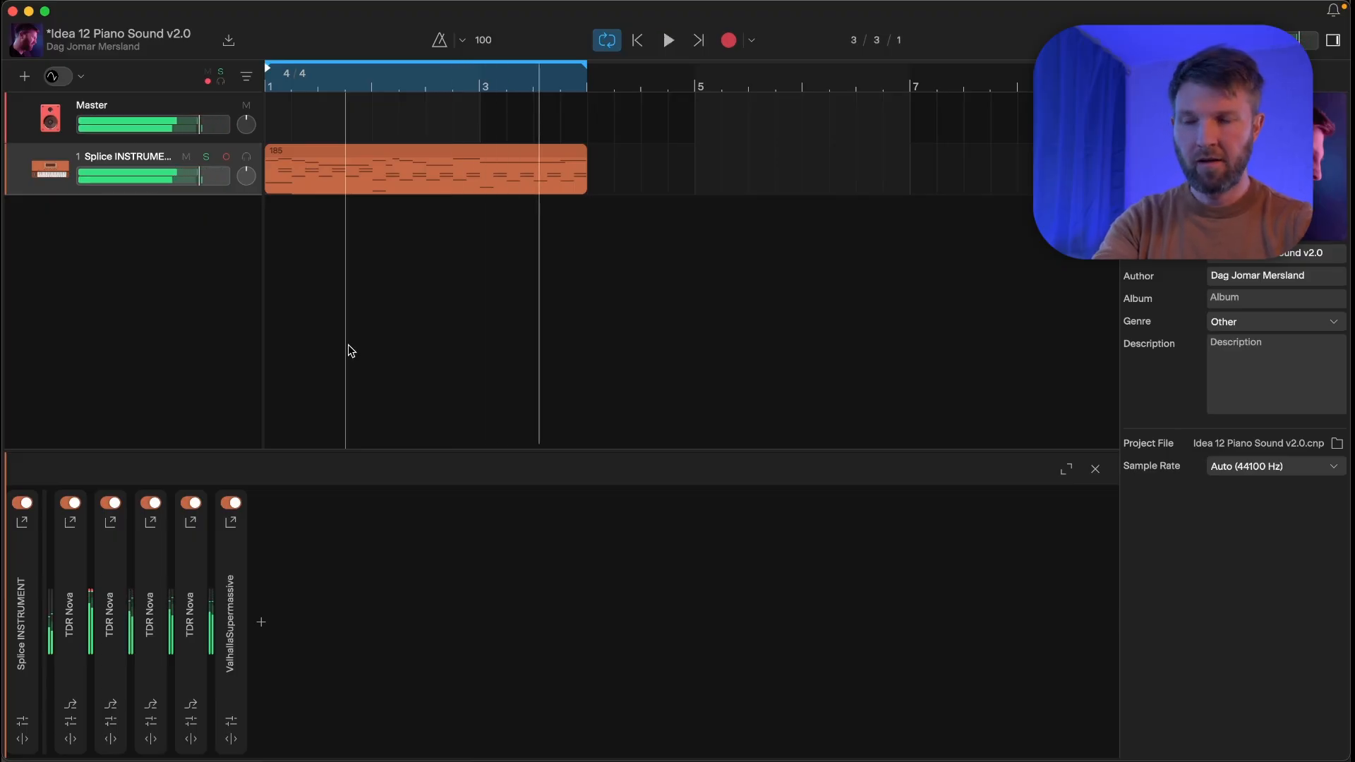
Return to the Logic Pro project, play the piano region, and inspect the ValhallaSupermassive settings on the track.
key(super+Tab)
key(super+Tab)
key(space)
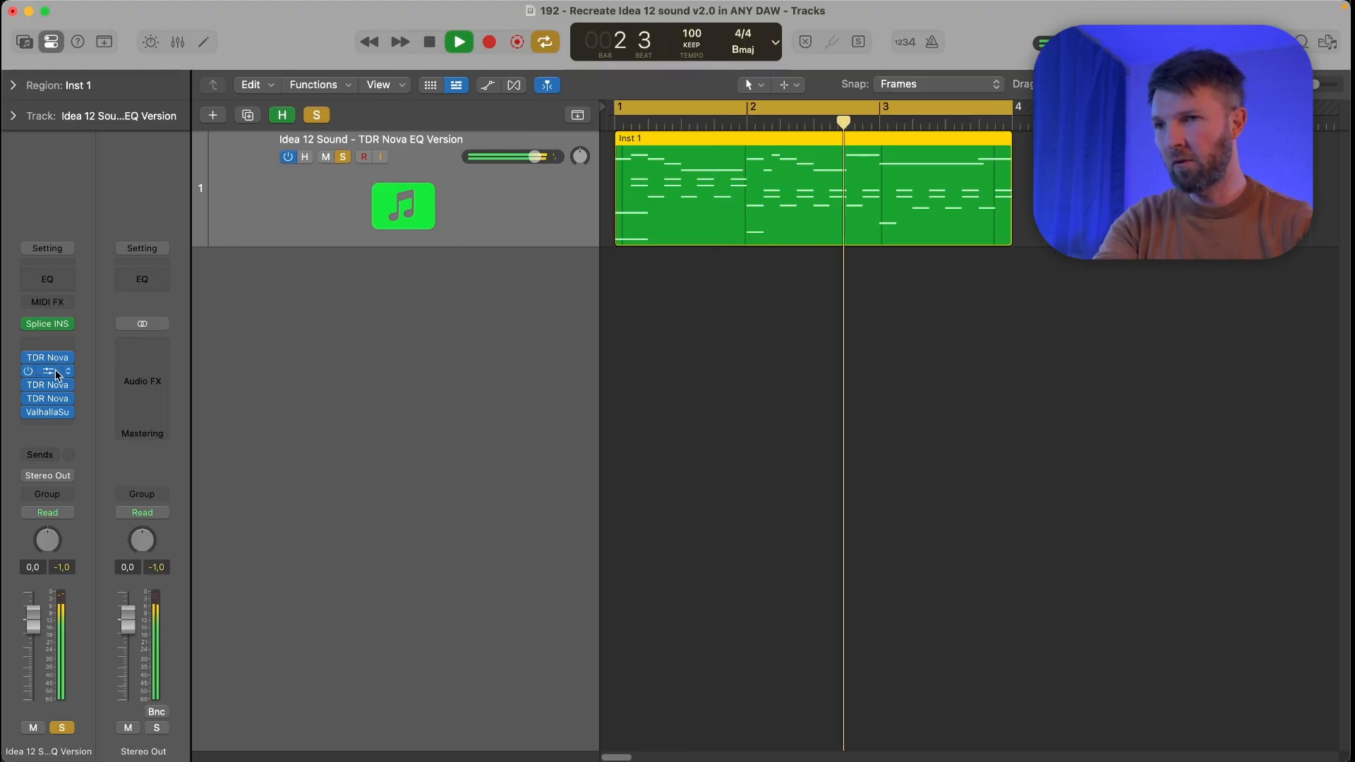
mouse_move(59, 416)
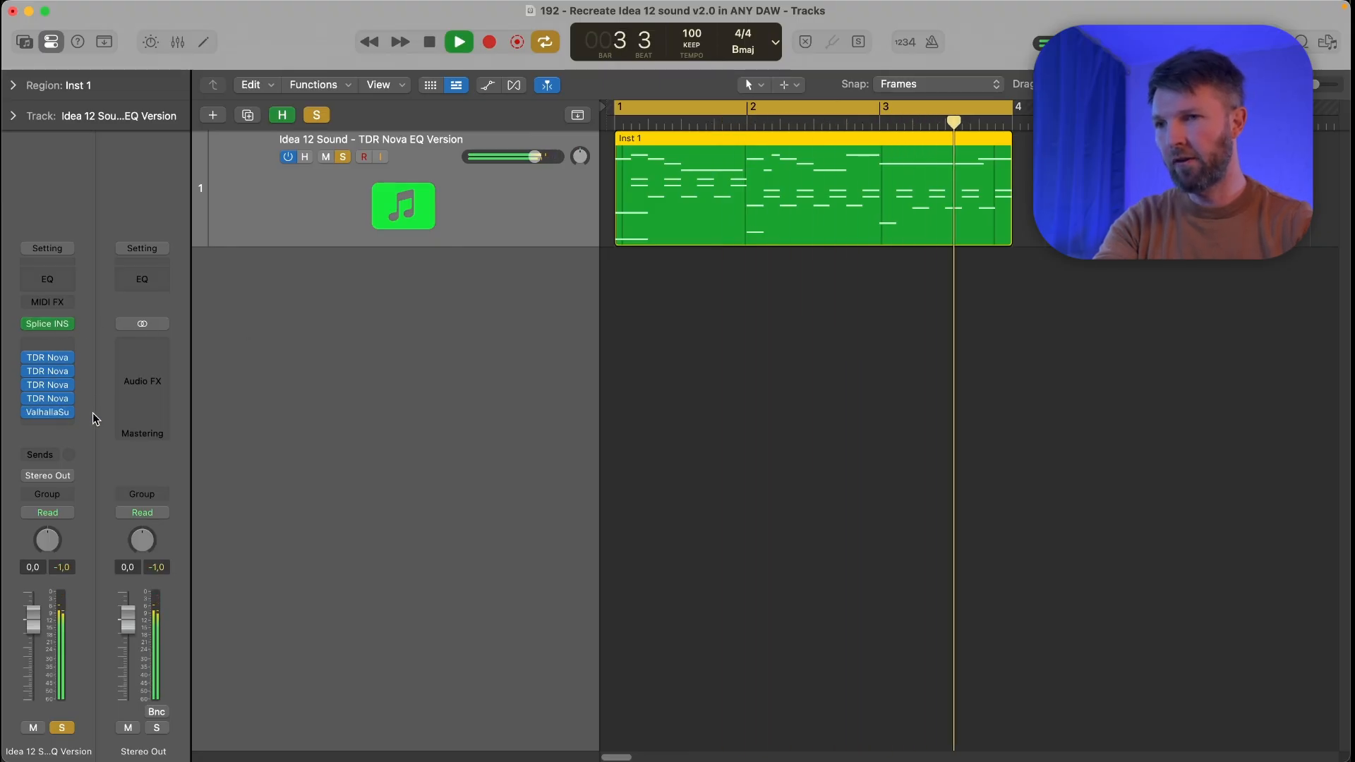
key(space)
click(51, 414)
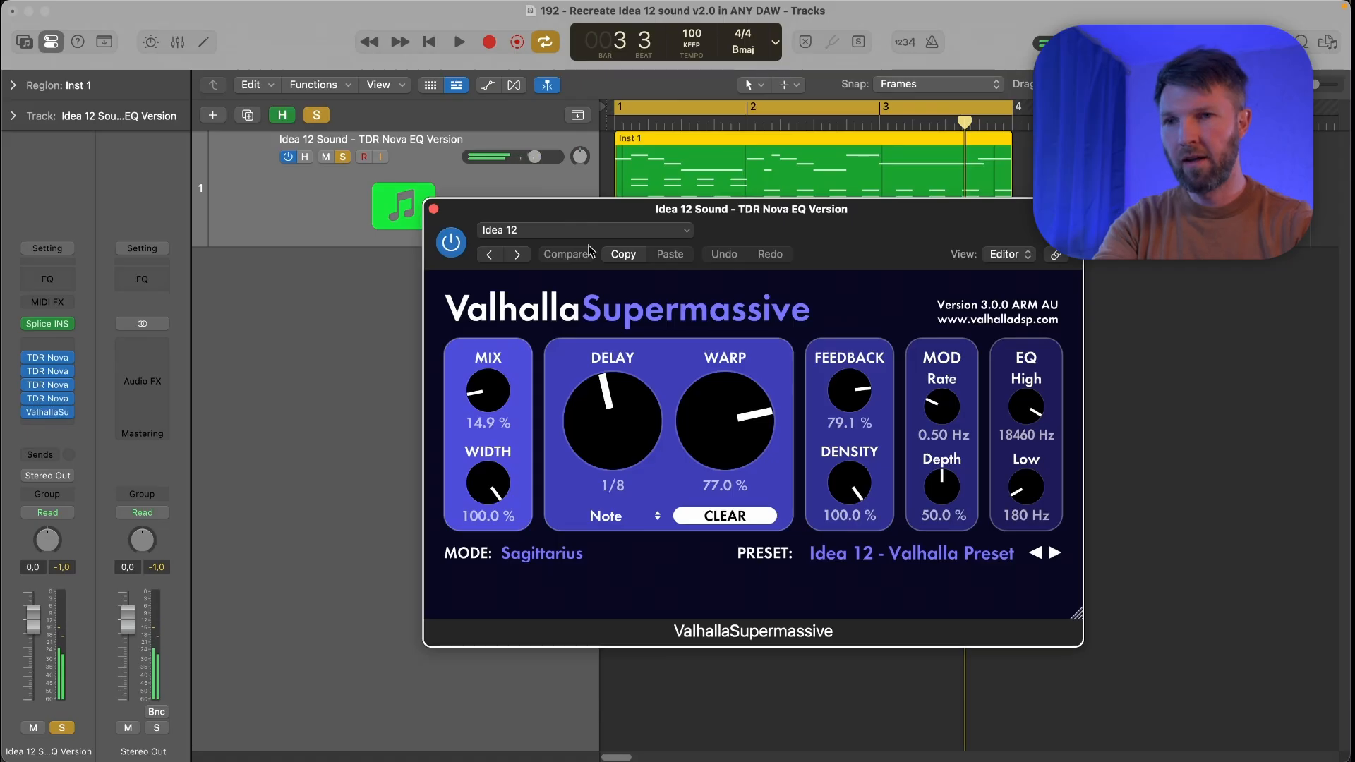
click(433, 209)
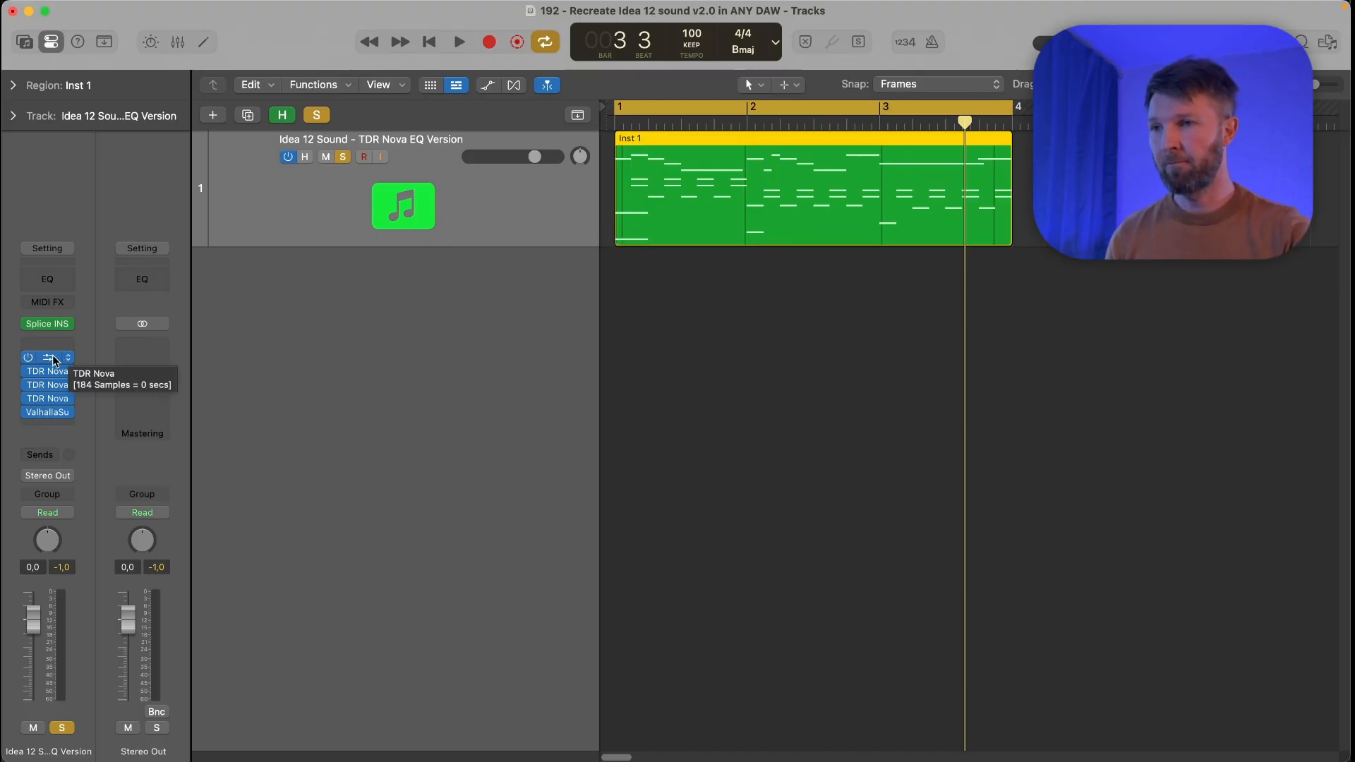
Open the track's Splice INSTRUMENT plug-in and view its free download page from the Spitfire LABS website.
mouse_move(49, 326)
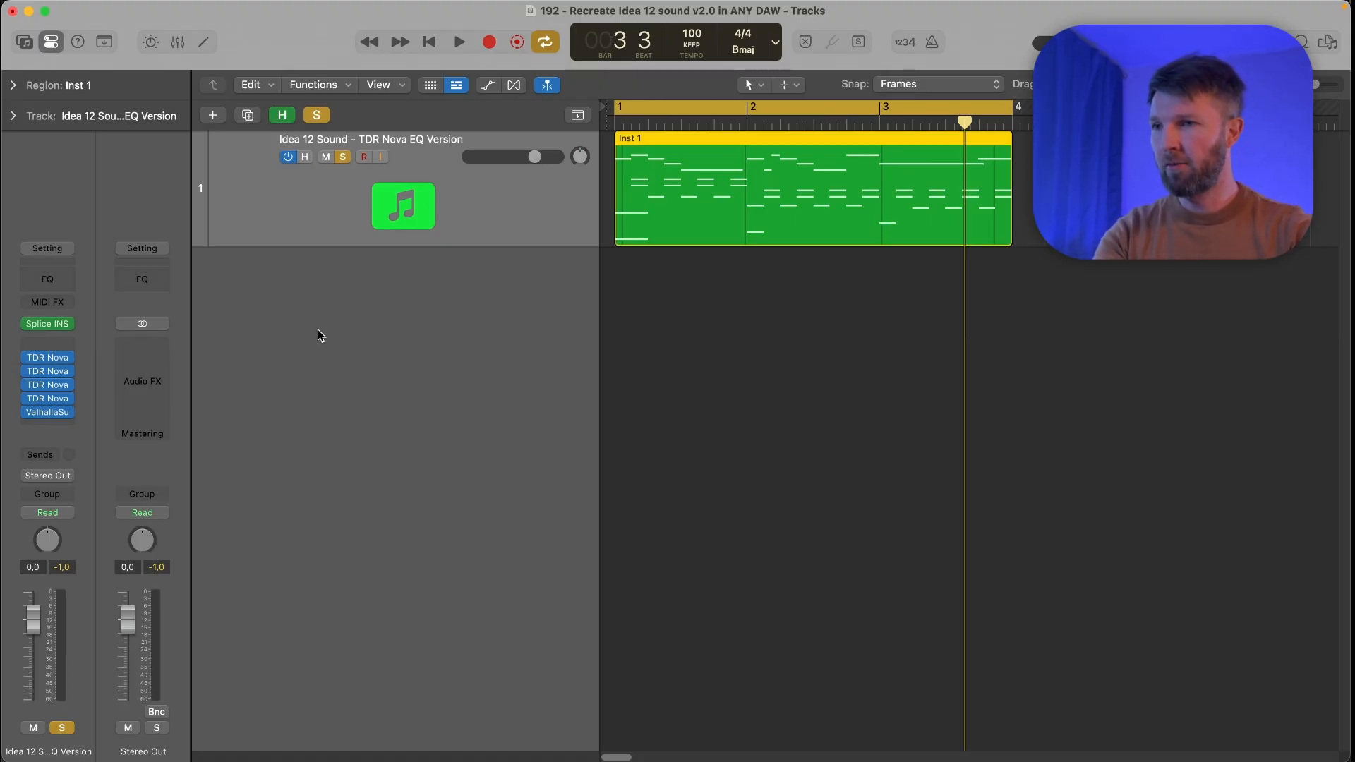
click(56, 327)
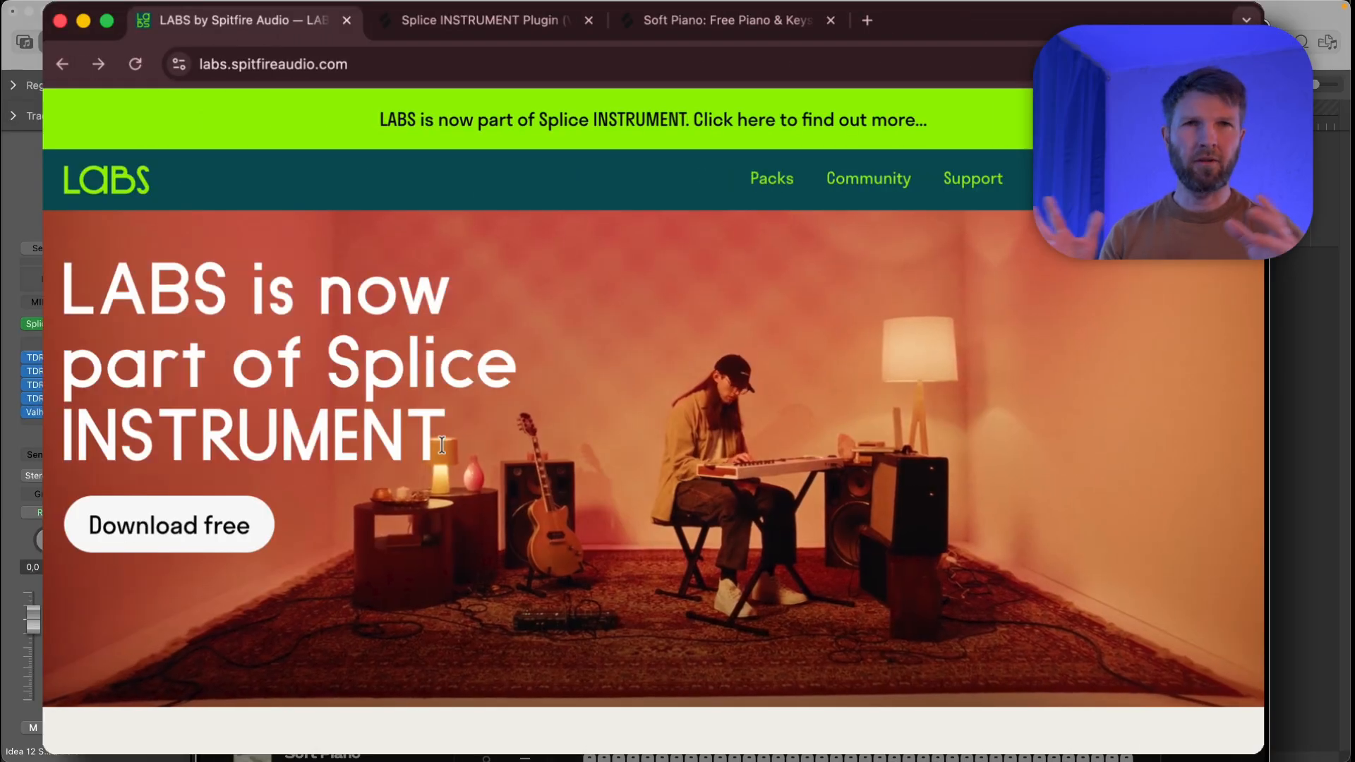
click(260, 520)
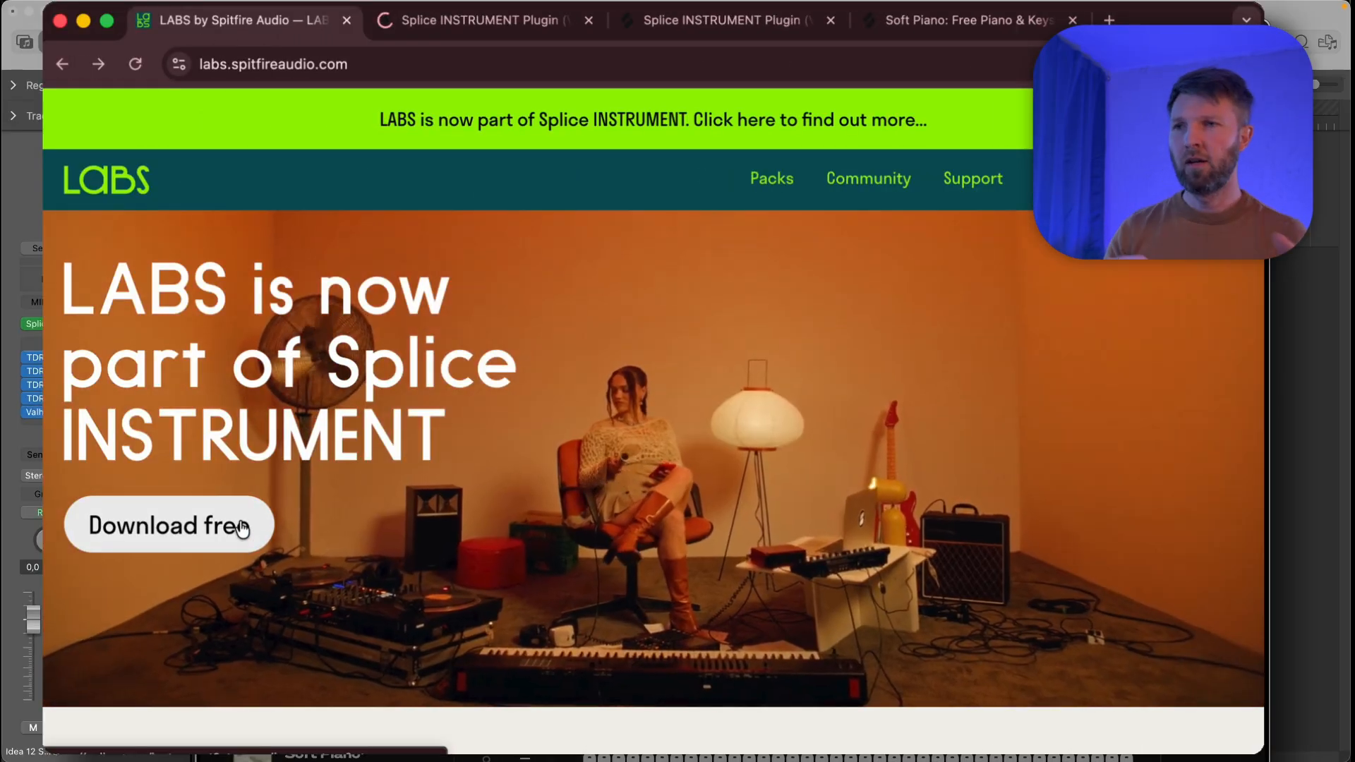
scroll(595, 313, down, 3)
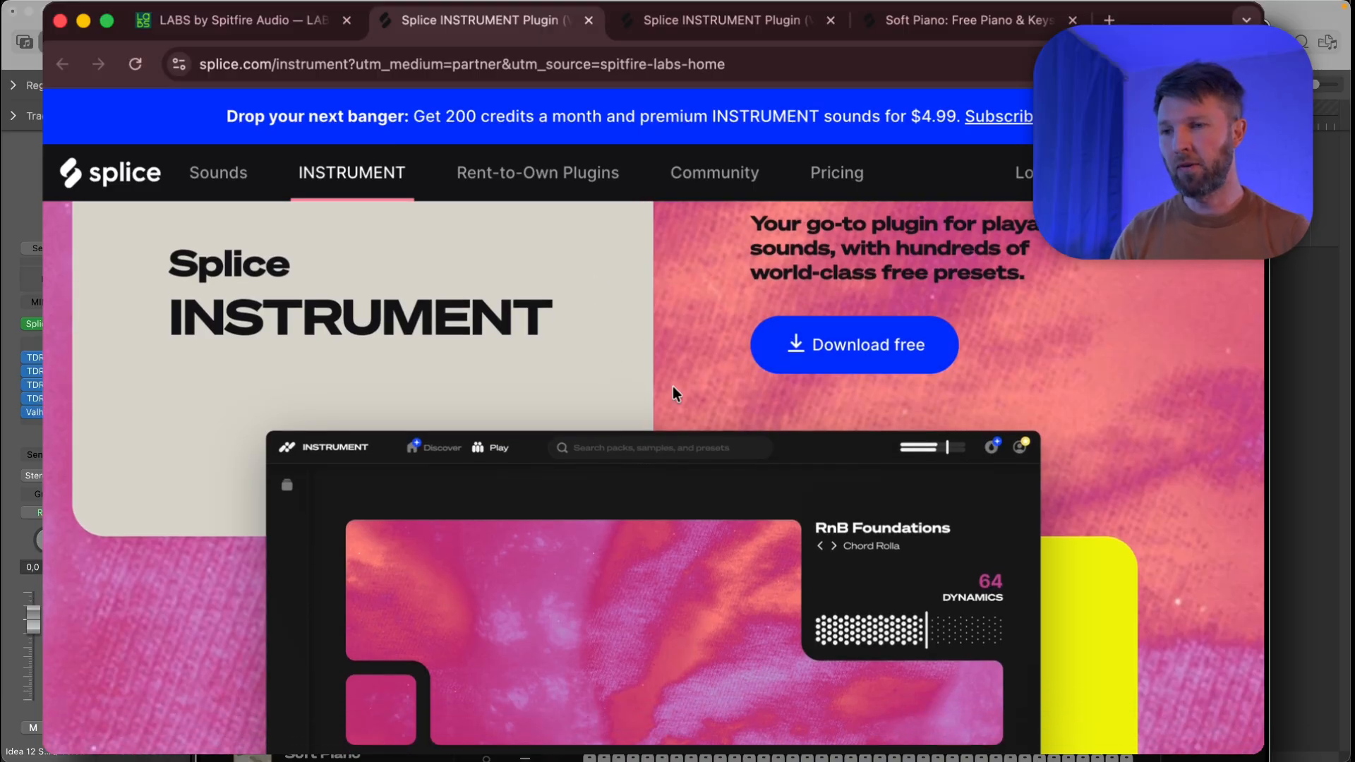
View the Soft Piano pack page on the Splice website, then return to Logic Pro and close the instrument window.
click(947, 24)
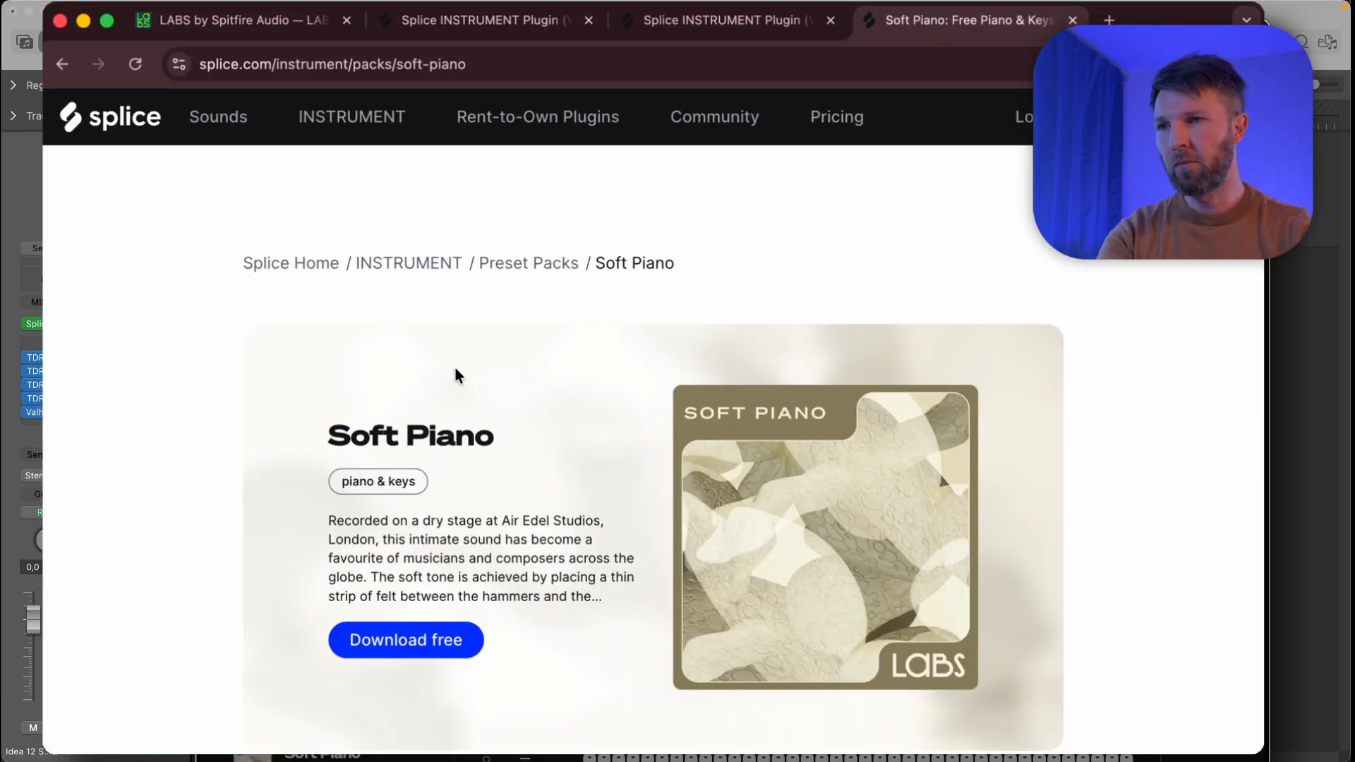
drag(330, 429, 514, 444)
click(512, 432)
scroll(513, 432, down, 2)
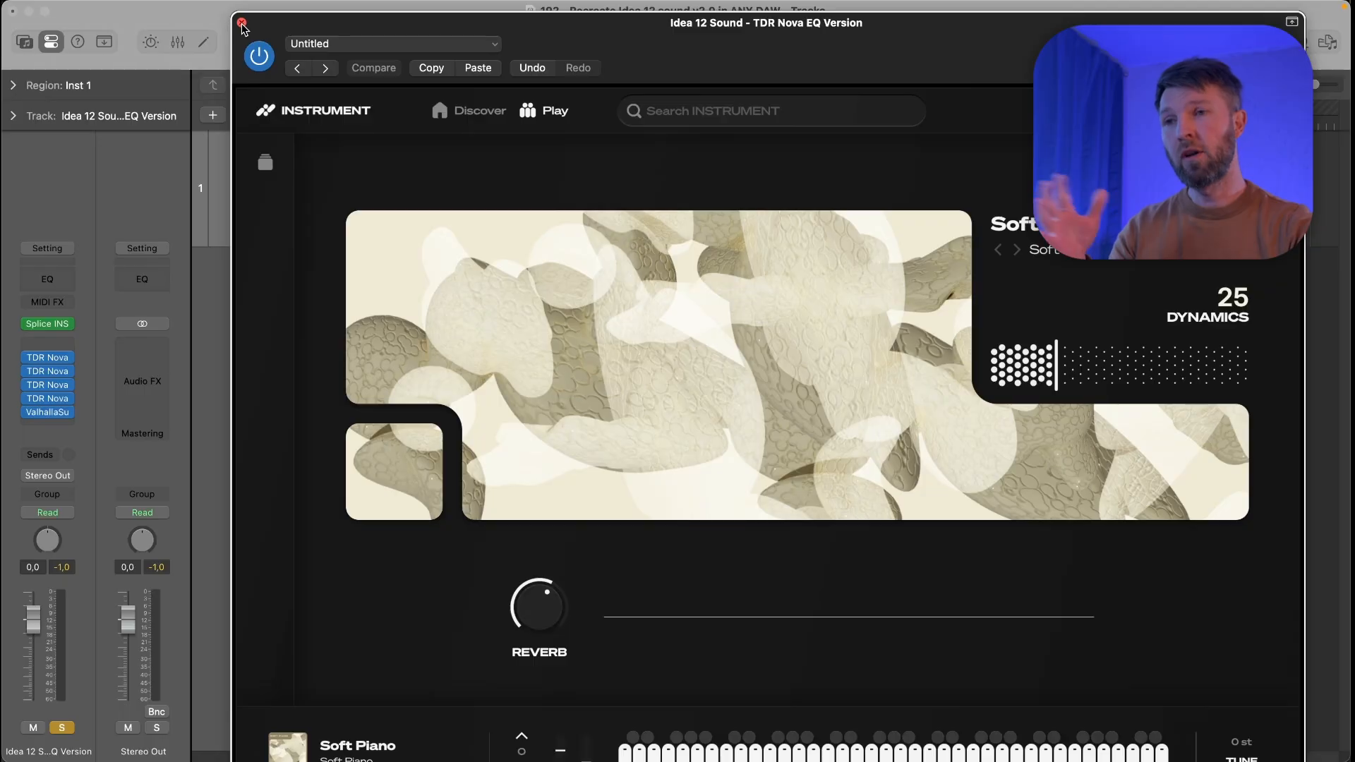
click(241, 23)
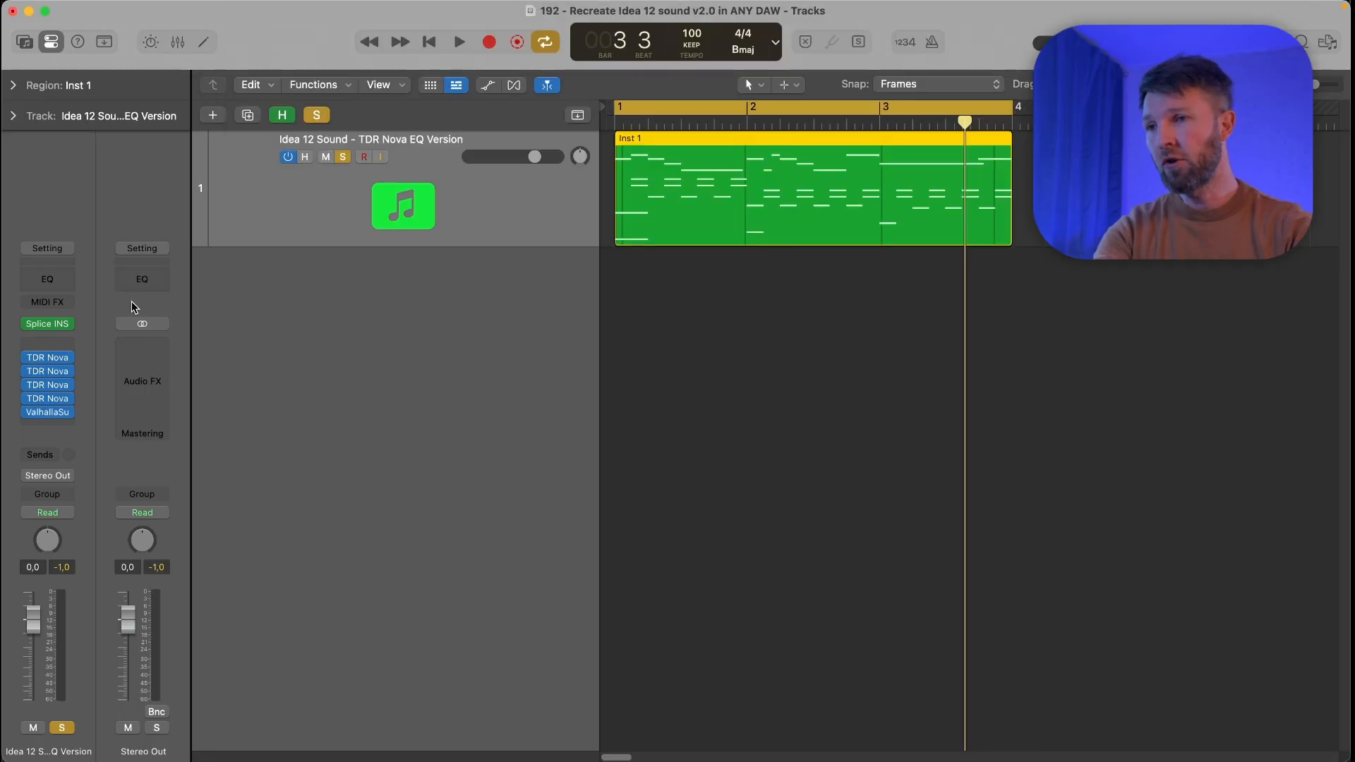
Replace the track's Splice INSTRUMENT with the stereo version of LABS.
click(70, 327)
mouse_move(171, 437)
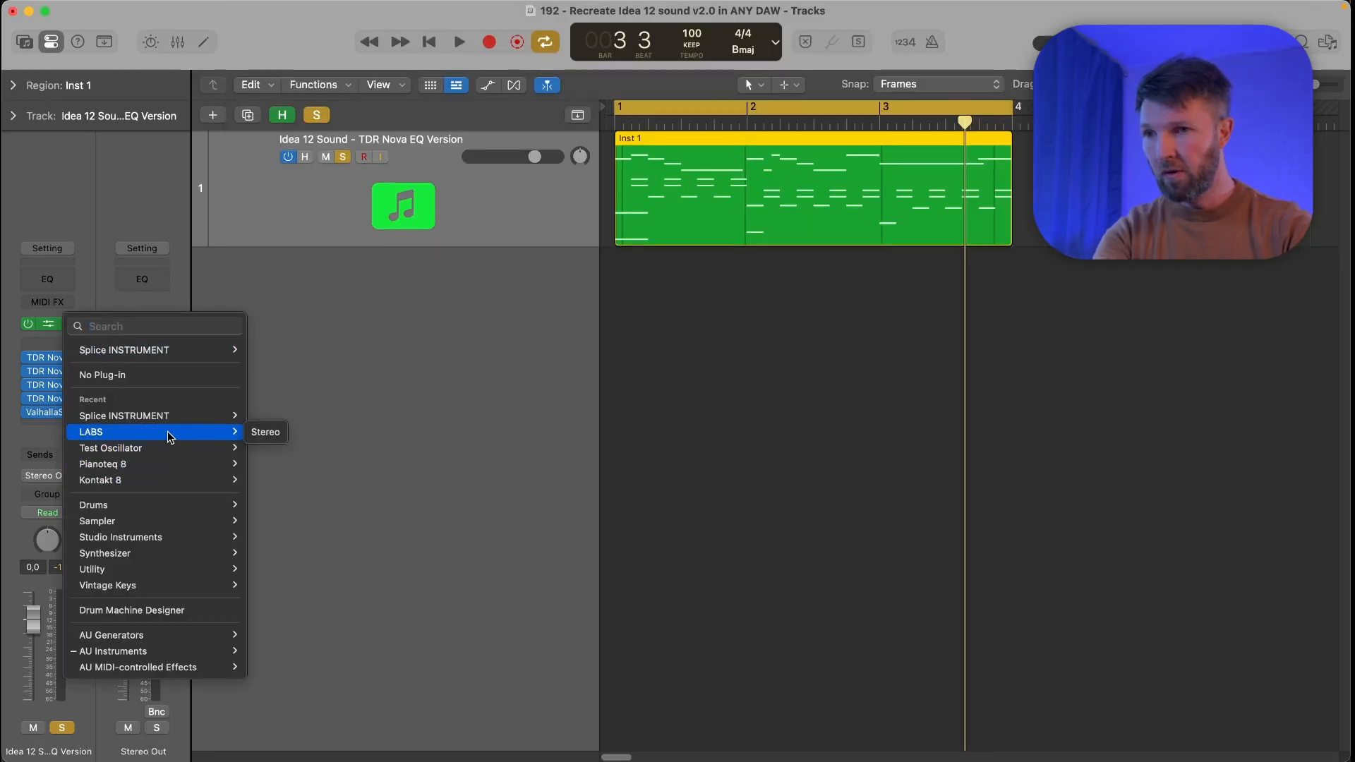
click(70, 327)
click(71, 328)
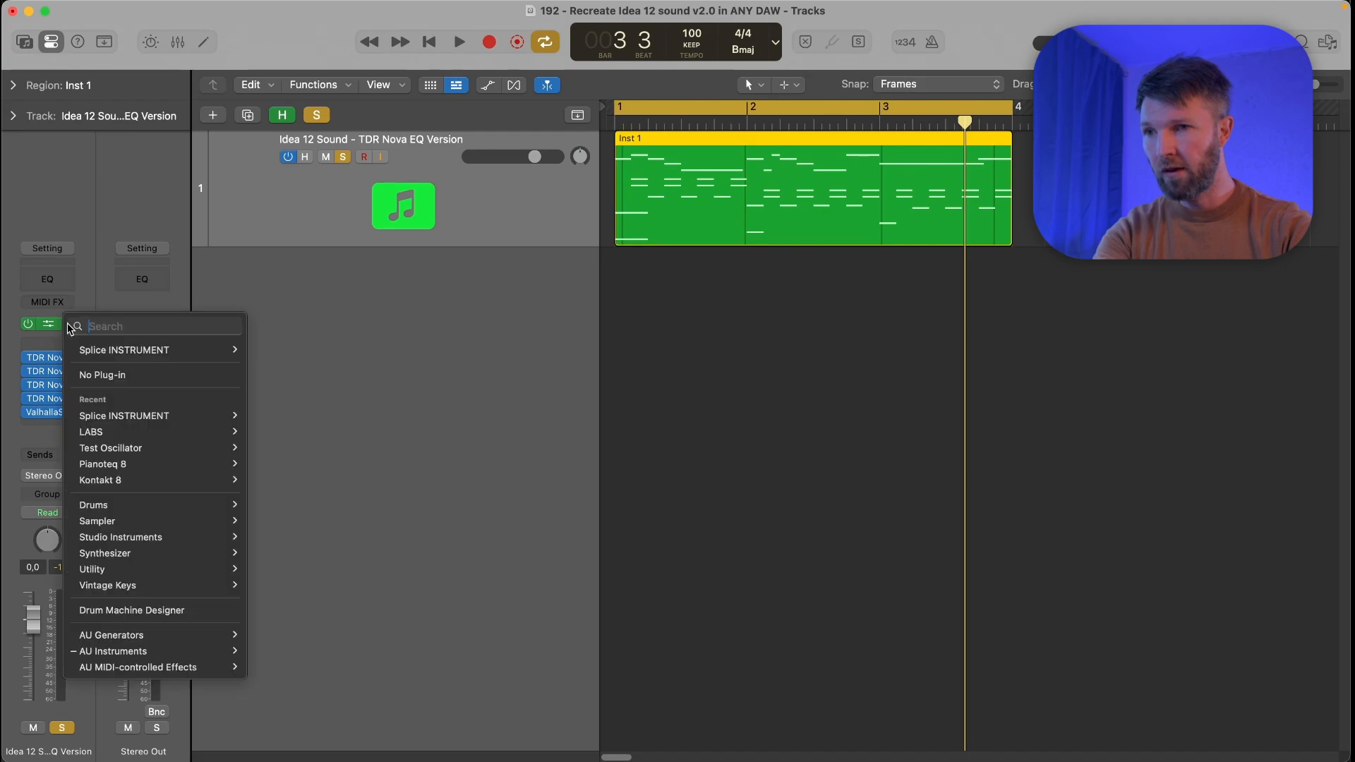
click(279, 433)
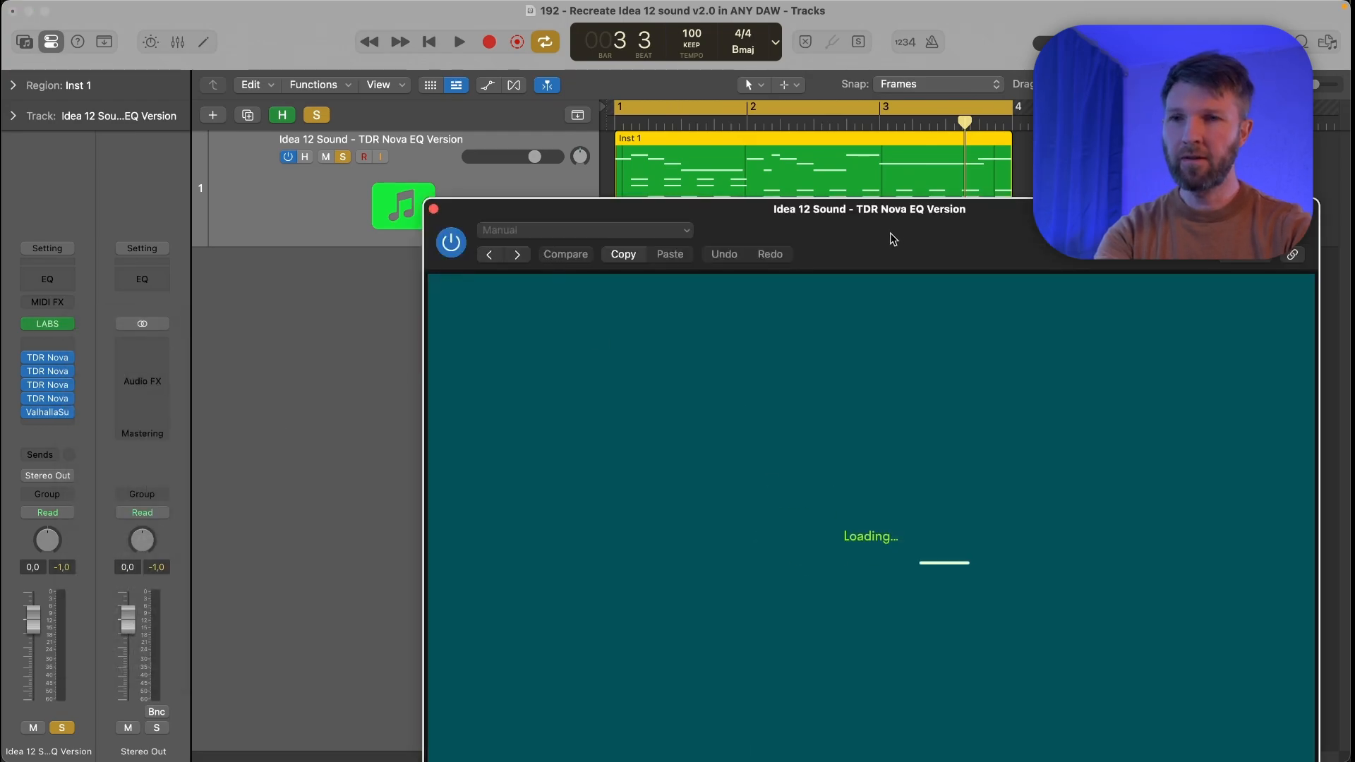
drag(893, 236, 783, 130)
In the LABS Soft Piano, keep the first slider at maximum, set the second to 25%, and raise the large dial past its midpoint.
mouse_move(776, 519)
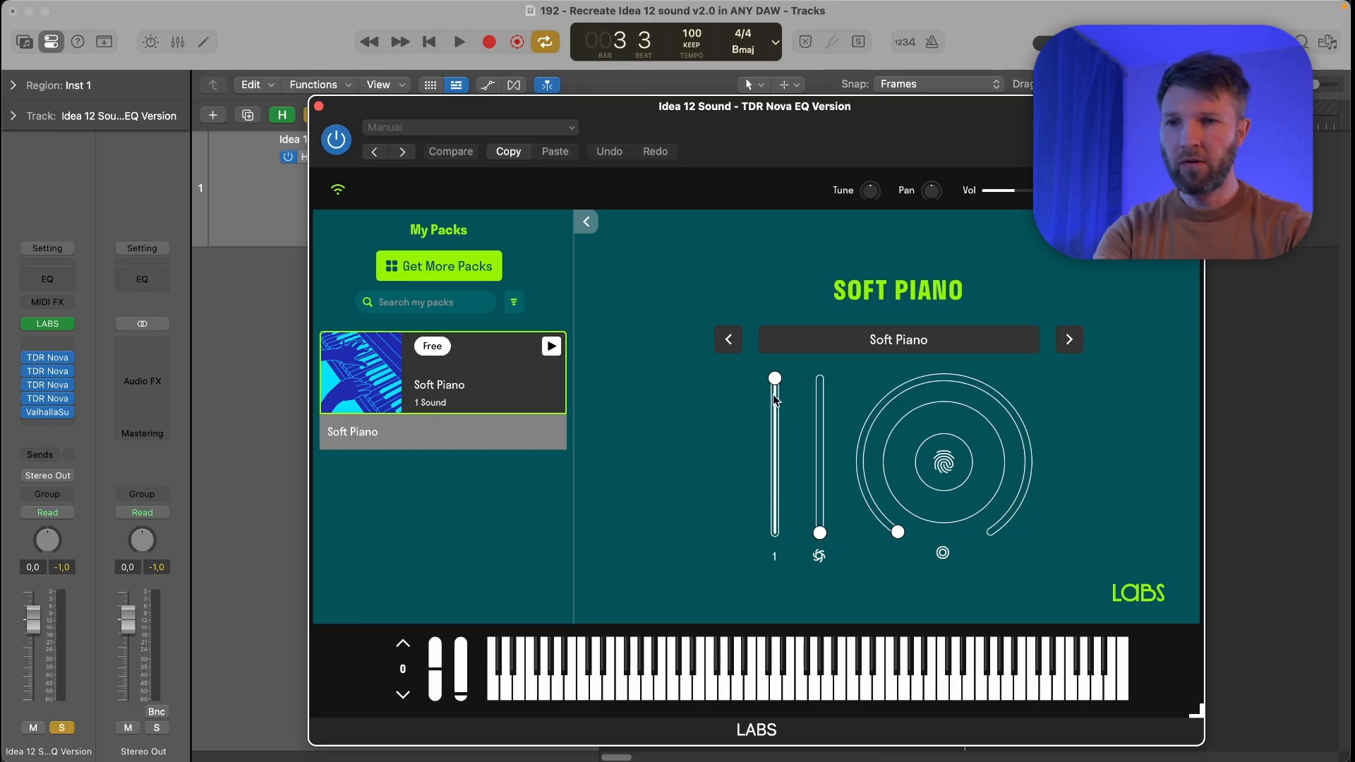
drag(773, 380, 775, 379)
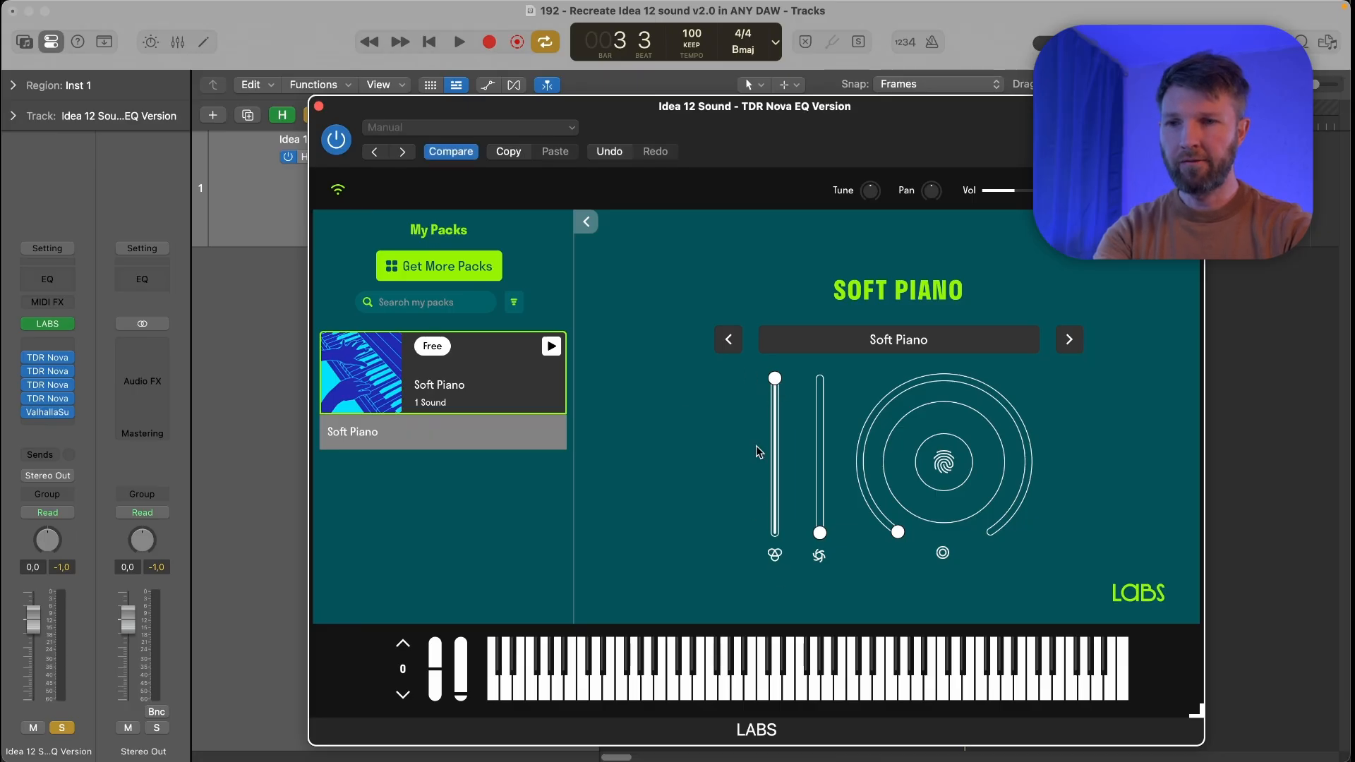
drag(821, 533, 823, 517)
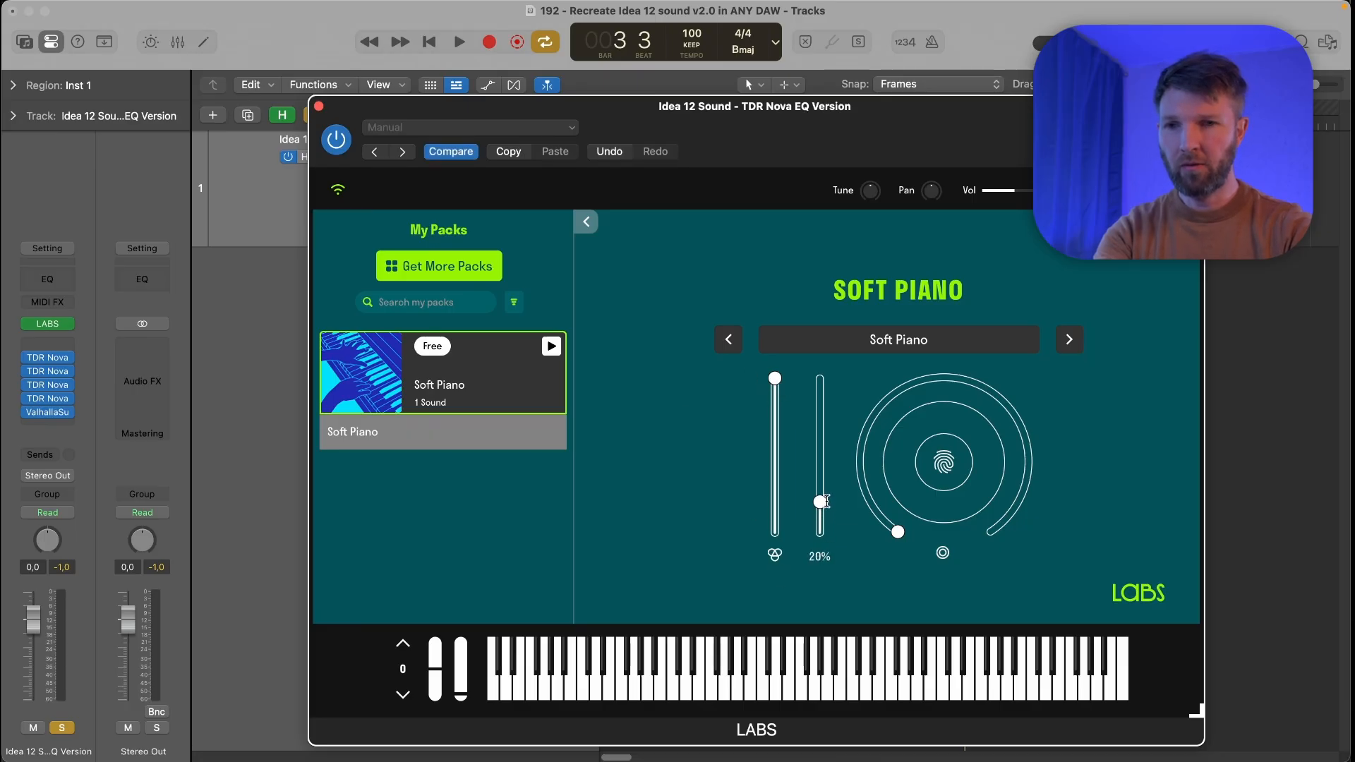
drag(898, 532, 967, 414)
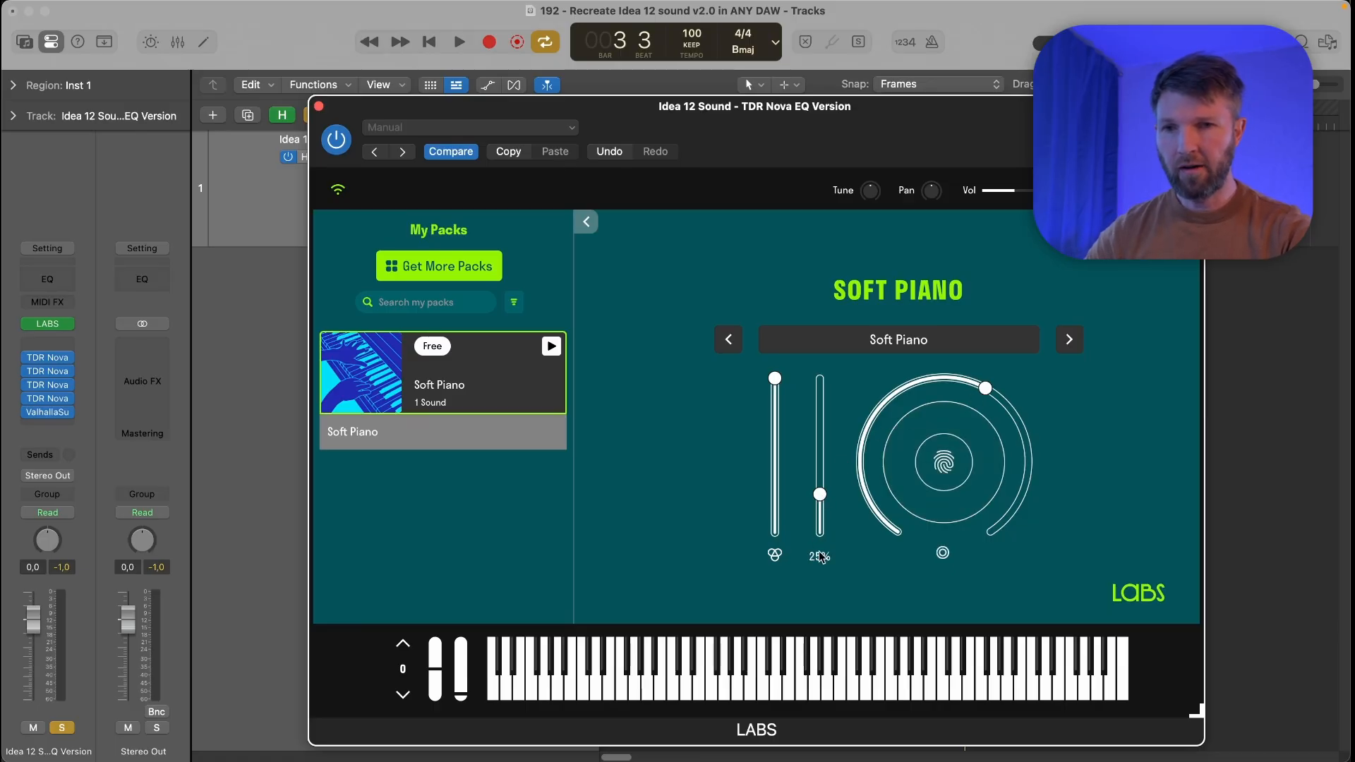
Replace LABS with the stereo version of Splice INSTRUMENT on the piano track.
click(68, 327)
mouse_move(211, 432)
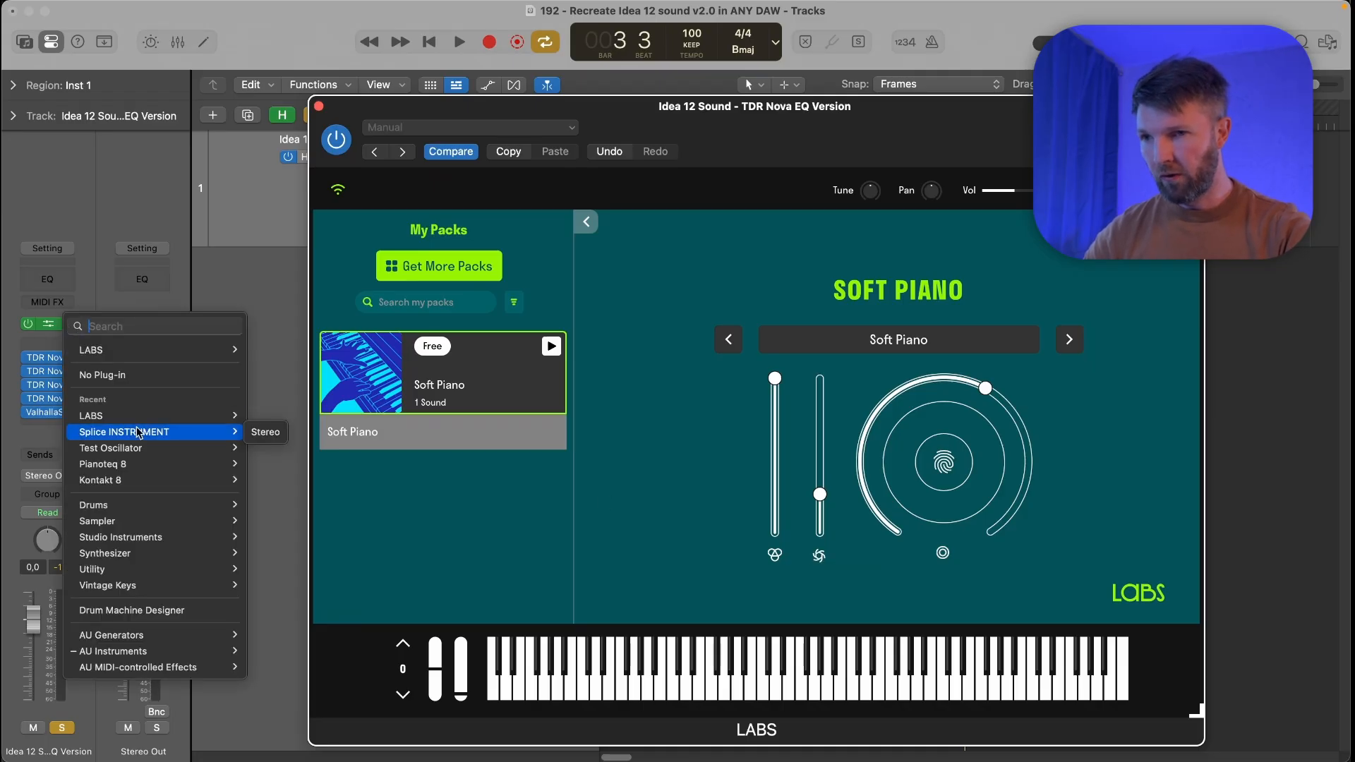
click(257, 433)
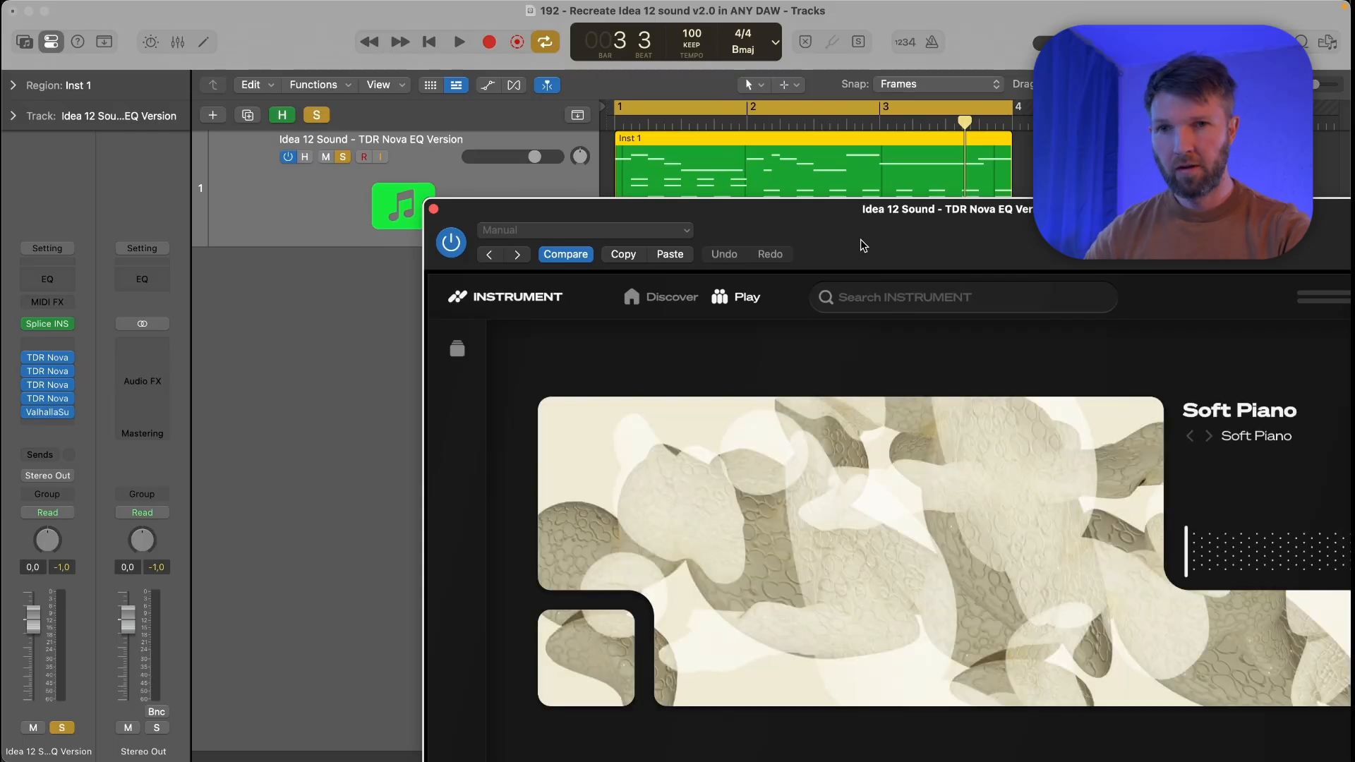
drag(863, 244, 636, 58)
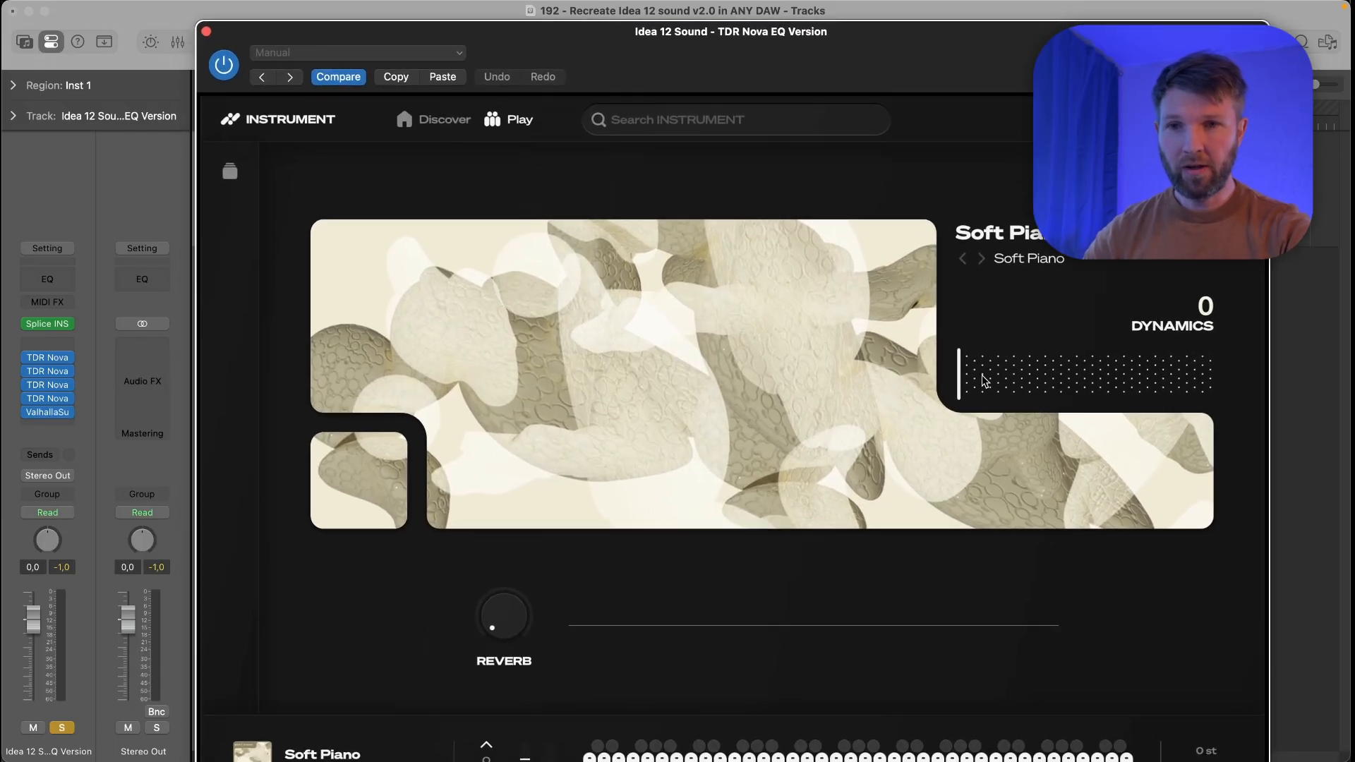
Set the Soft Piano's Dynamics to 25, raise its Reverb just past the midpoint, and close the instrument window.
drag(960, 381, 1023, 379)
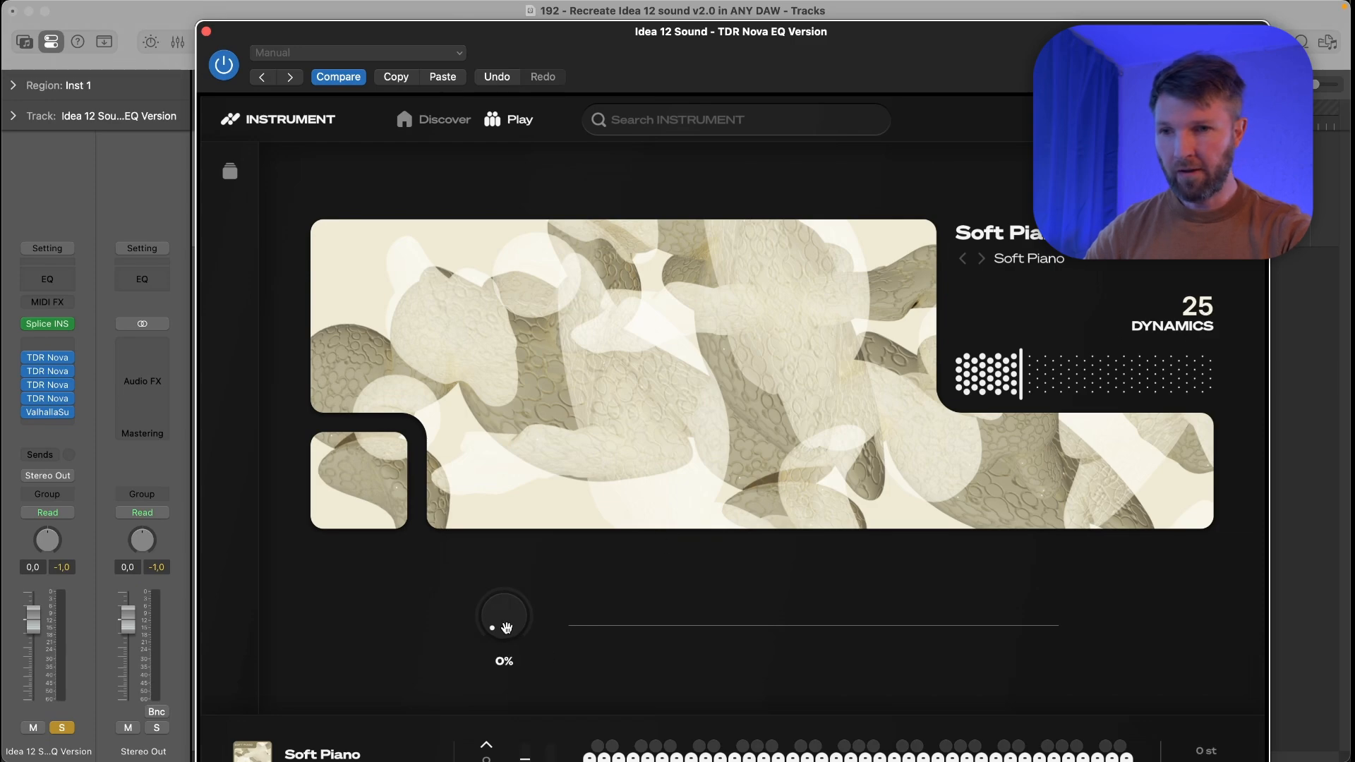
drag(502, 623, 522, 583)
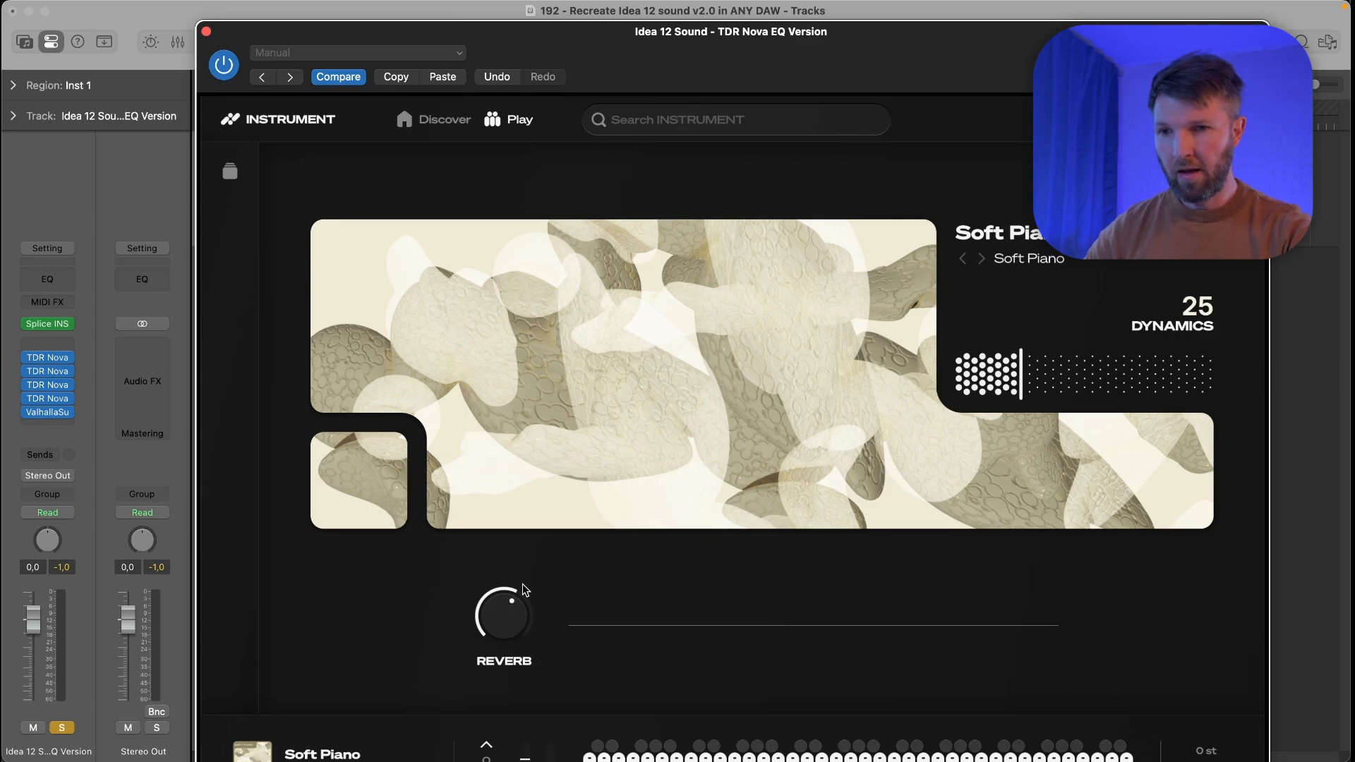
click(207, 31)
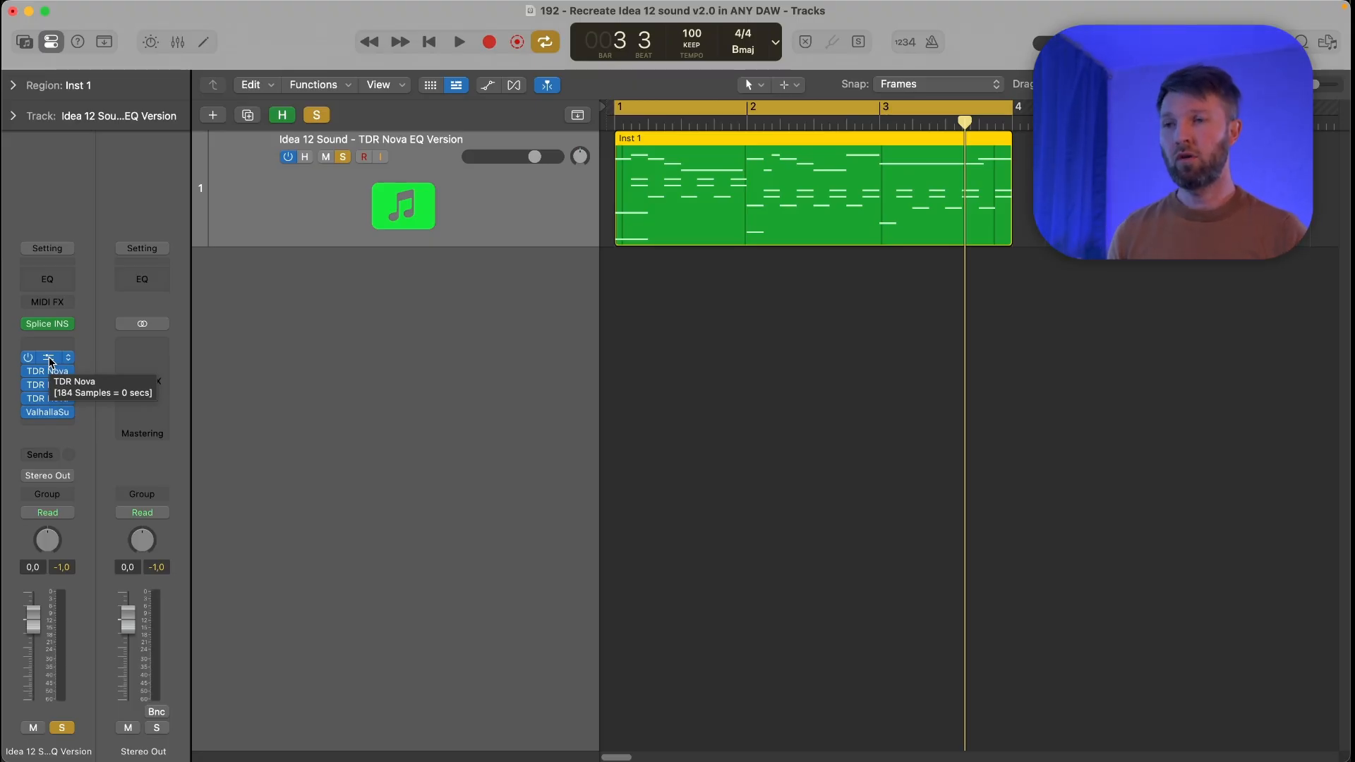
Set the output gain of the first TDR Nova on the piano track to 20.0 dB and close its window.
click(49, 361)
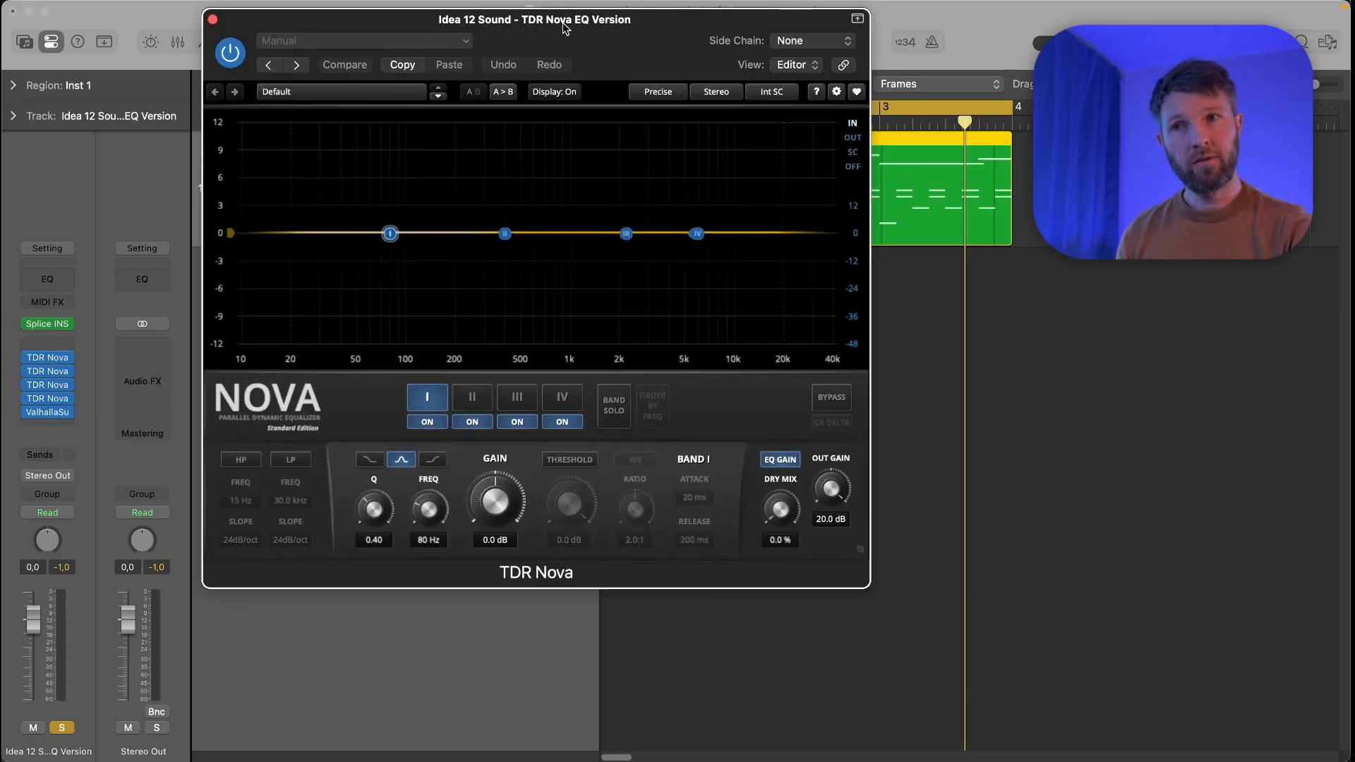
drag(564, 26, 636, 152)
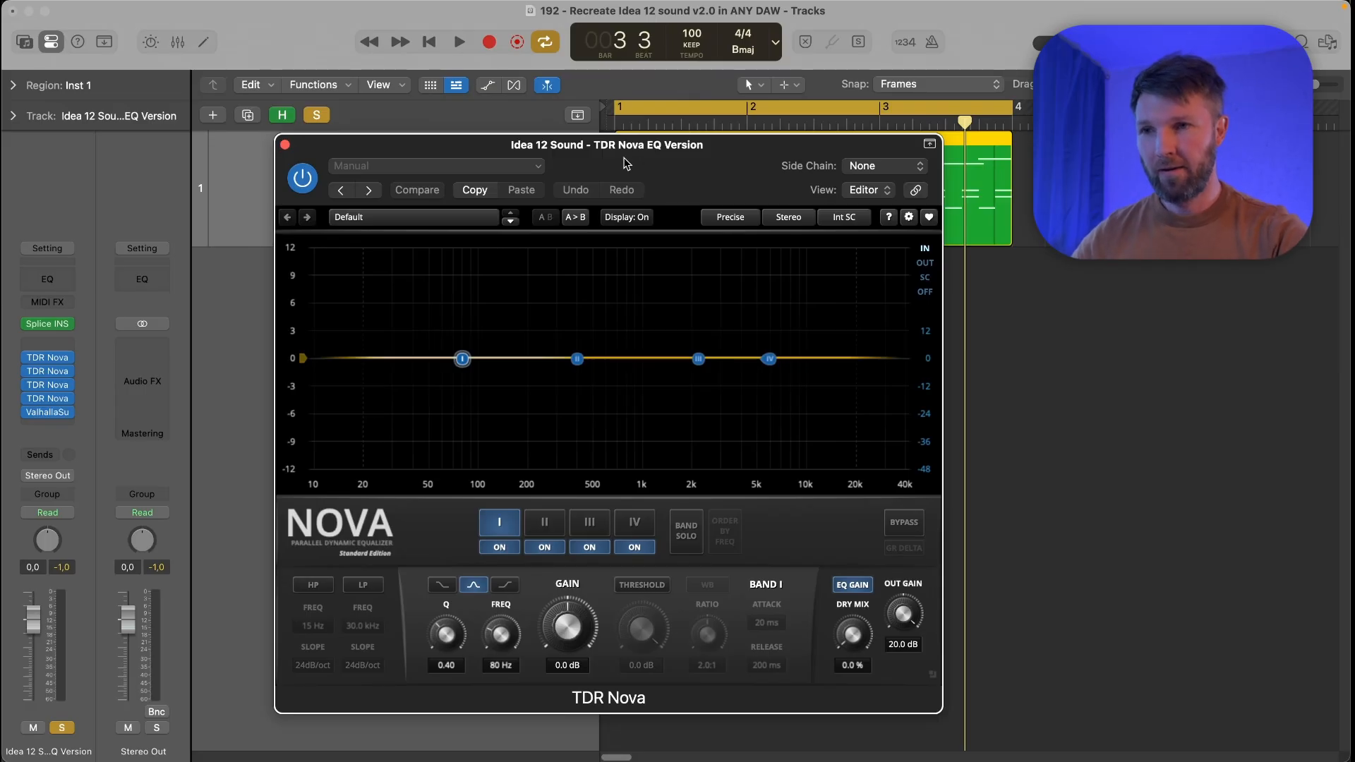
drag(623, 161, 561, 185)
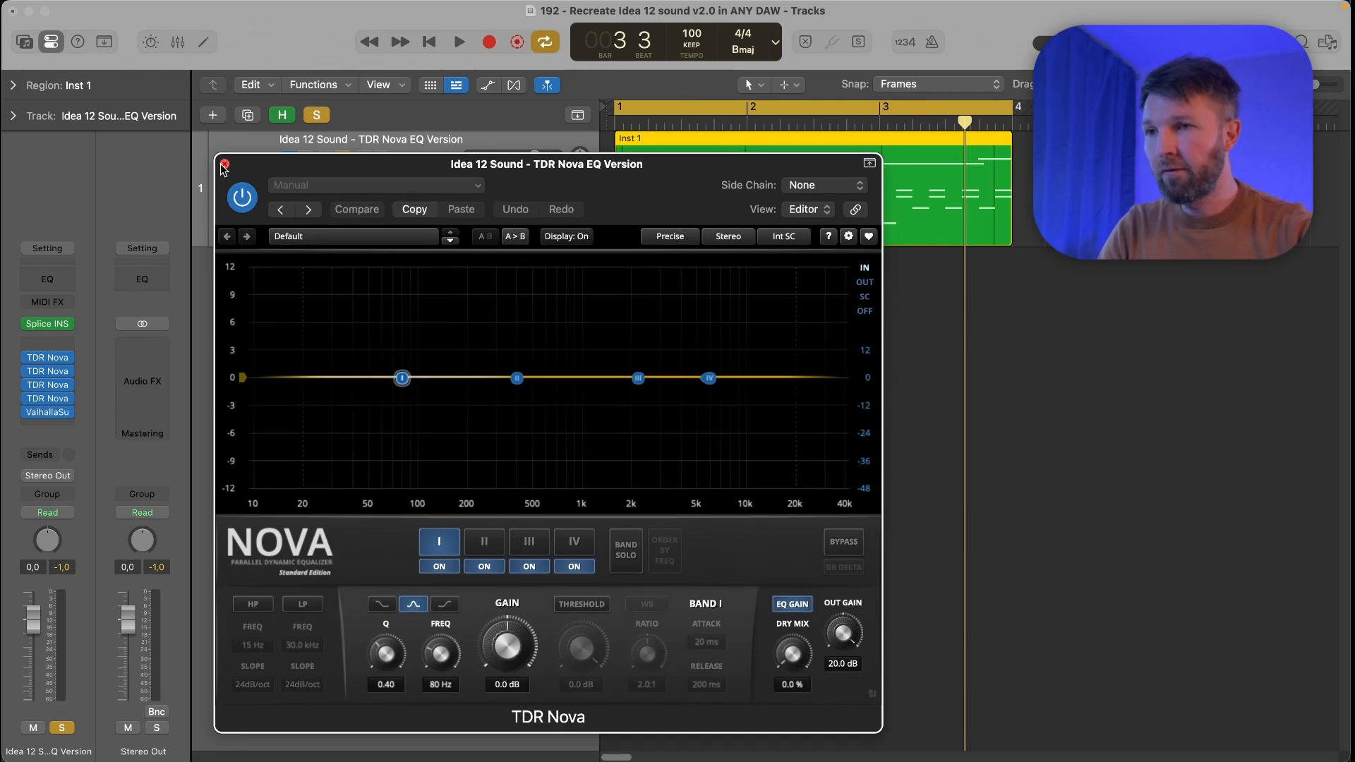
mouse_move(53, 359)
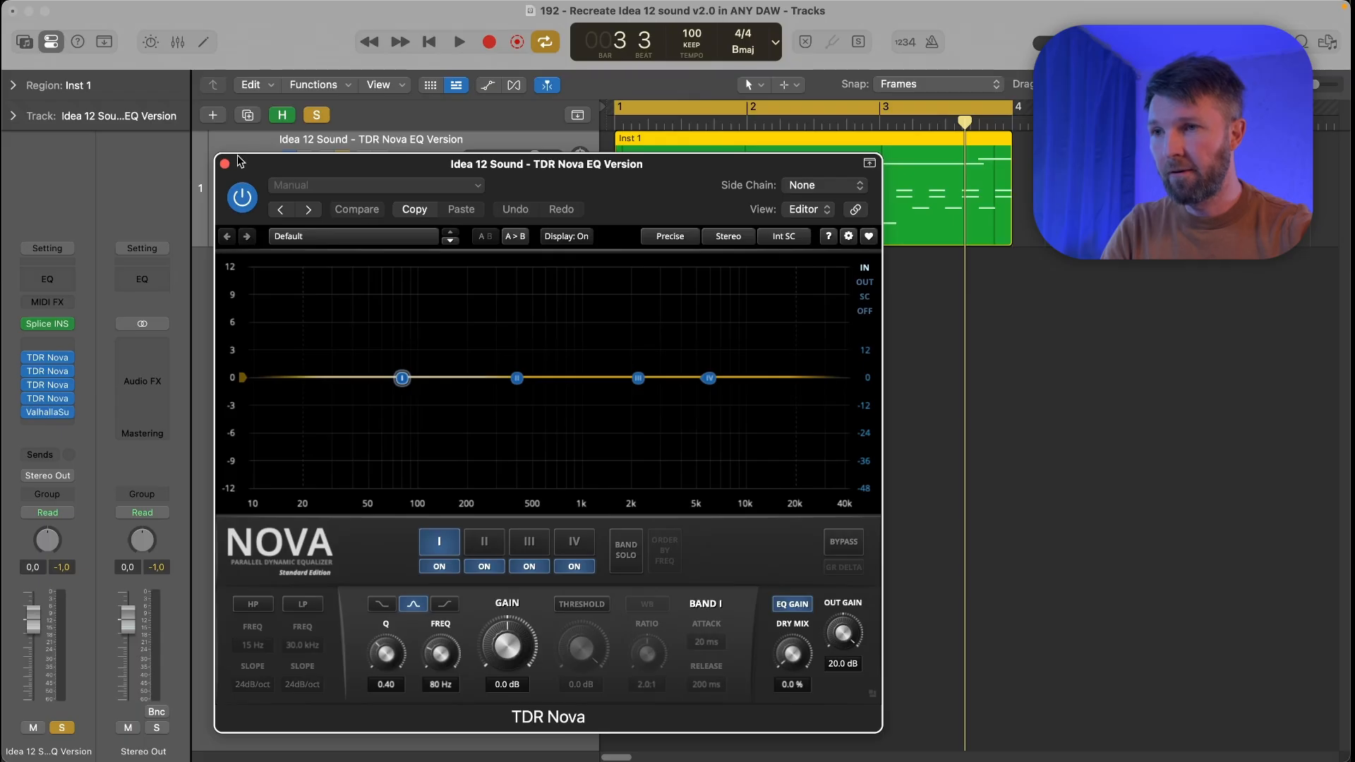
drag(265, 168, 271, 161)
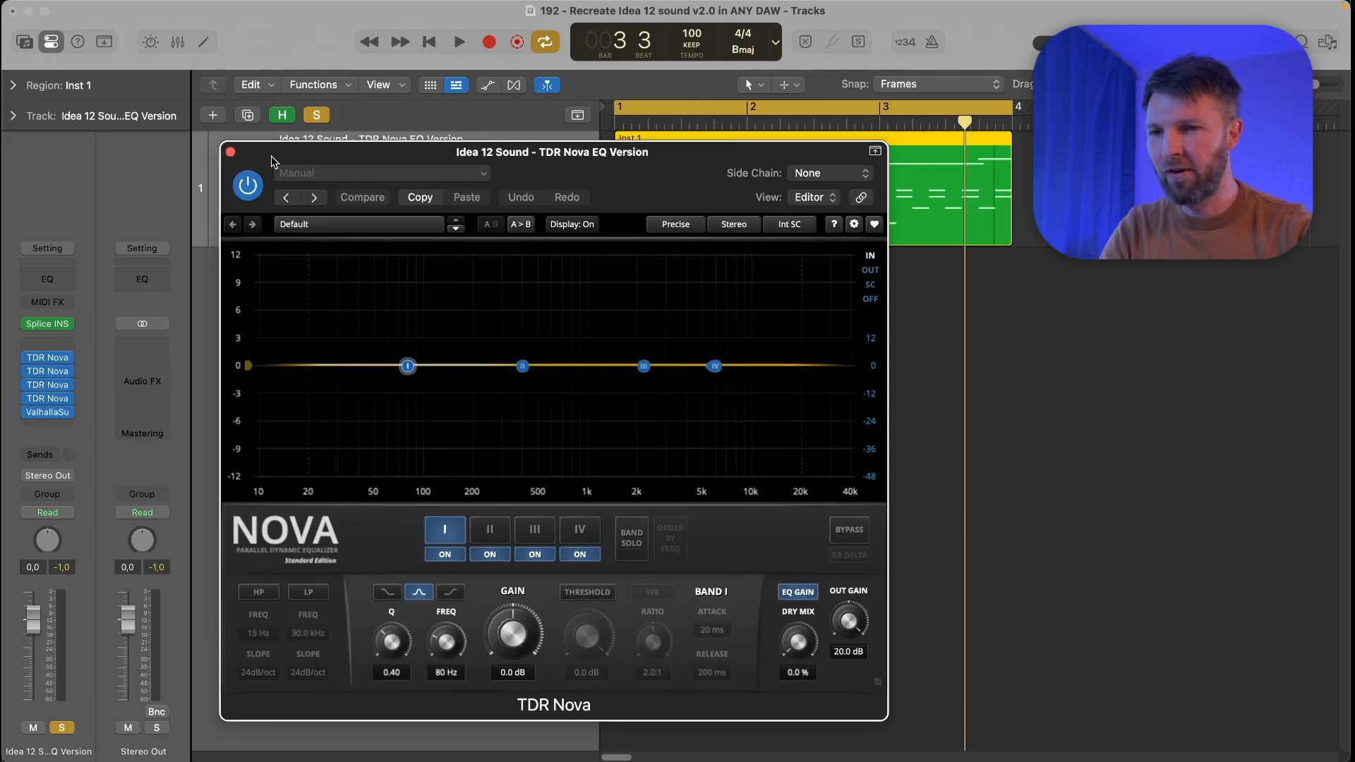
mouse_move(46, 358)
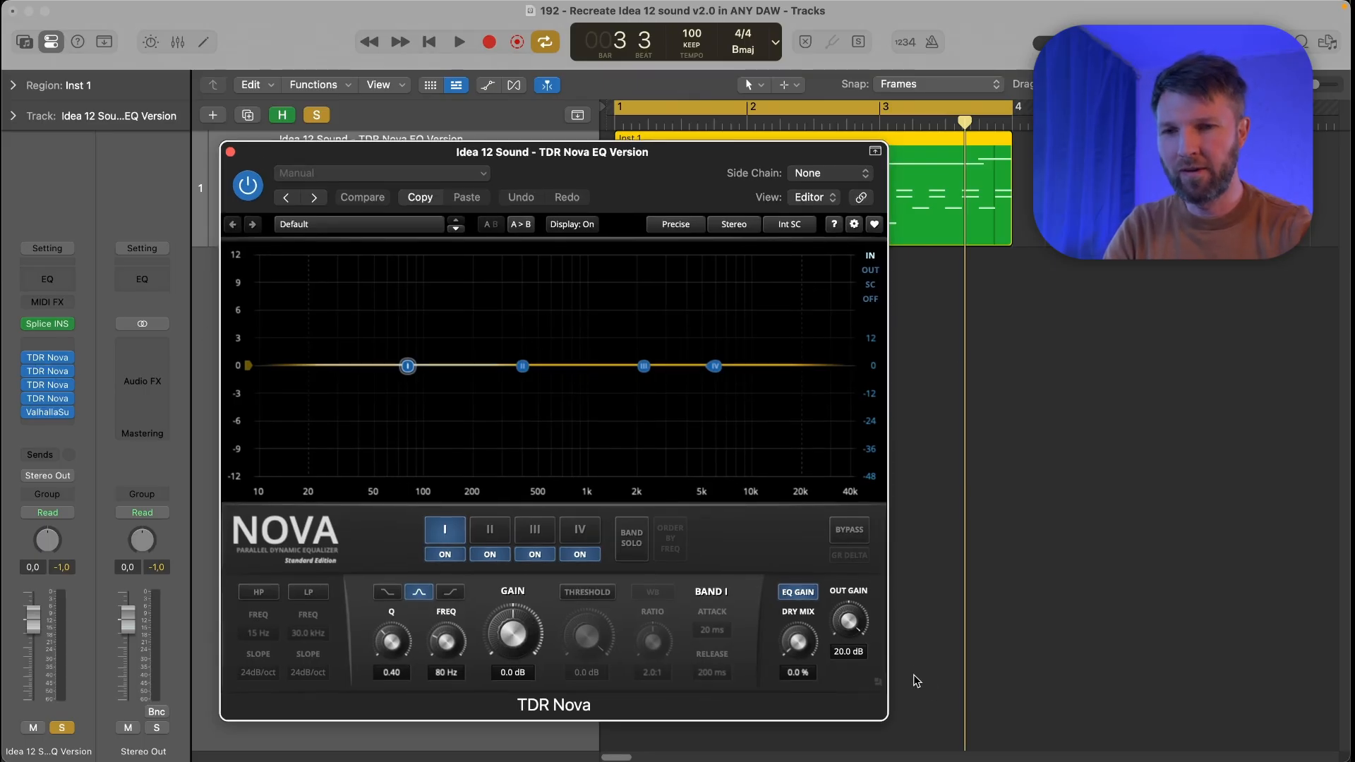
drag(851, 626, 851, 629)
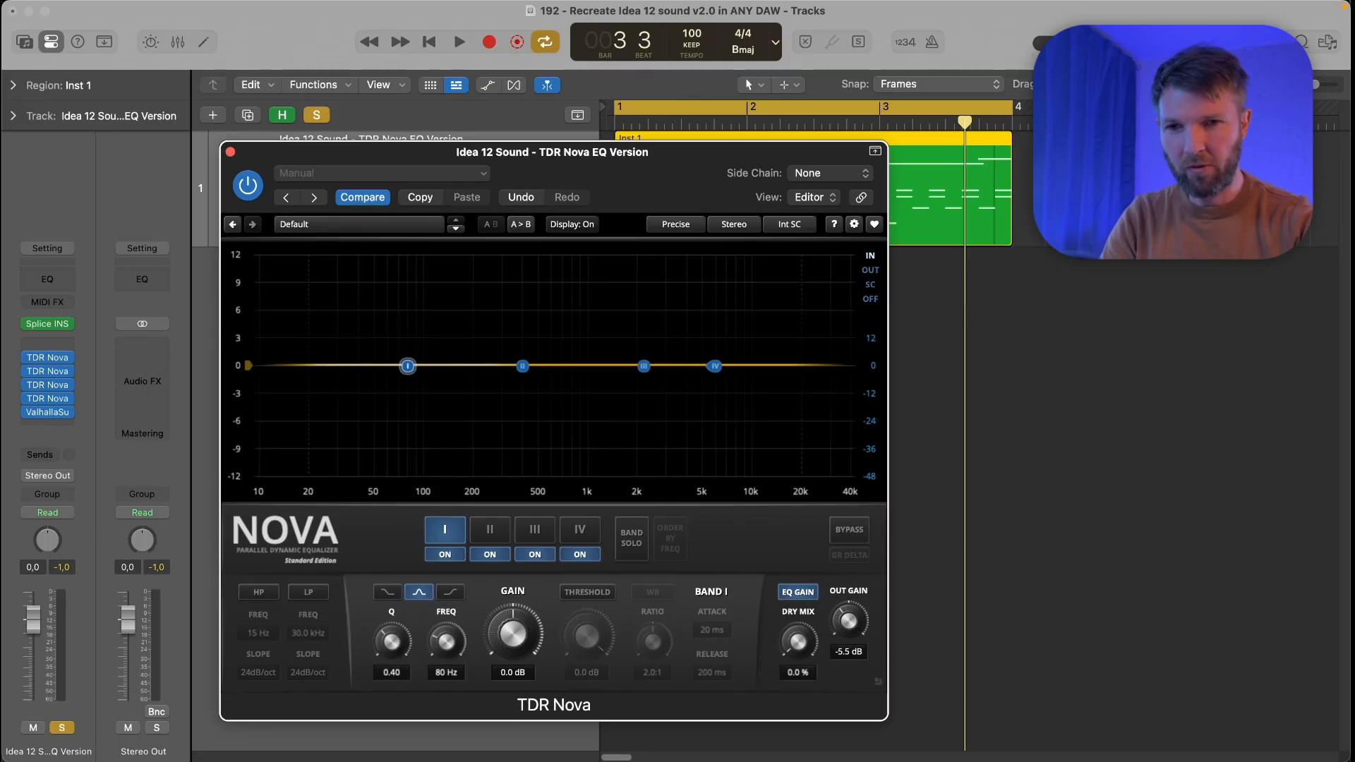
drag(849, 622, 849, 608)
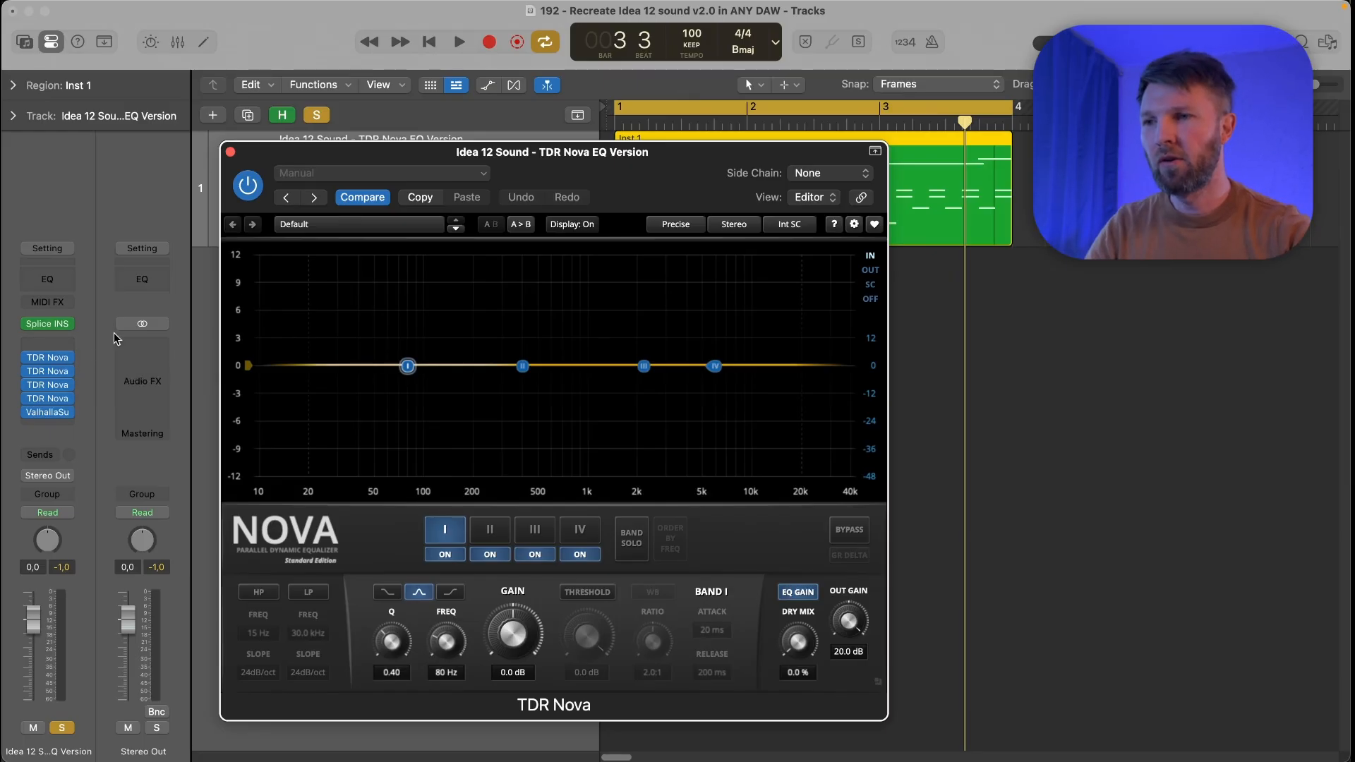
drag(540, 156, 556, 148)
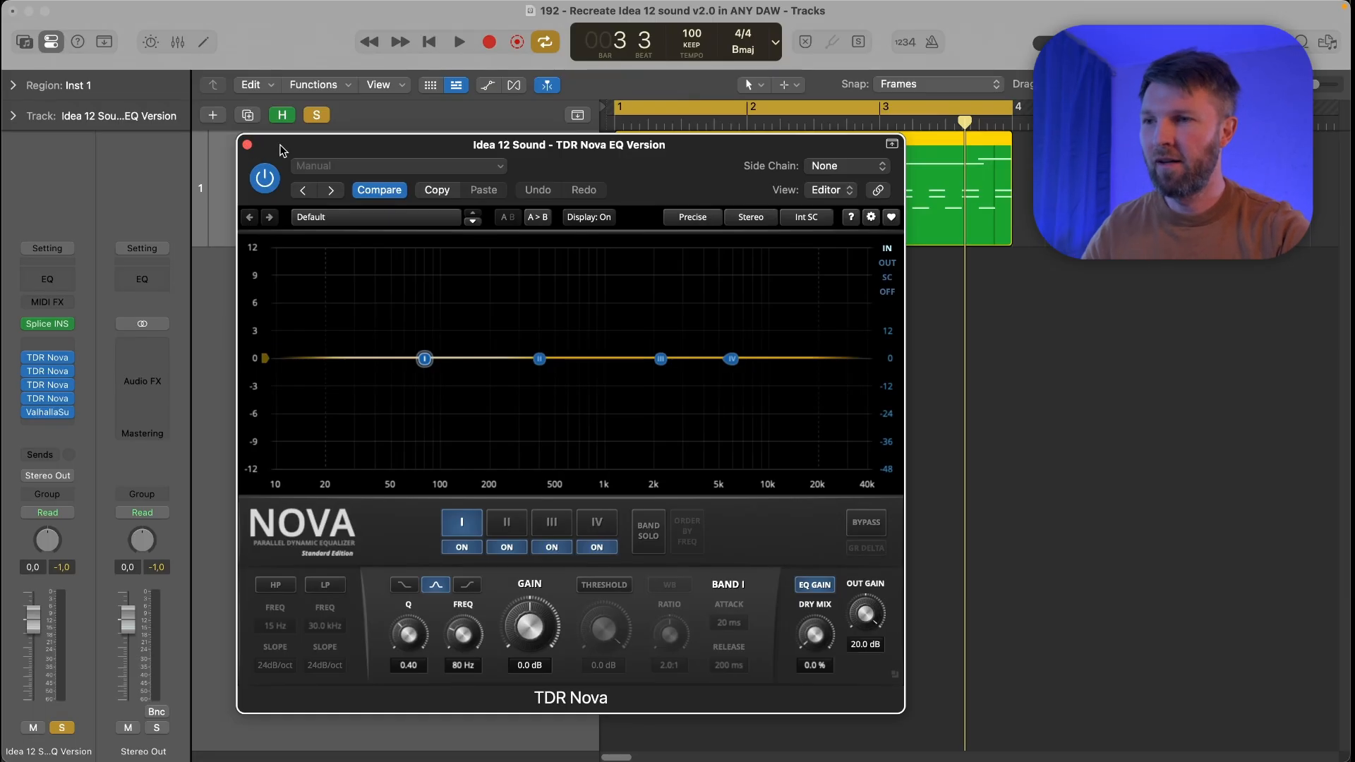
drag(281, 151, 281, 136)
mouse_move(63, 361)
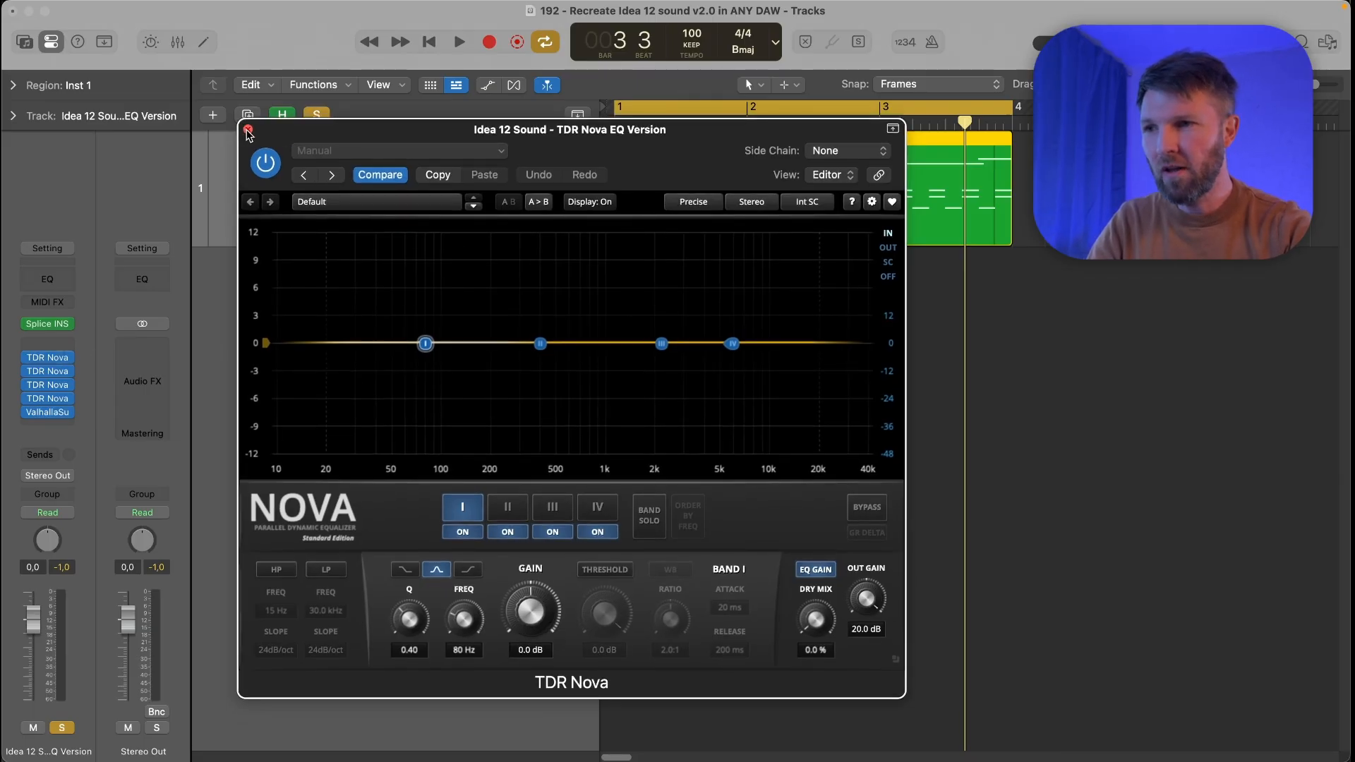
click(248, 134)
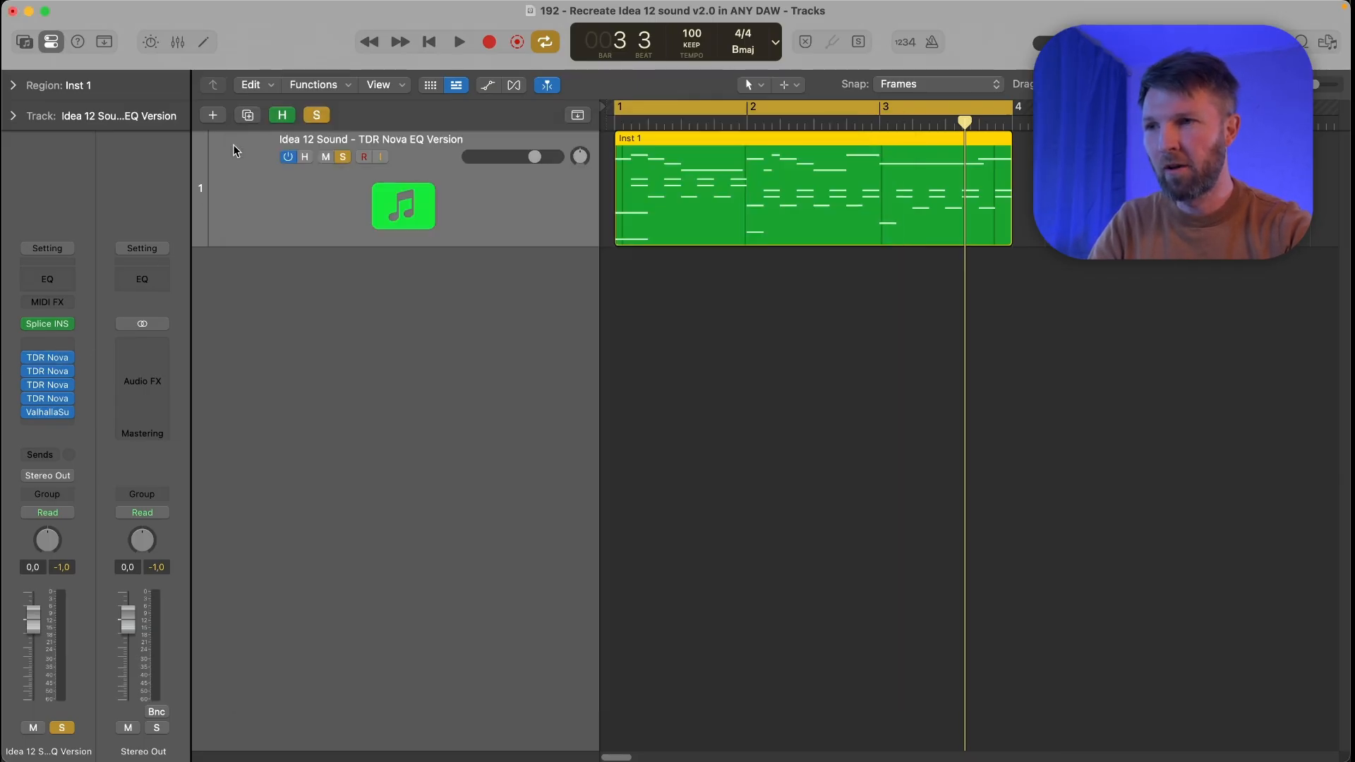
Reopen the first TDR Nova, turn its output gain fully up to 20.0 dB, and close it.
click(60, 362)
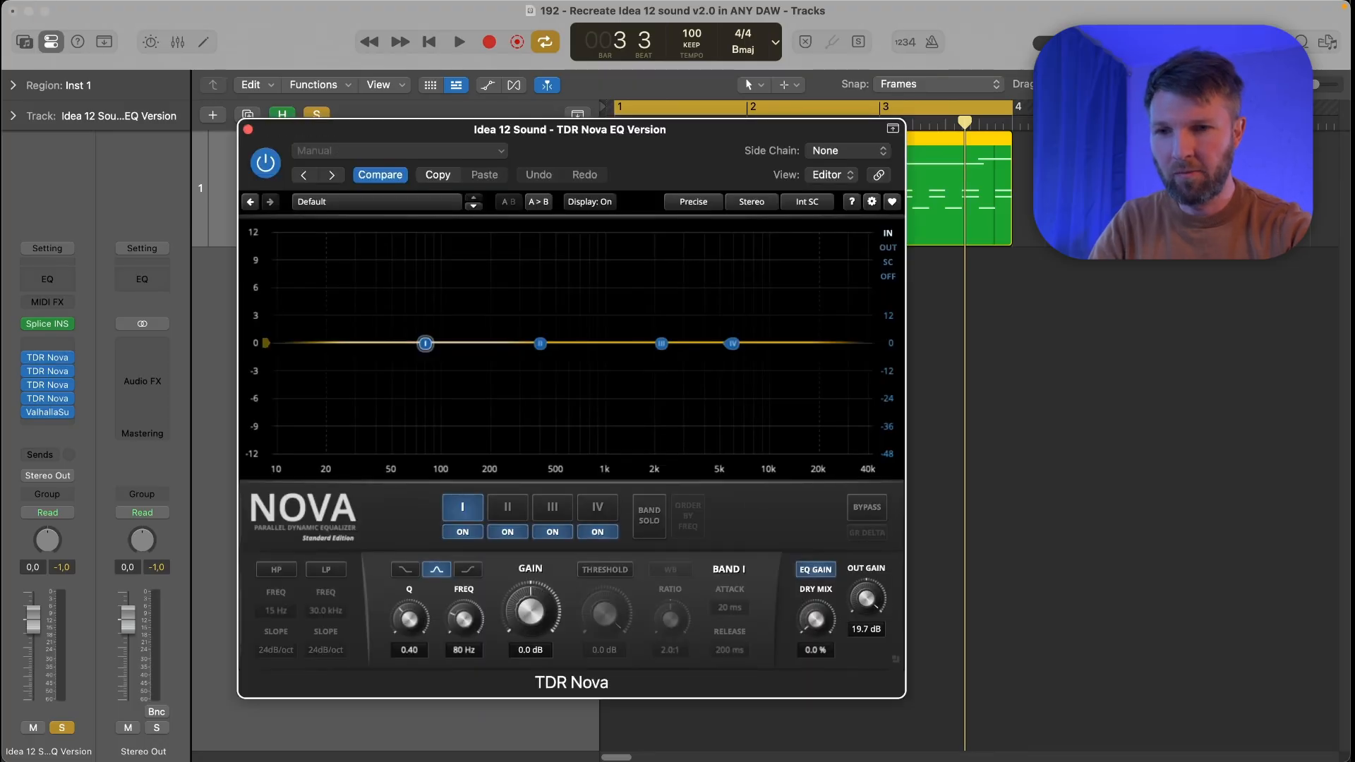
drag(868, 600, 868, 590)
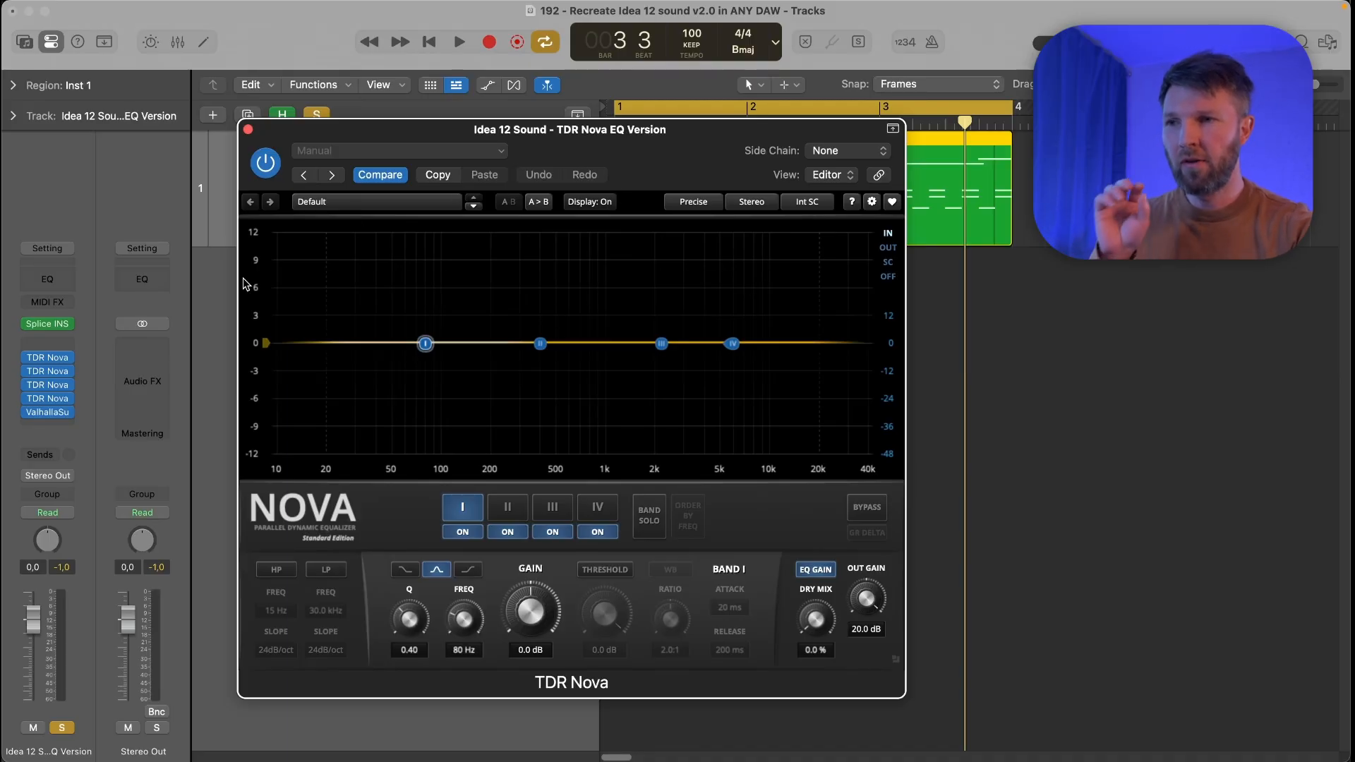
drag(870, 603, 870, 618)
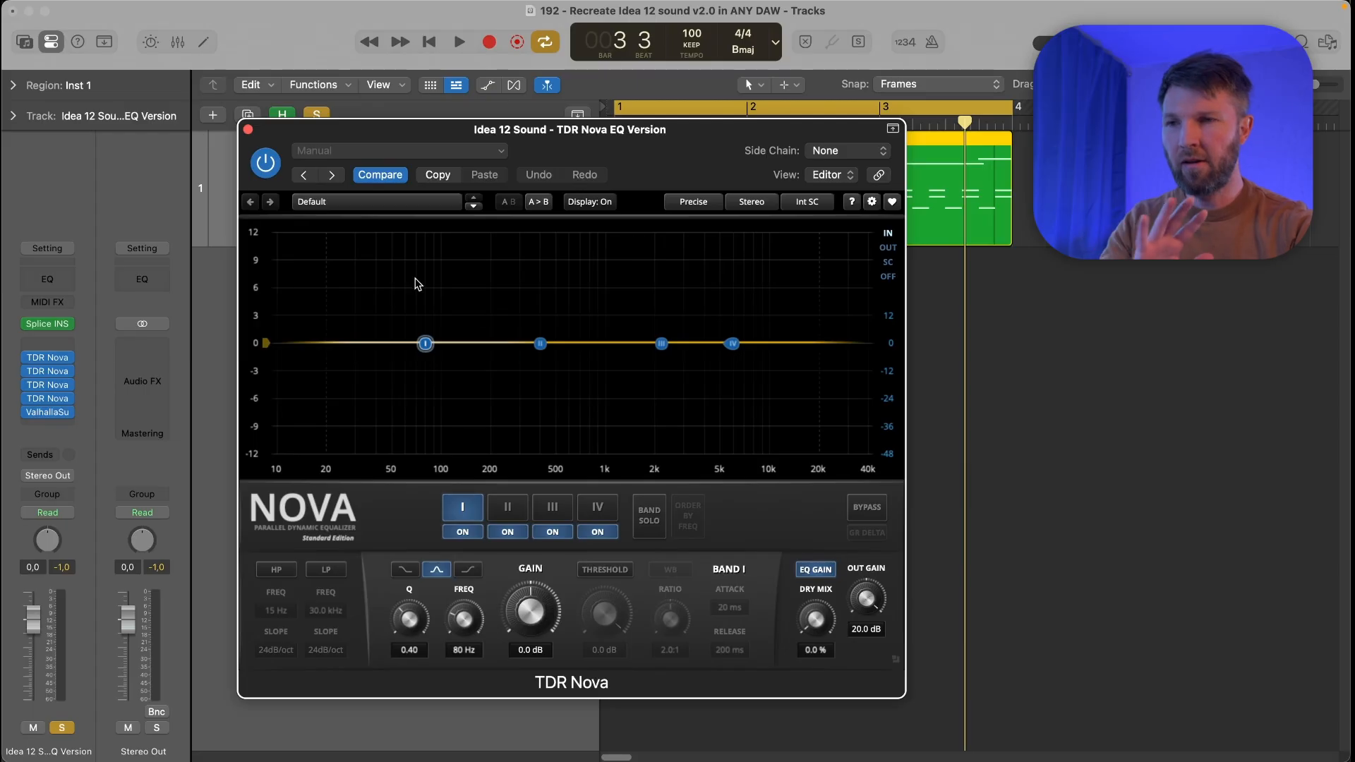
click(248, 130)
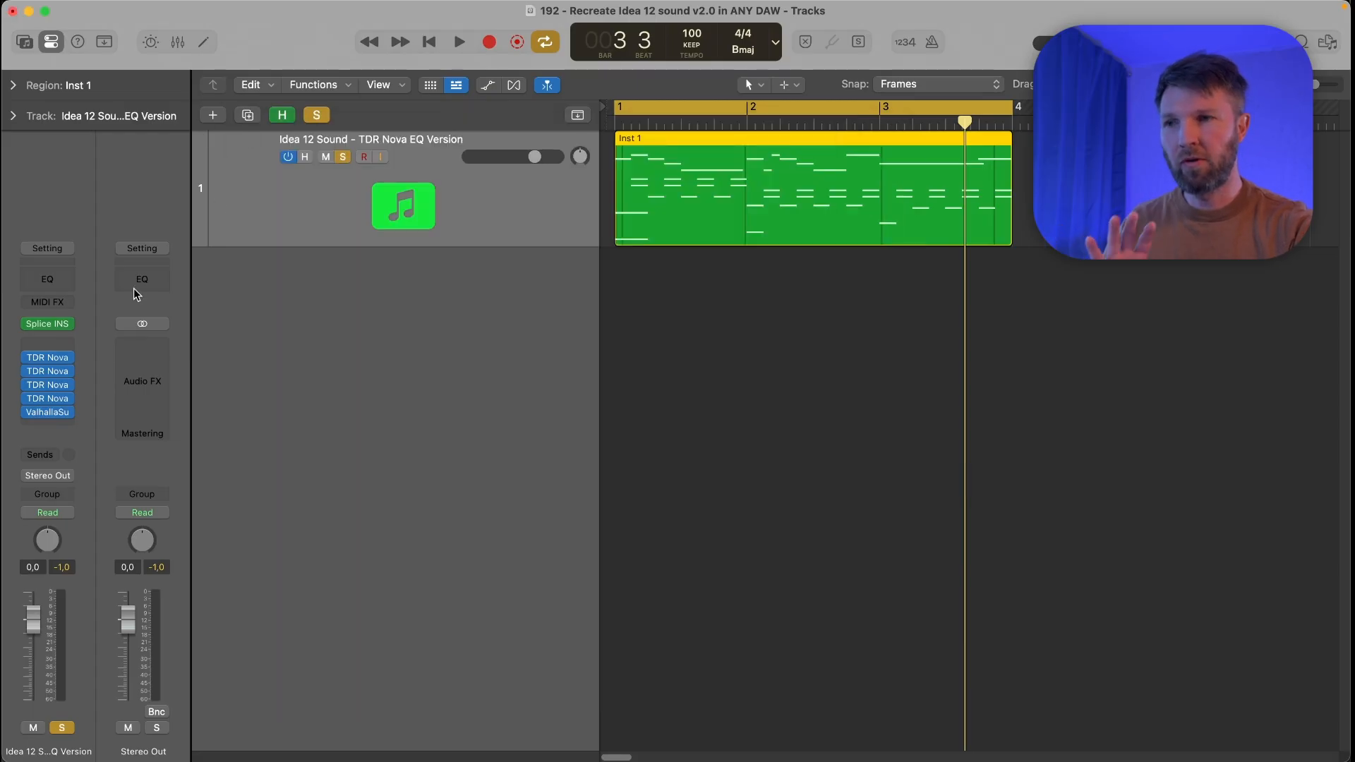
Open the second TDR Nova and toggle its low-pass filter off and on to compare the curve.
click(58, 377)
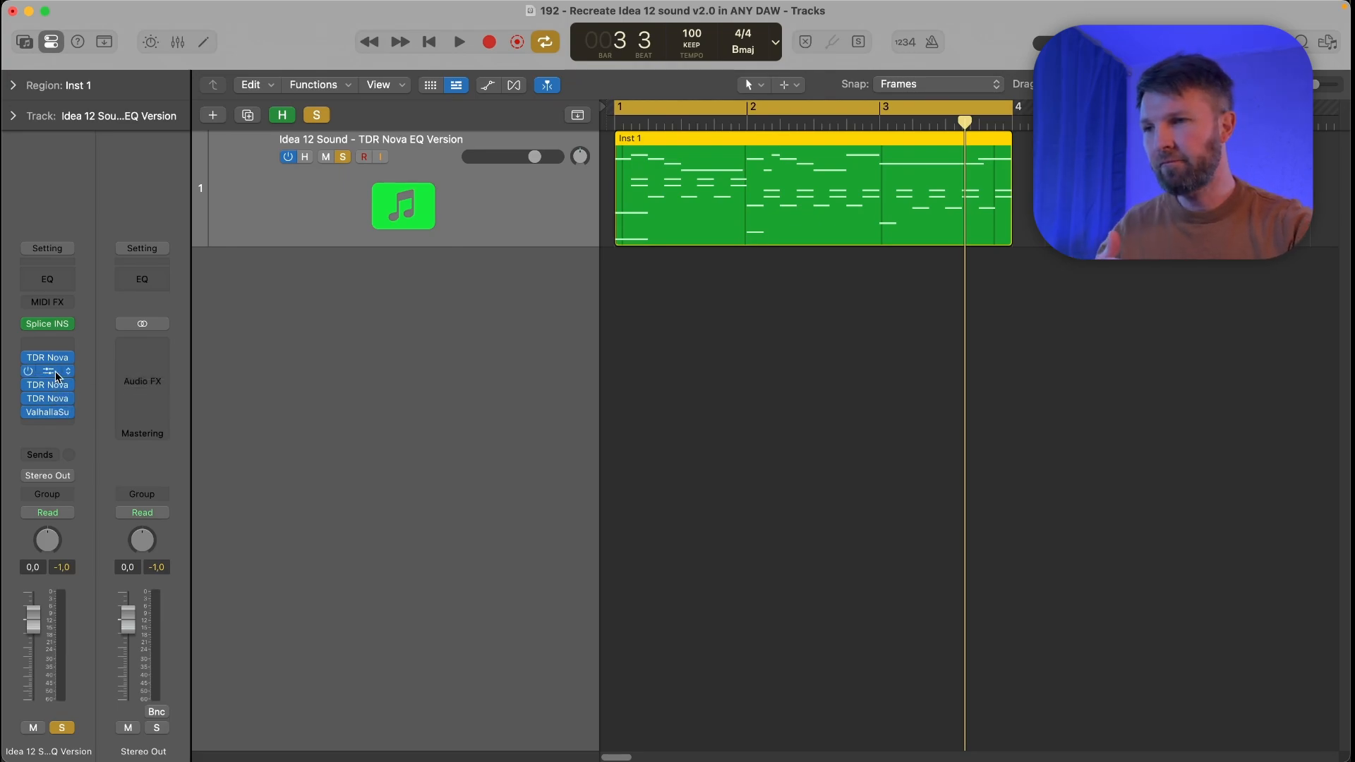
drag(606, 87, 642, 96)
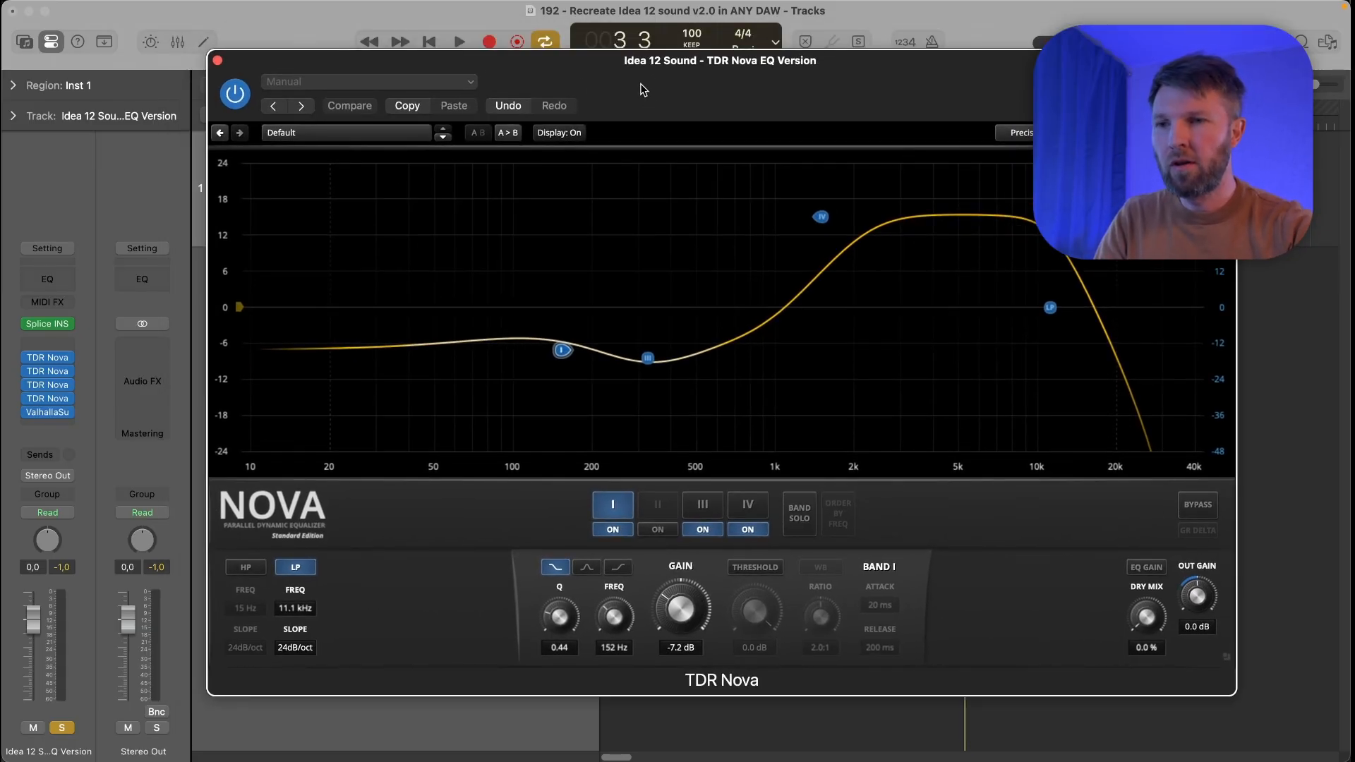
click(296, 569)
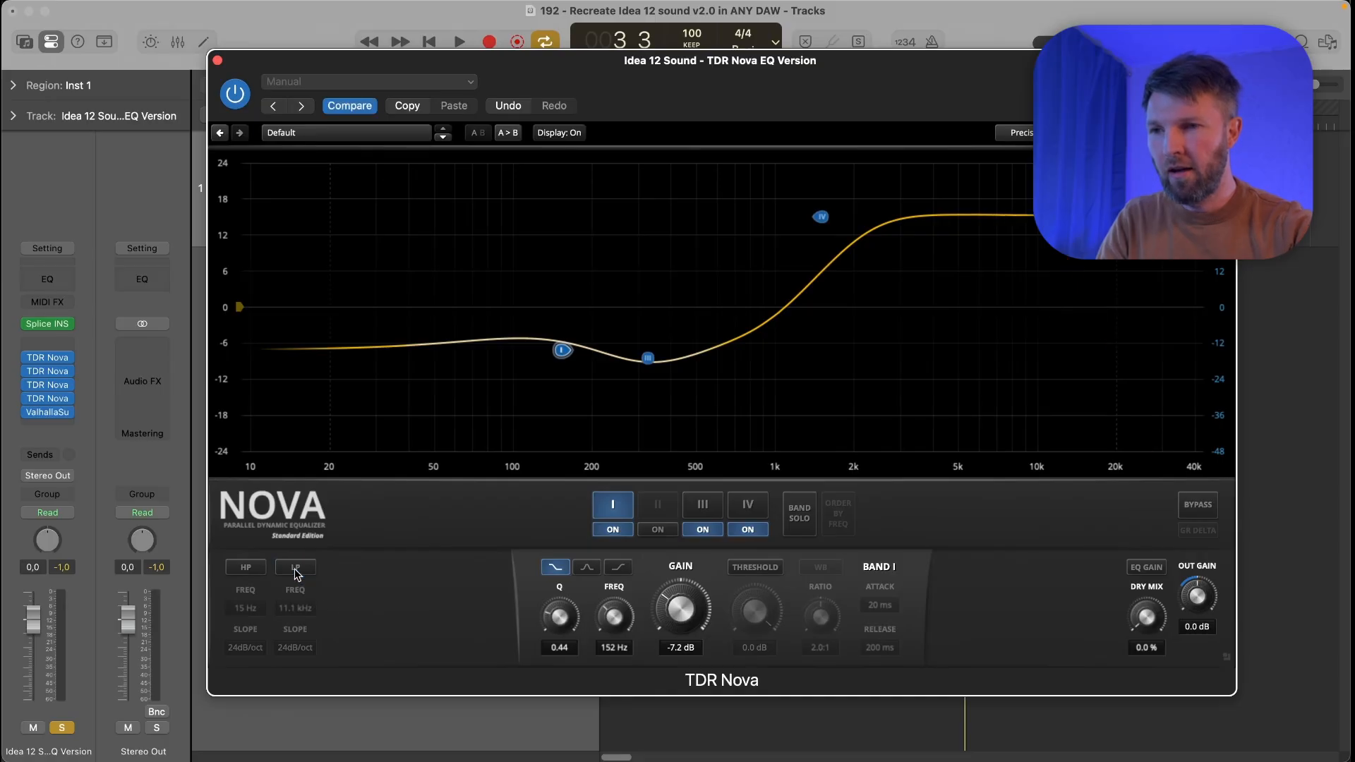
click(296, 569)
click(296, 569)
click(296, 568)
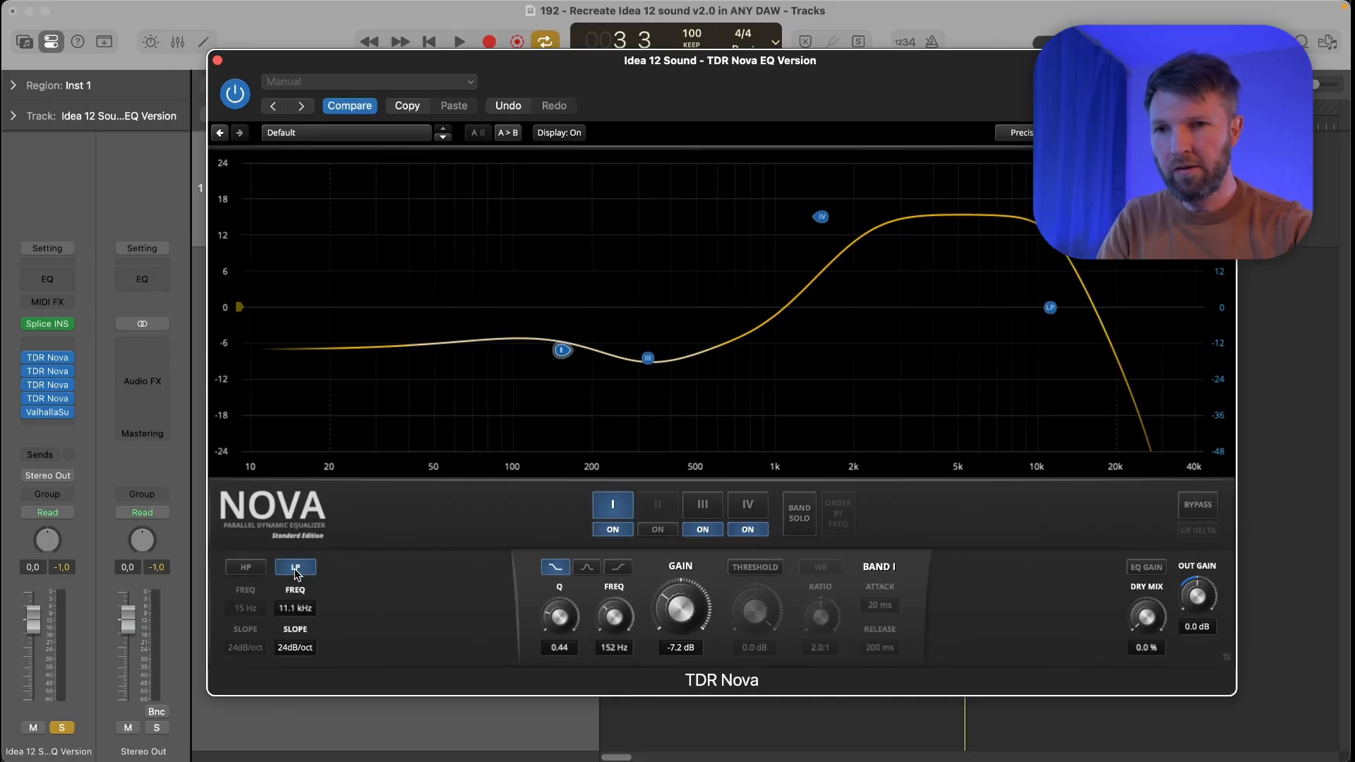
Go through bands I, III and IV of the second TDR Nova to see which bands are in use.
click(612, 505)
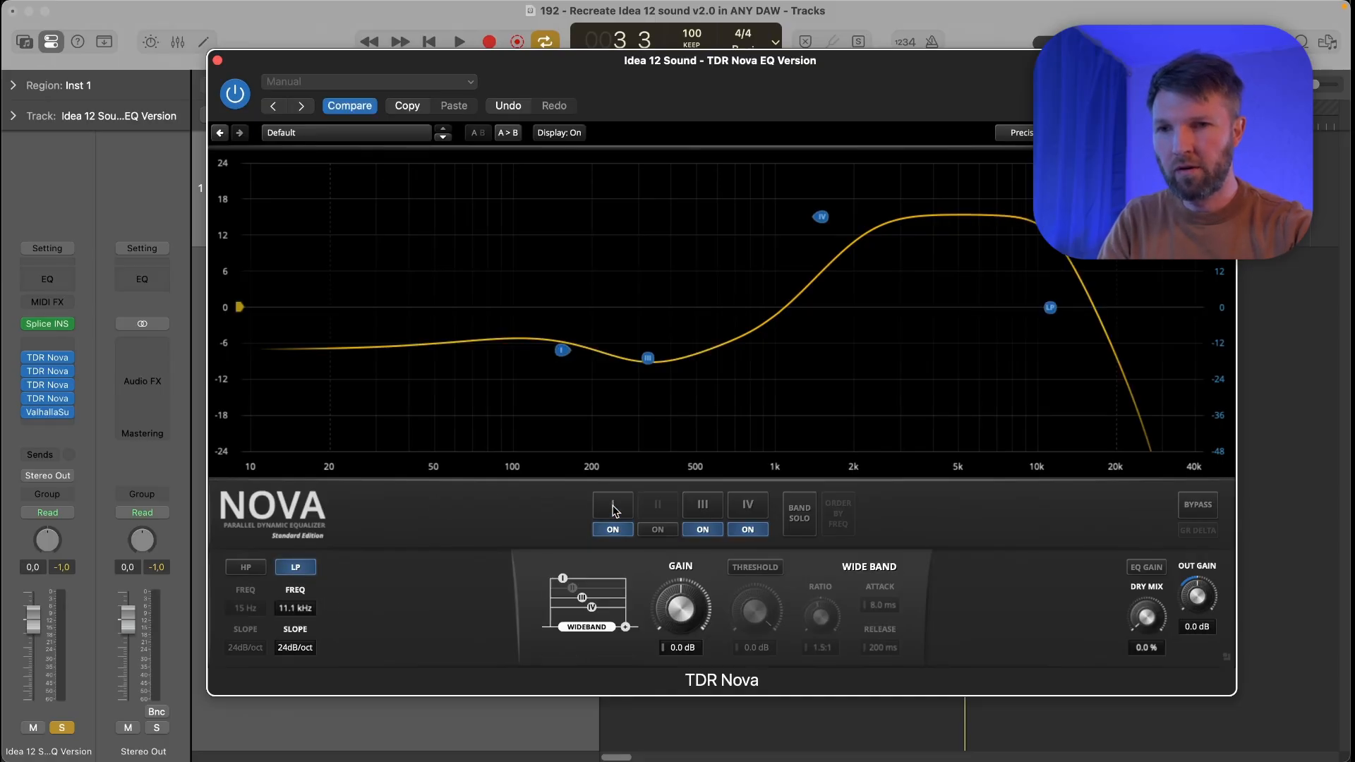
click(613, 505)
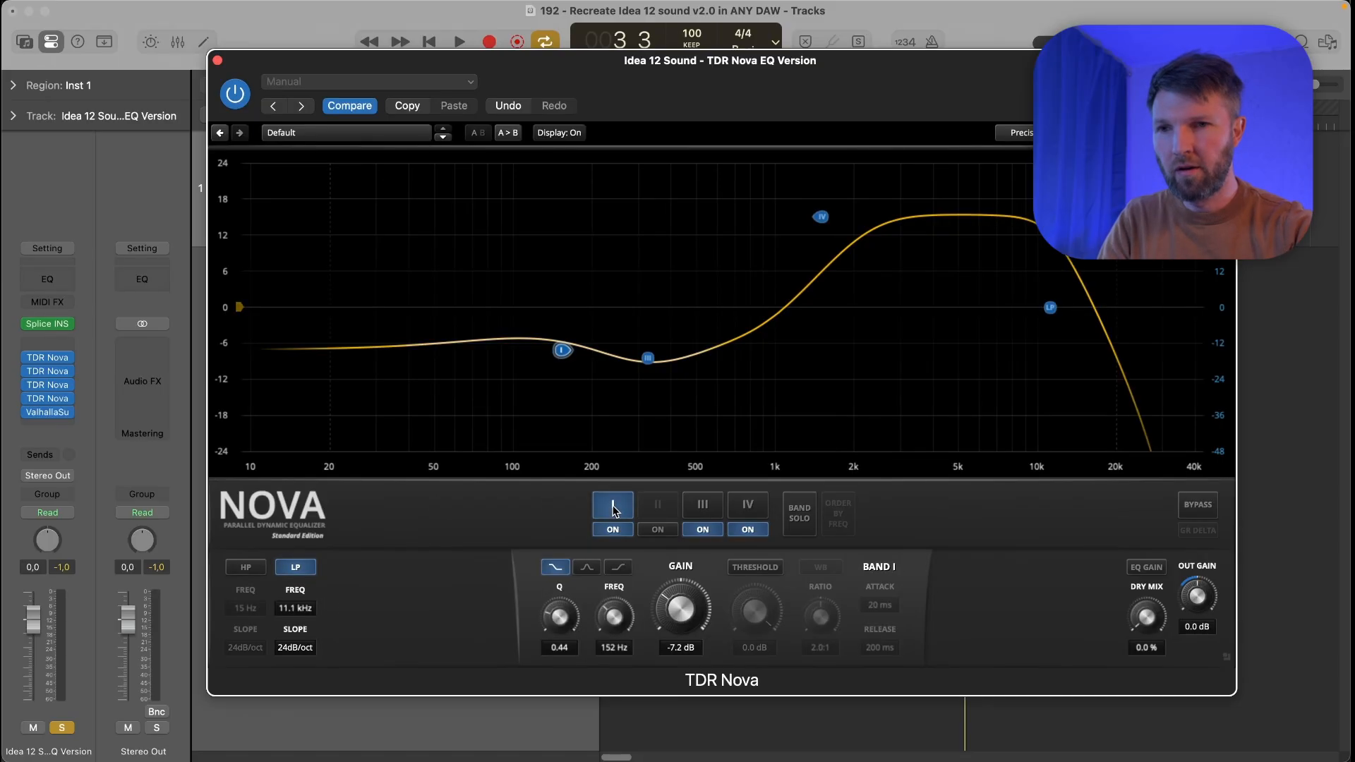
click(708, 508)
click(708, 509)
click(747, 507)
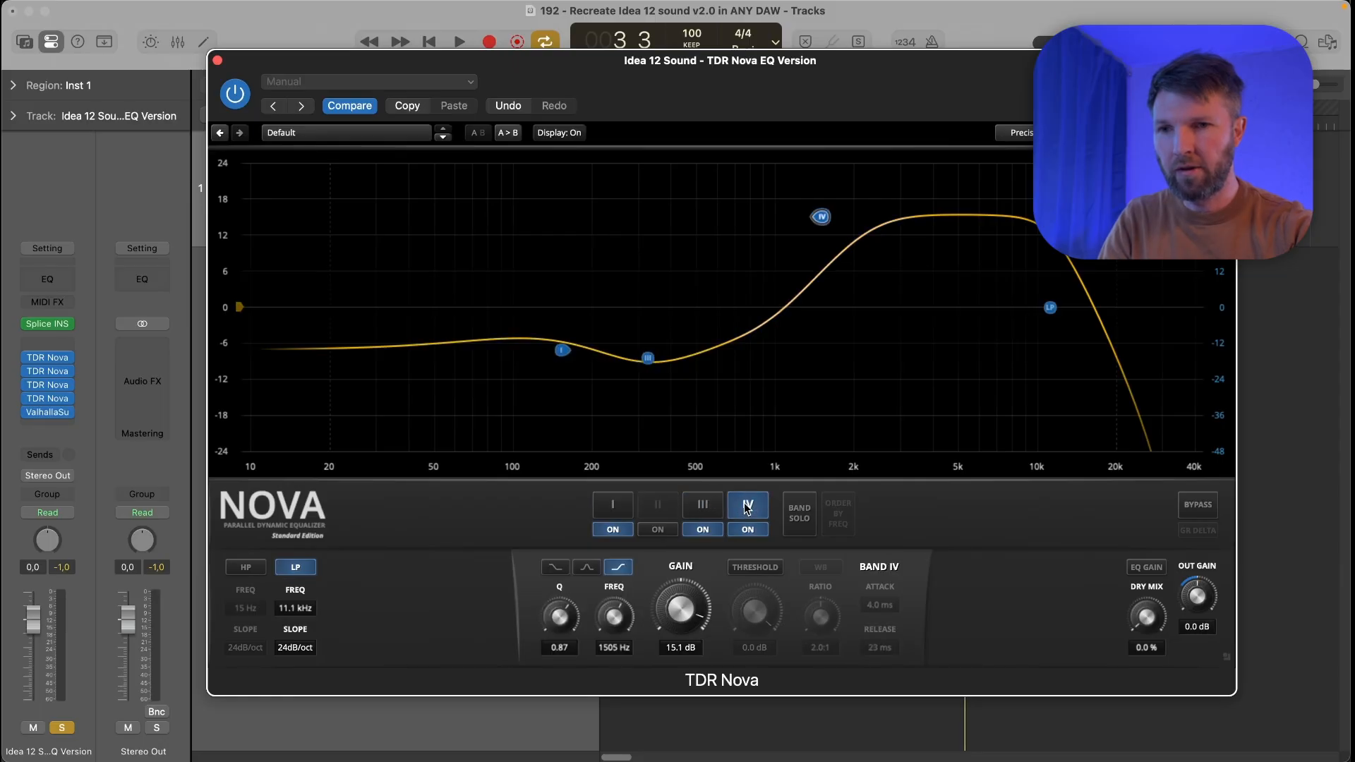
click(613, 506)
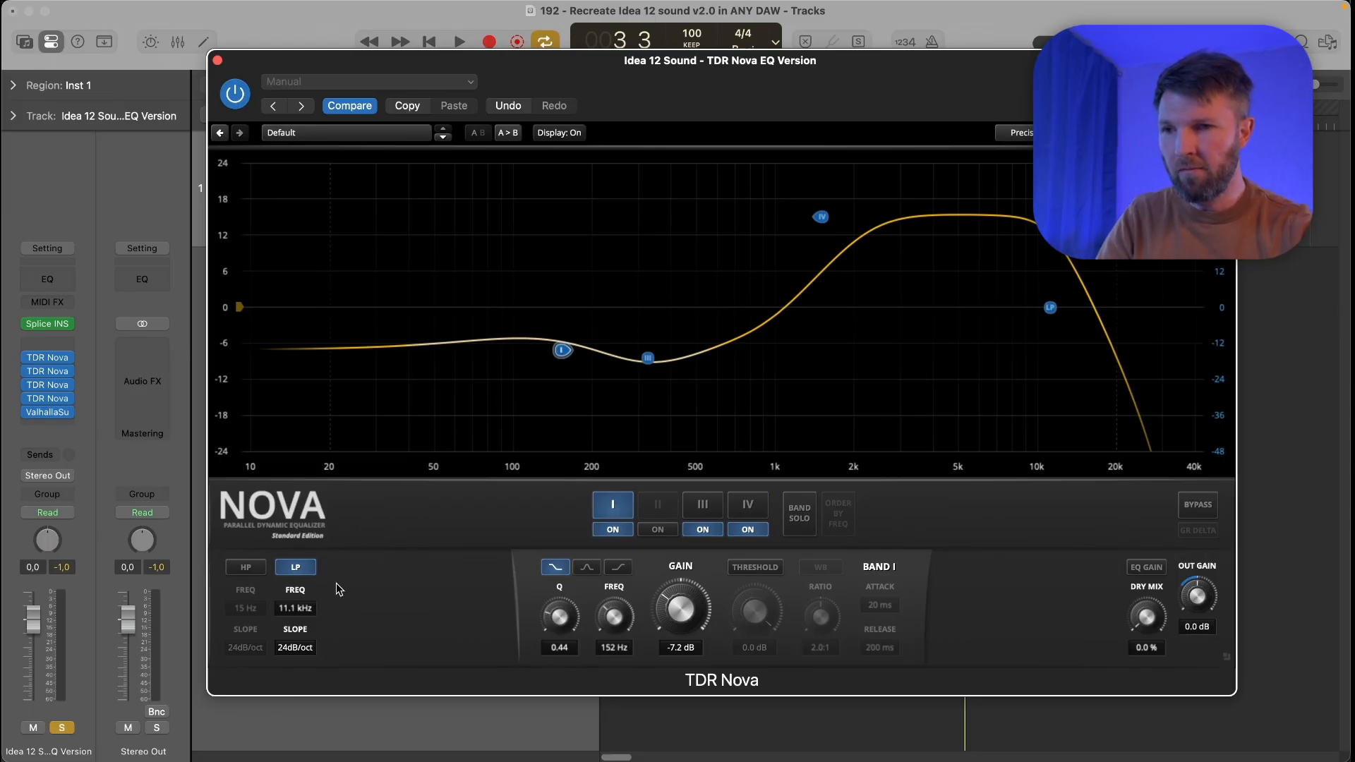
Examine the second TDR Nova's low-pass frequency and slope, toggling the filter to see its effect on the curve.
click(300, 572)
click(301, 571)
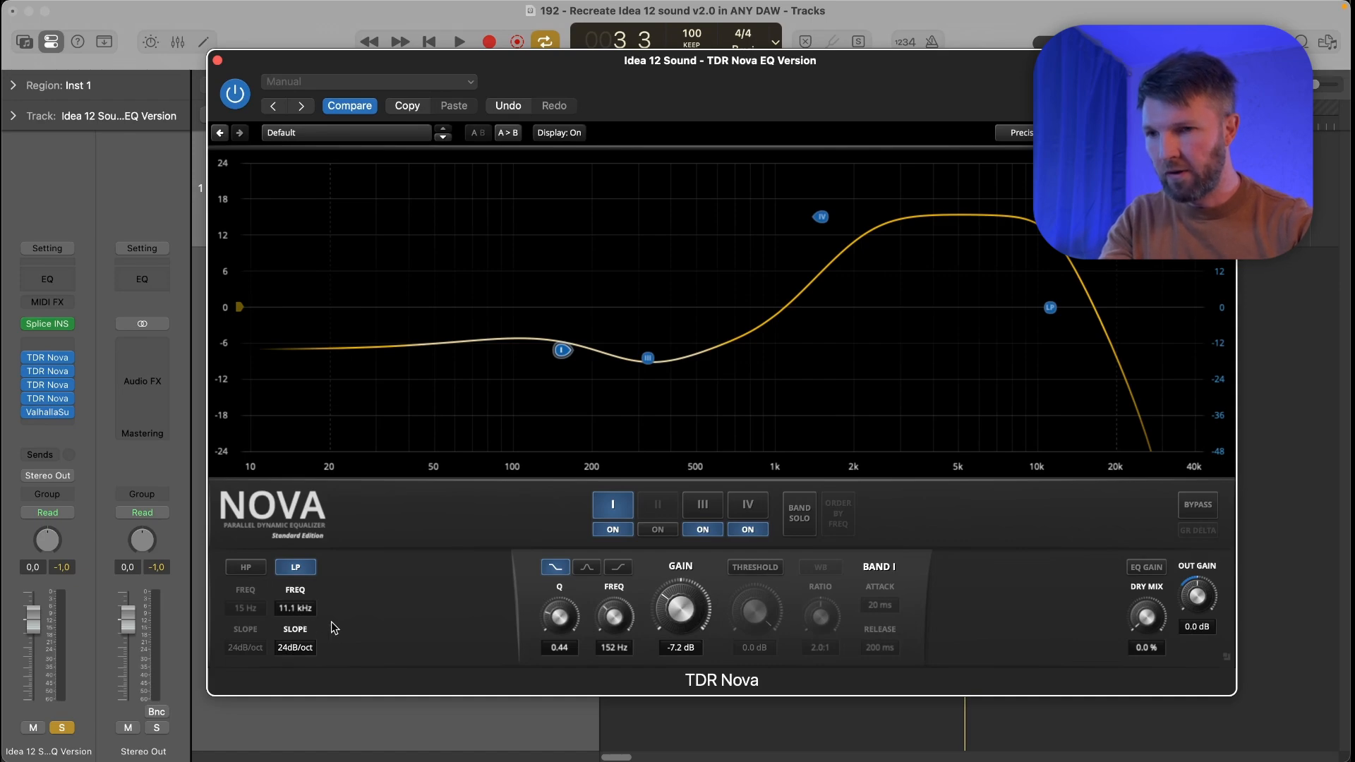
click(298, 569)
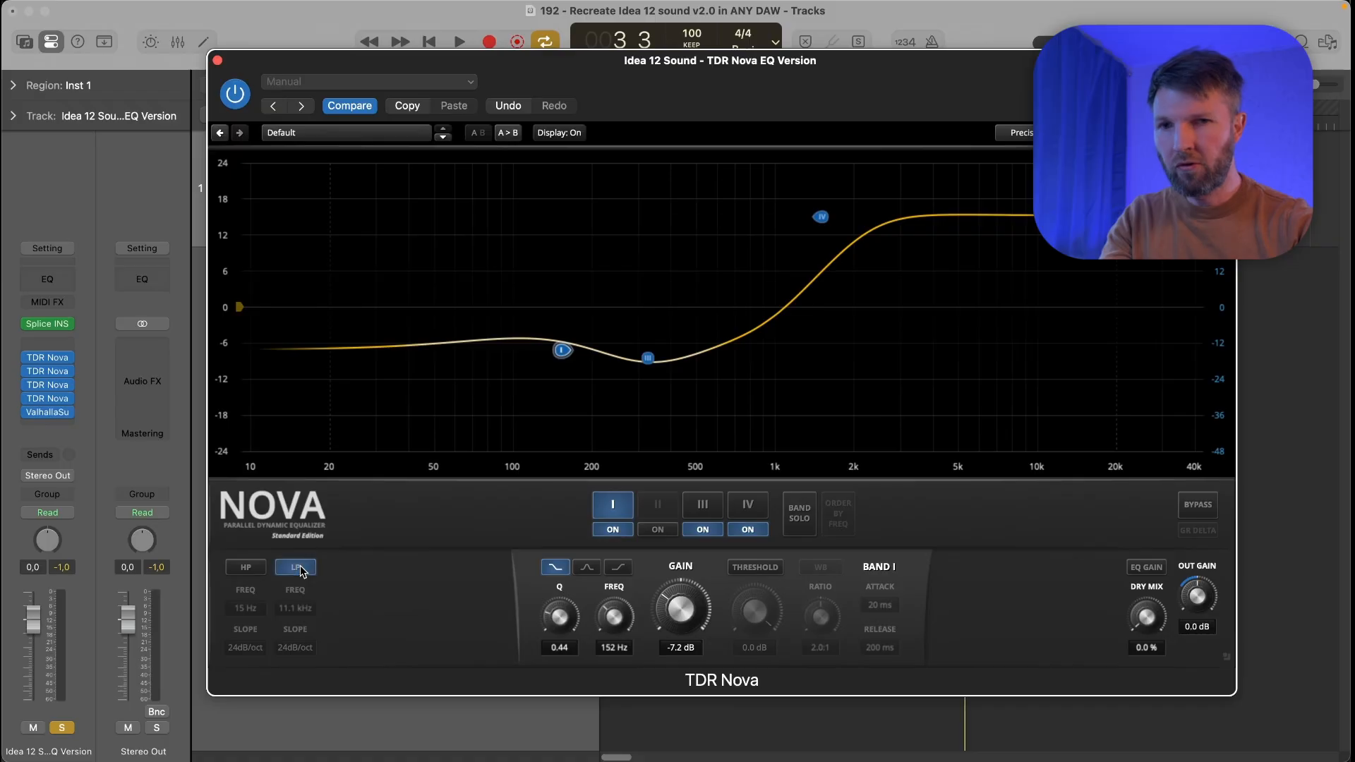
click(299, 570)
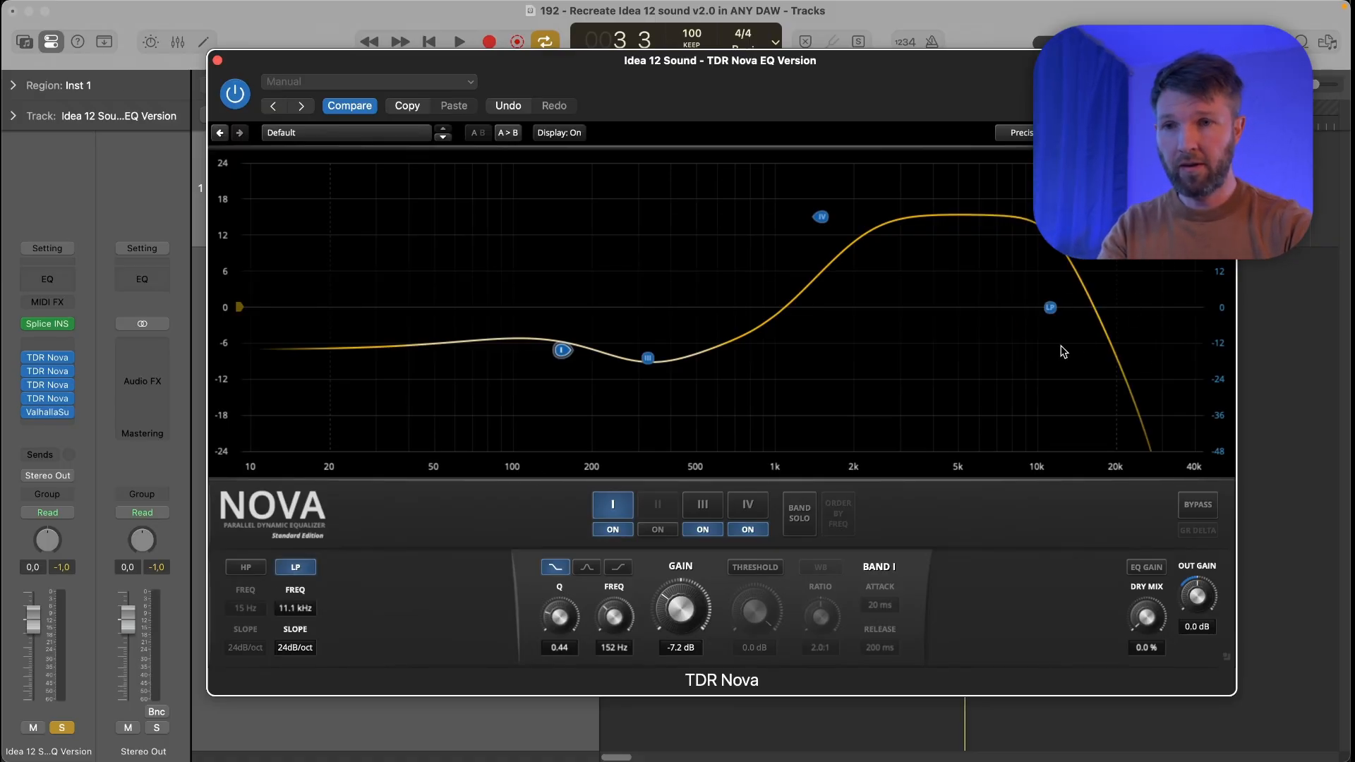
Examine the filter shape, Q, frequency and gain of bands I, III and IV in the second TDR Nova.
click(611, 506)
click(612, 507)
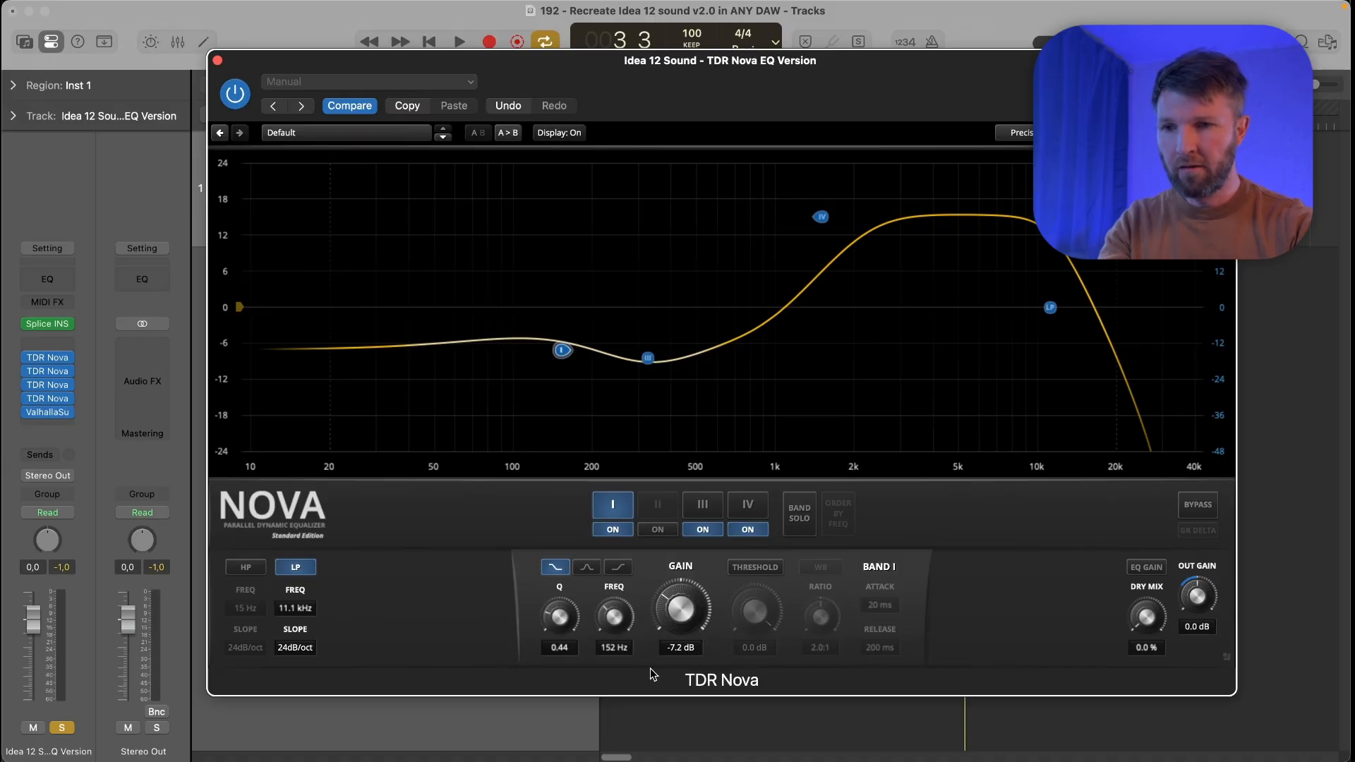
click(621, 511)
click(621, 511)
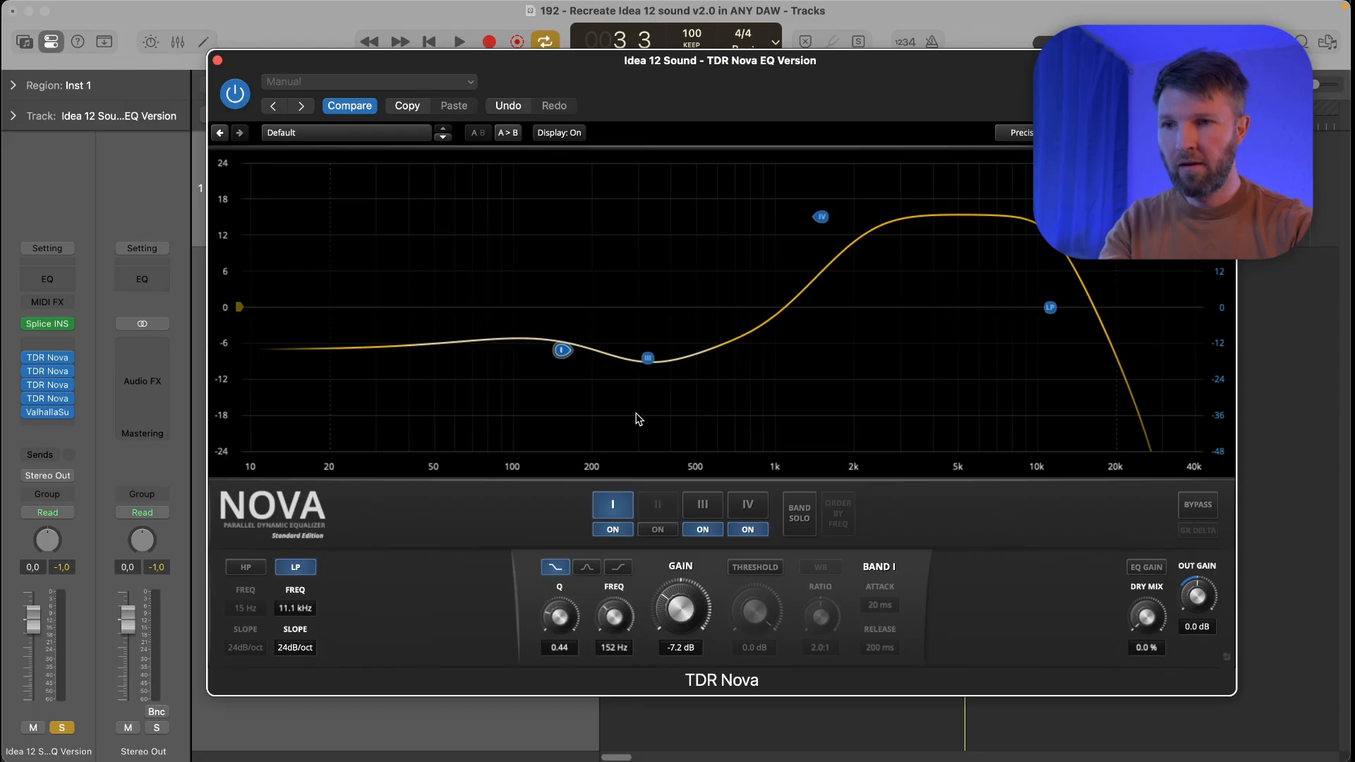
click(702, 506)
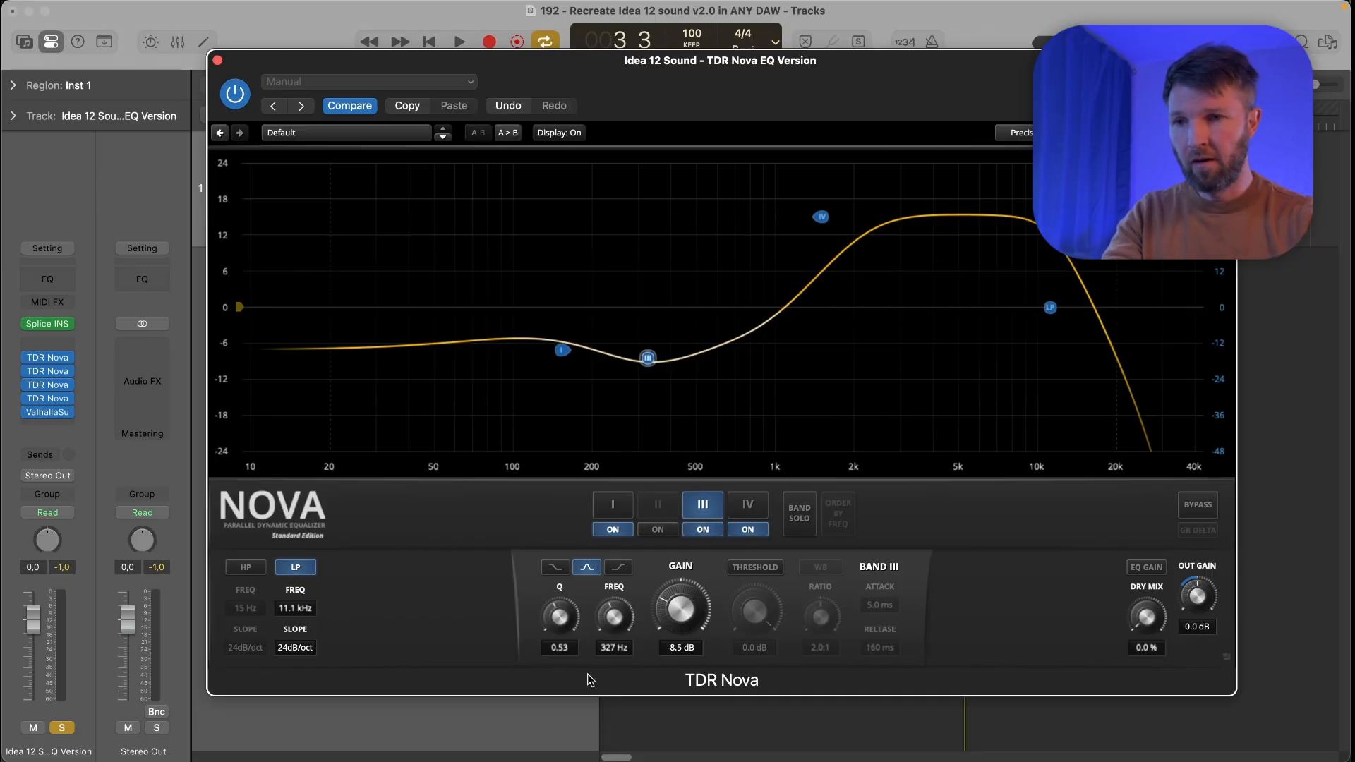
click(625, 510)
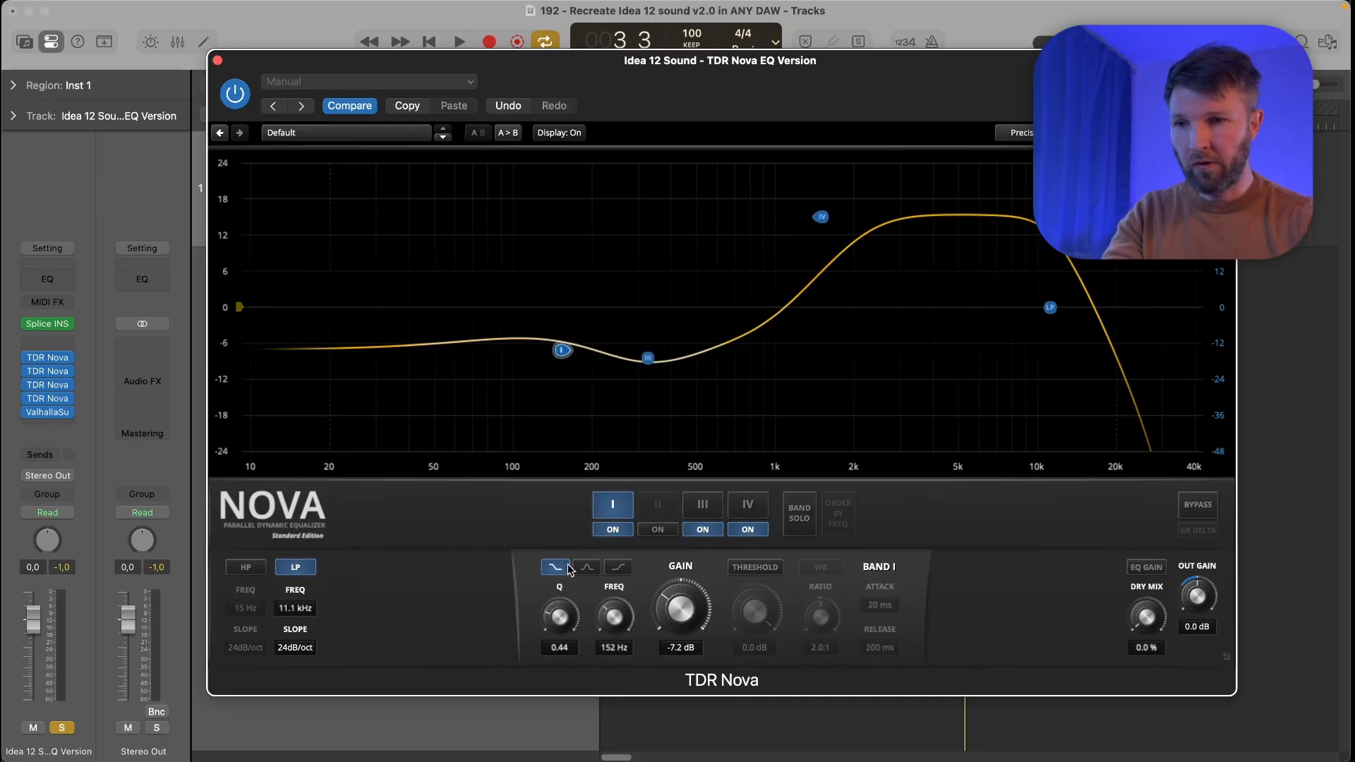
click(692, 515)
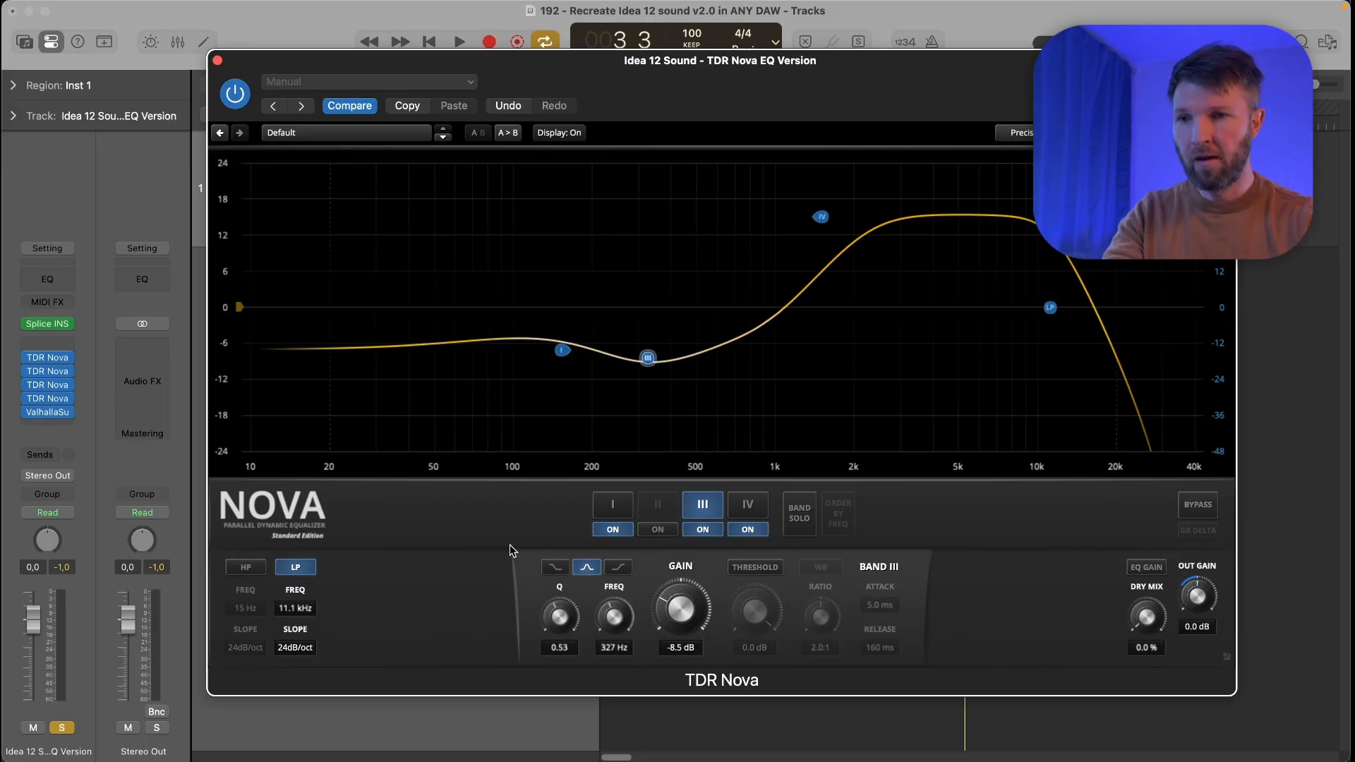
click(753, 505)
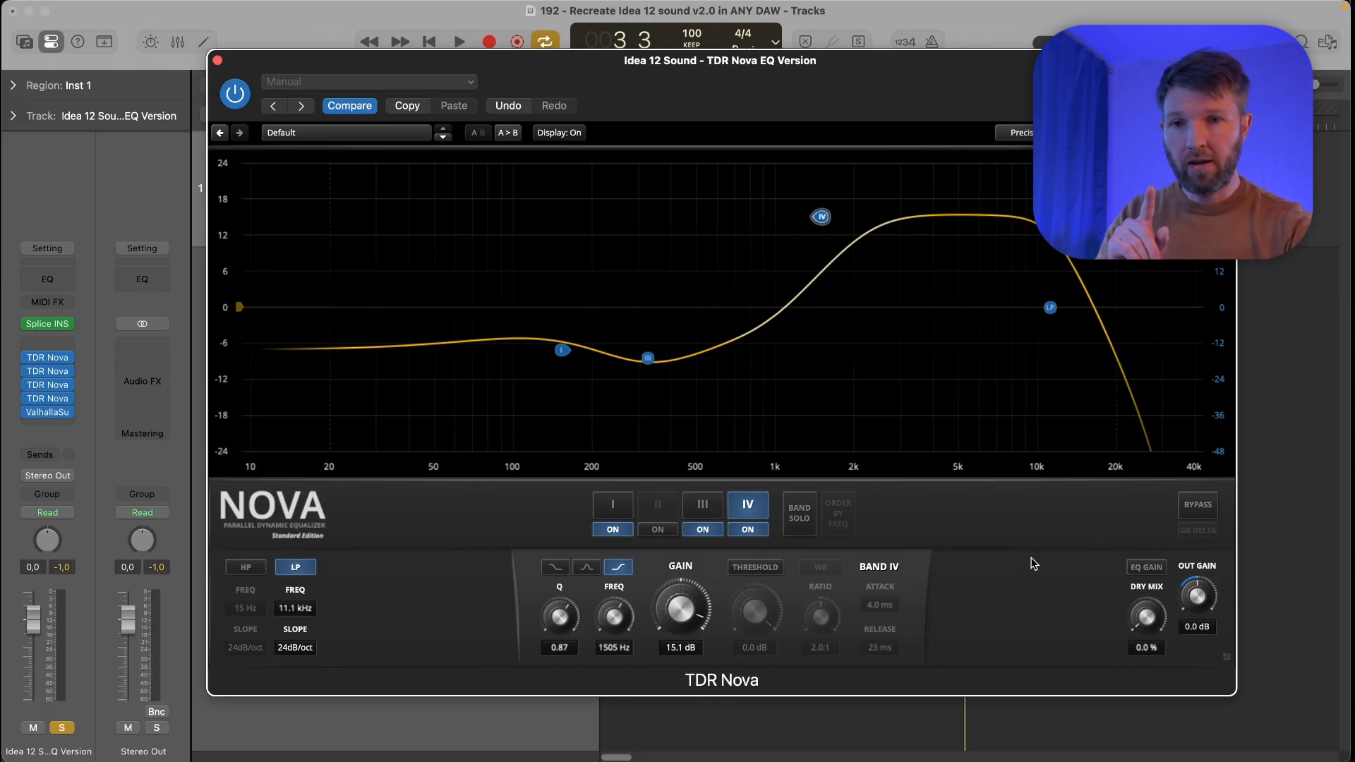
Check the second TDR Nova's EQ Gain switch, leave it off, and close the equalizer window.
click(1147, 568)
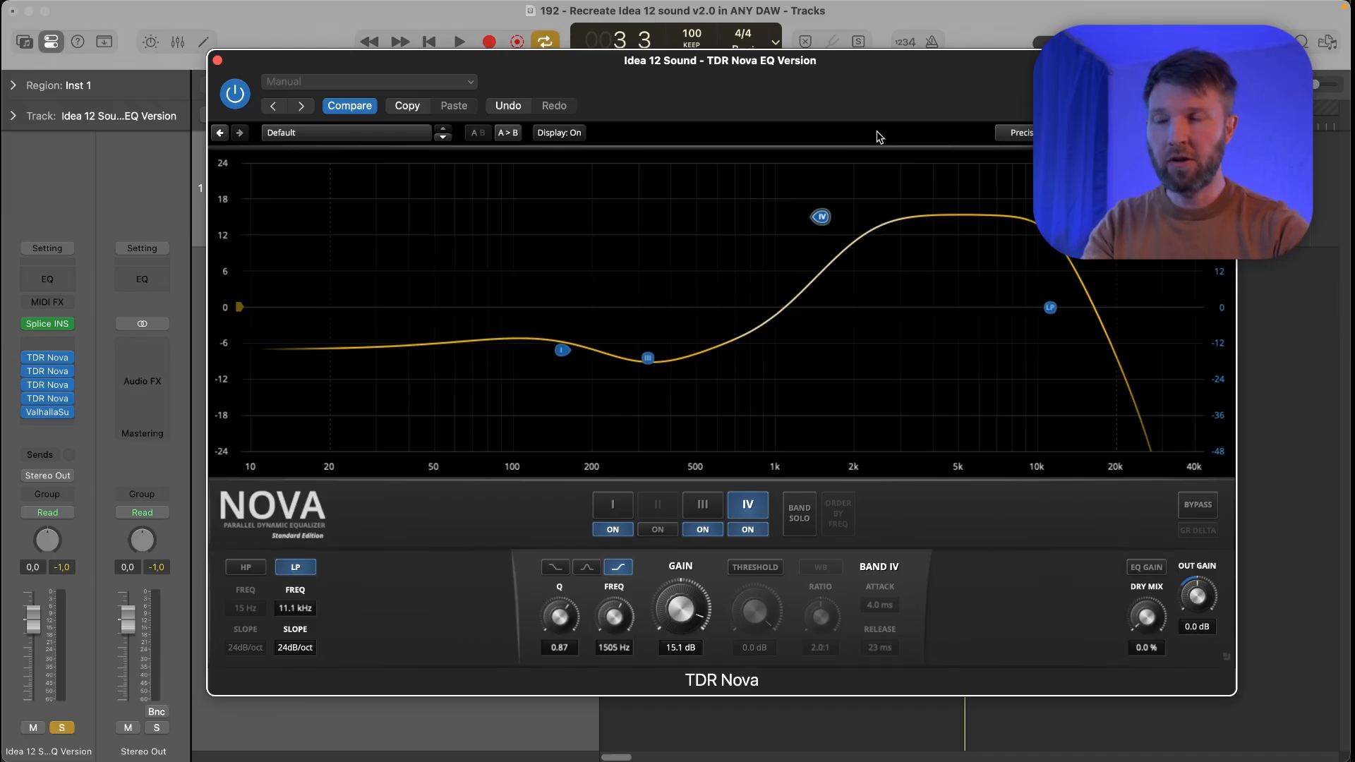
drag(767, 102, 770, 103)
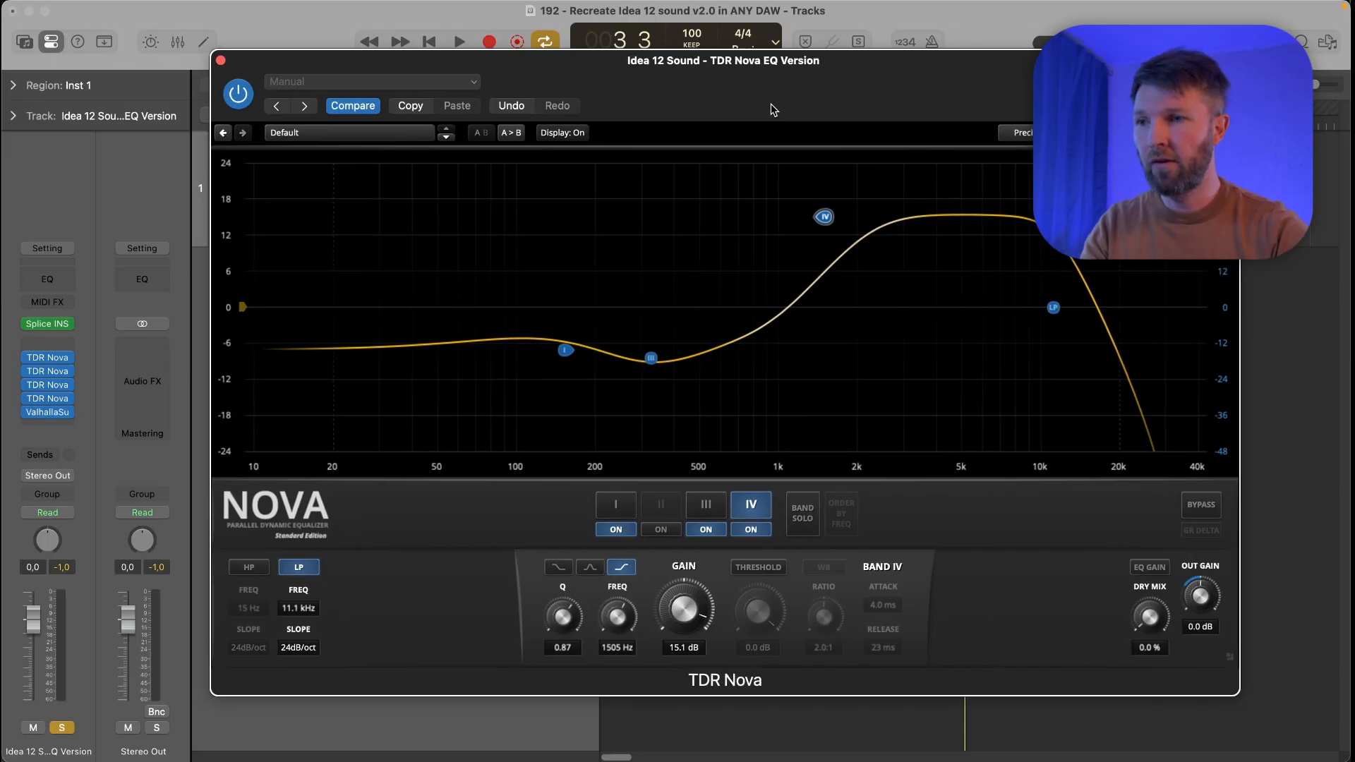
click(221, 62)
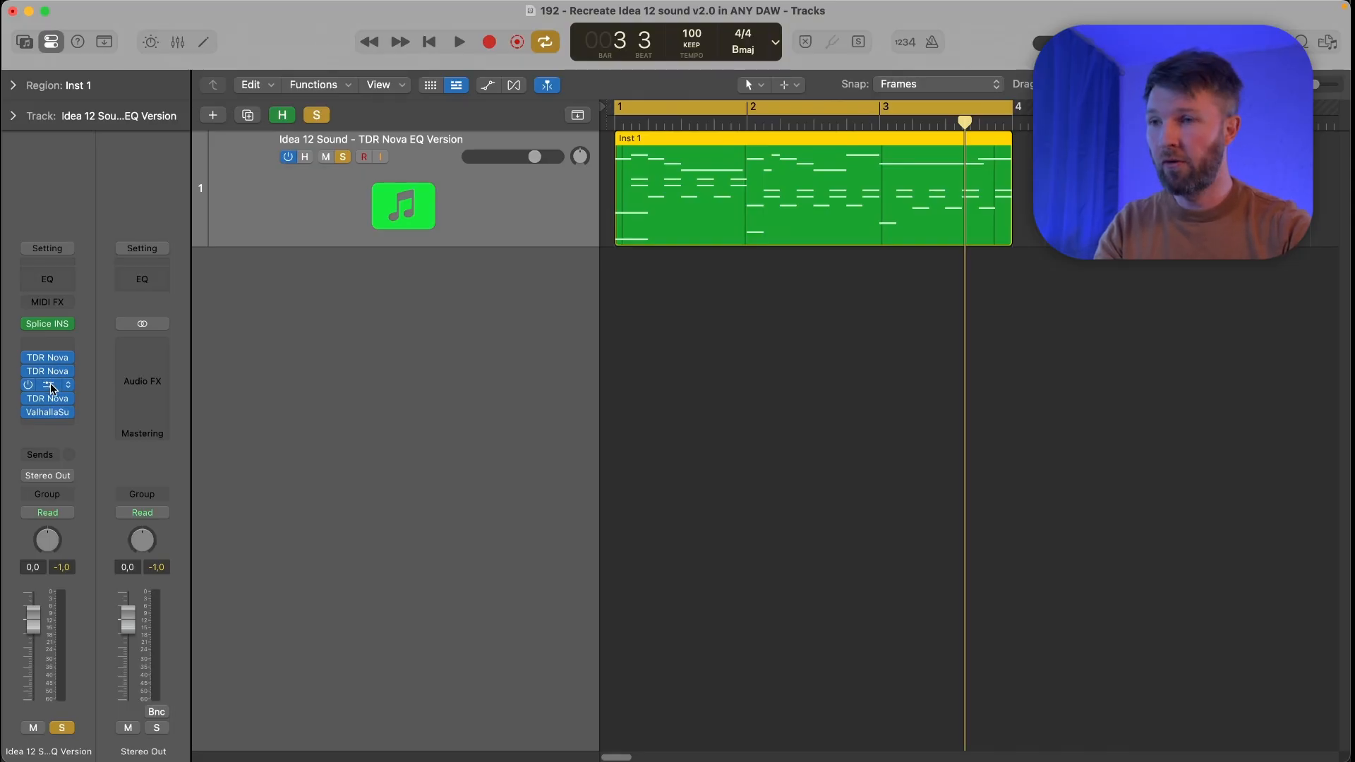
Open the third TDR Nova and go through bands II, III and IV to see which bands are in use.
click(52, 387)
drag(735, 222, 753, 186)
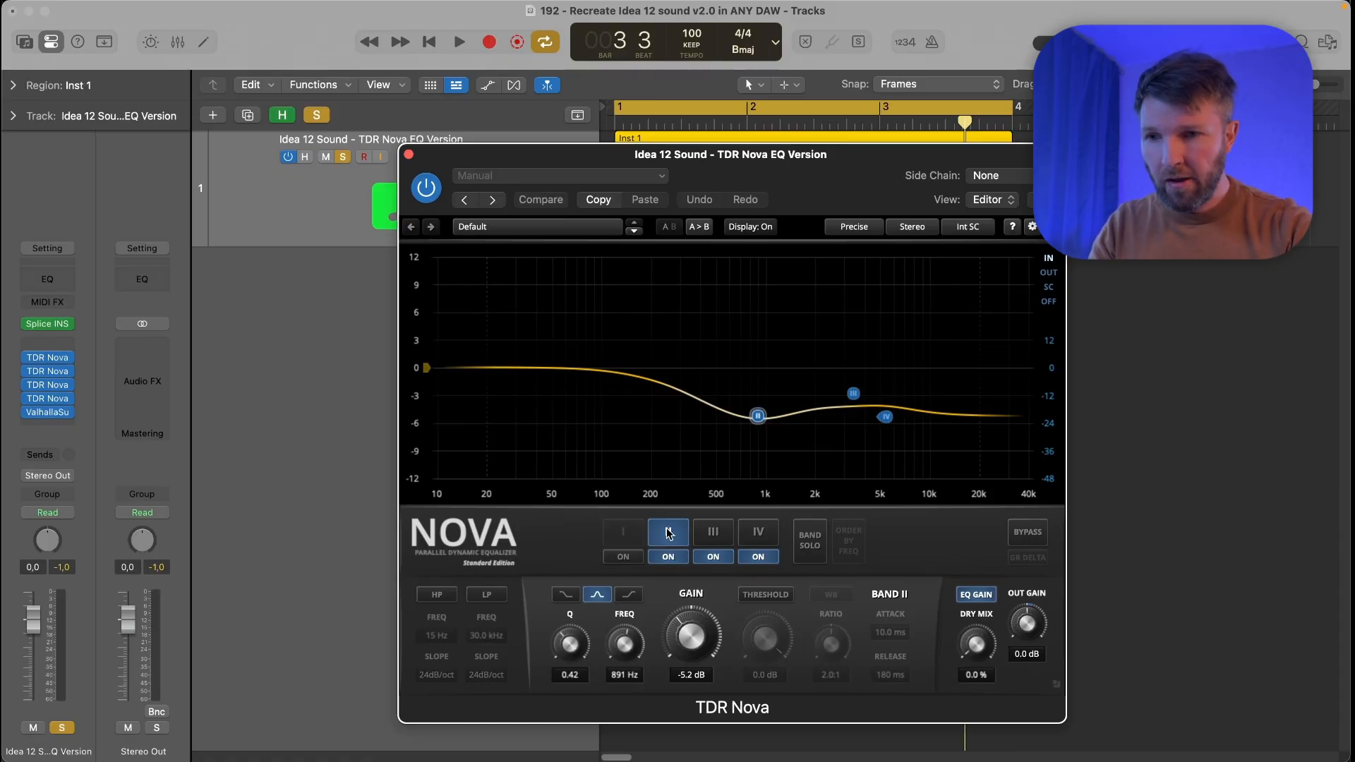
click(713, 533)
click(751, 537)
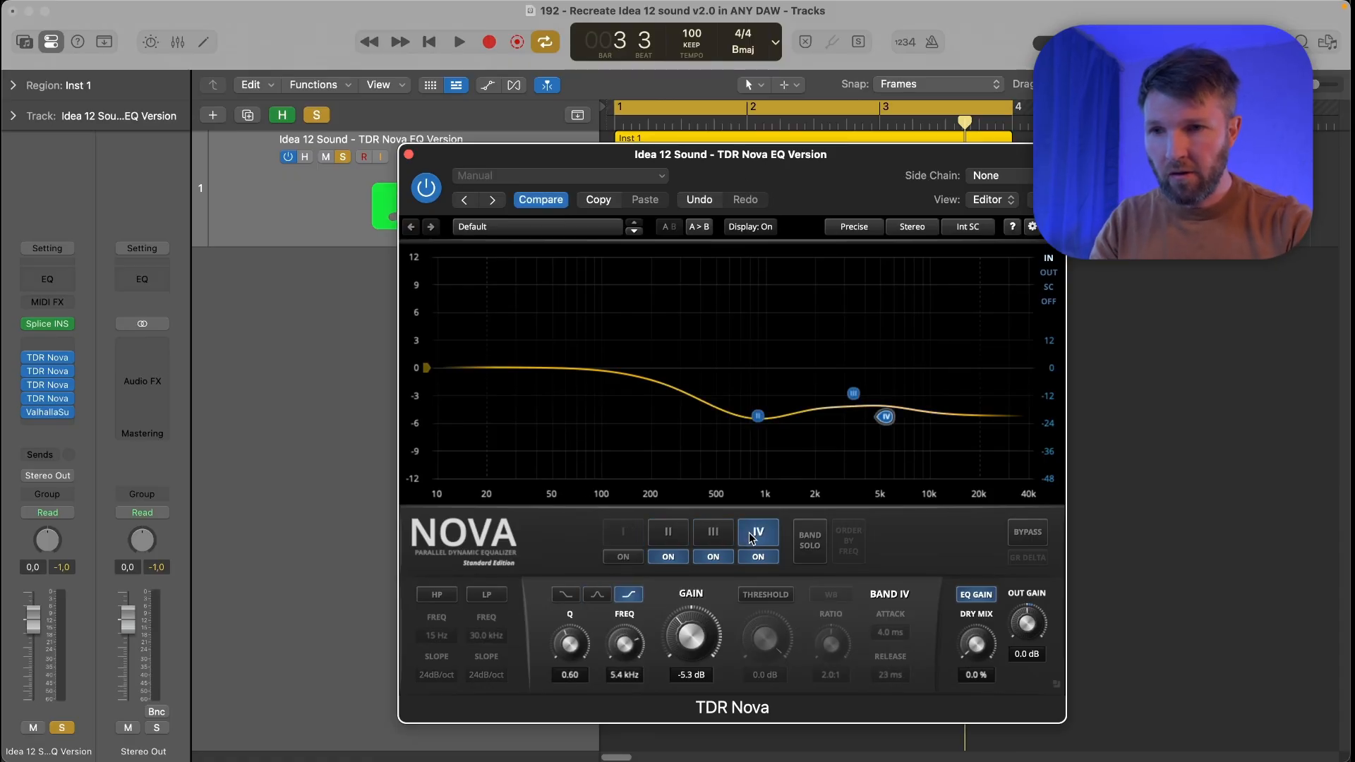
click(713, 535)
click(668, 535)
click(718, 535)
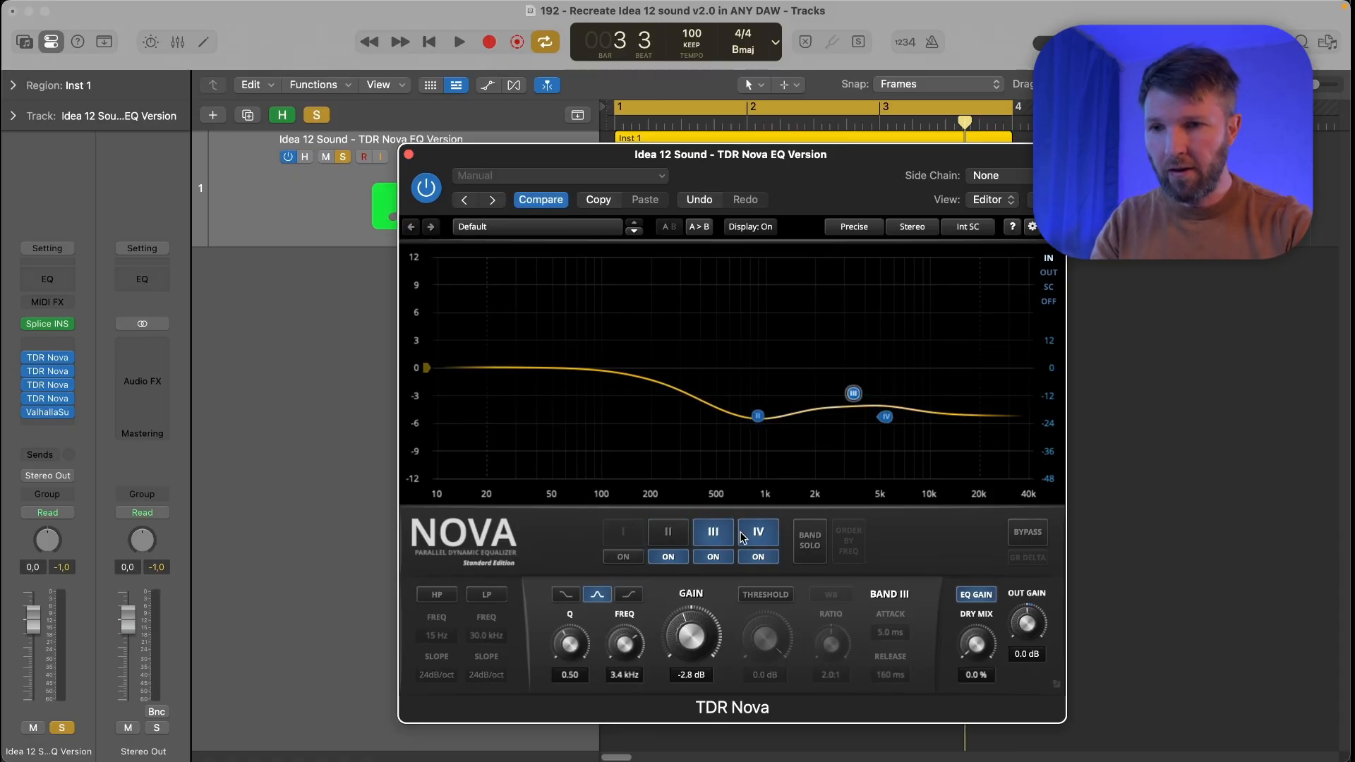
Examine the filter shape, Q, frequency and gain of bands II, III and IV in the third TDR Nova, and close it.
click(668, 535)
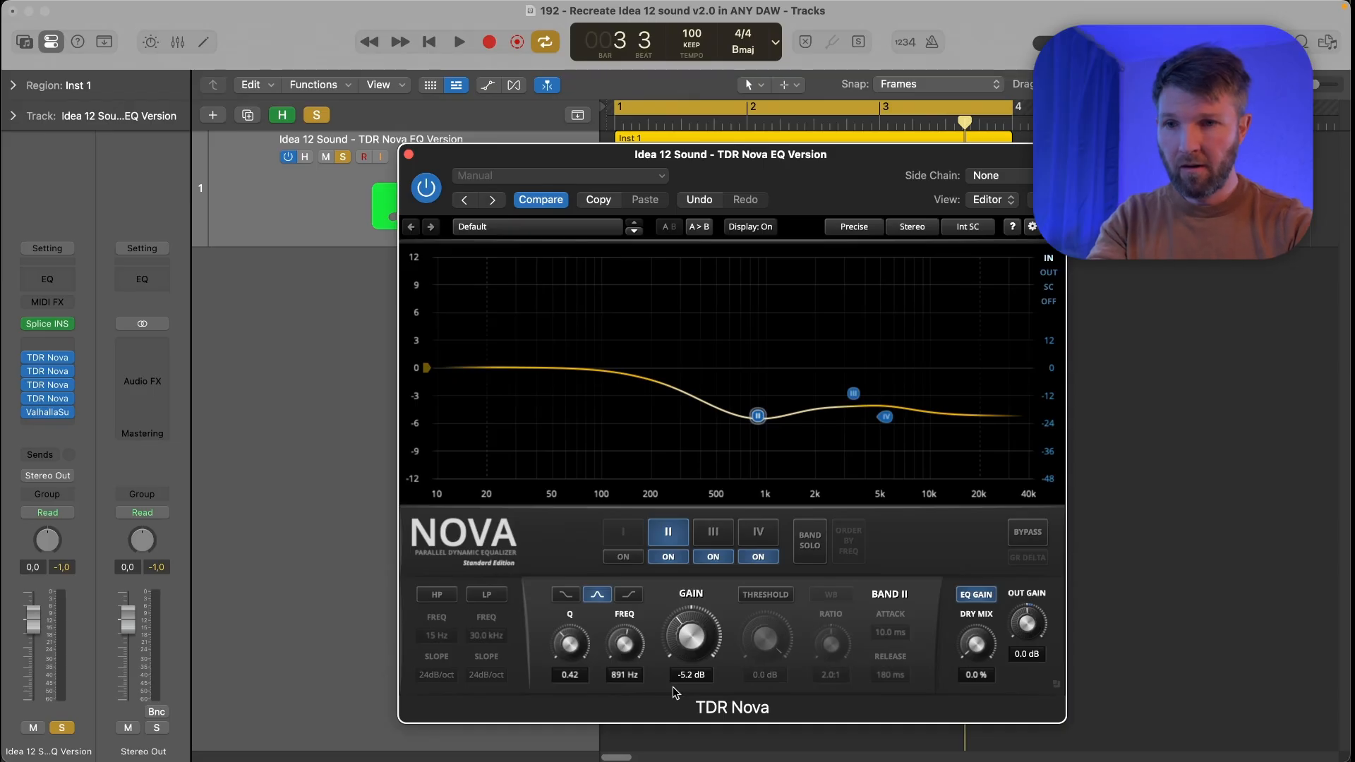
click(713, 534)
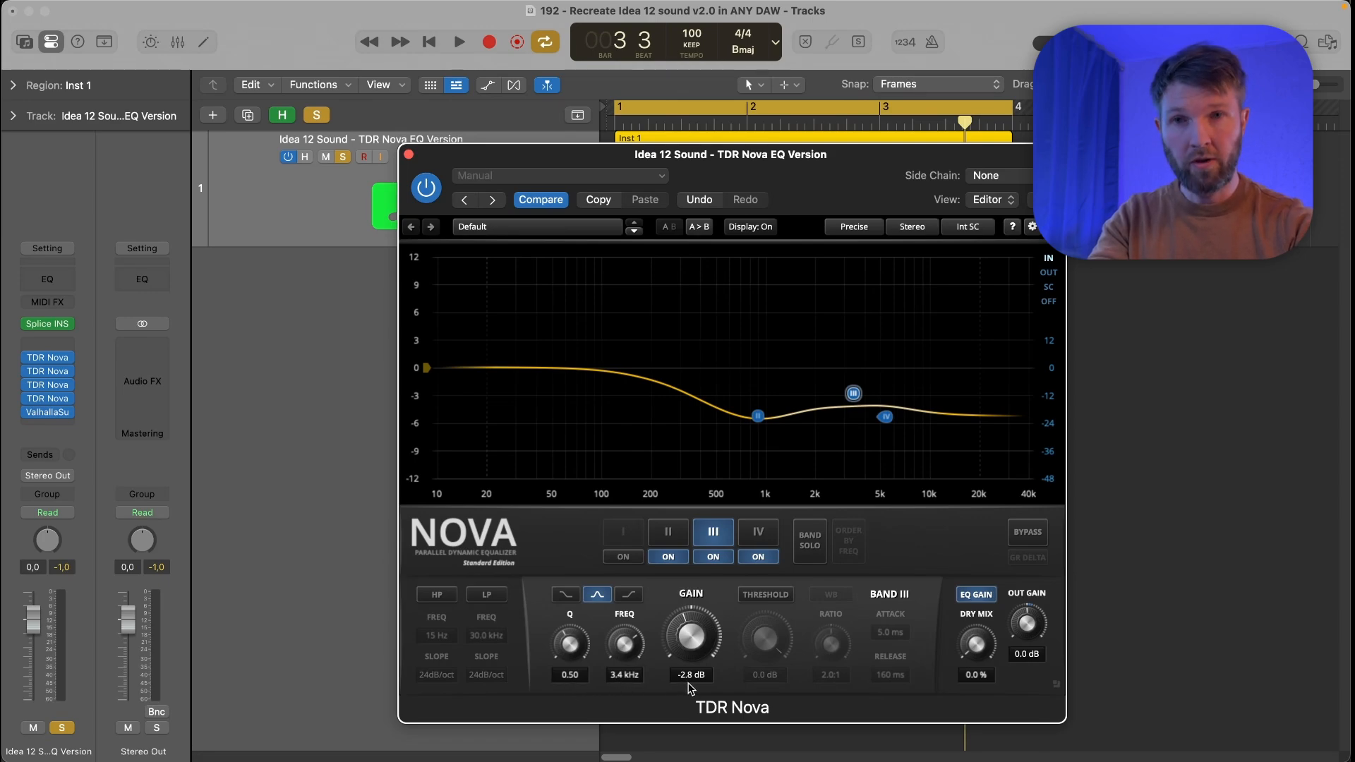
click(755, 538)
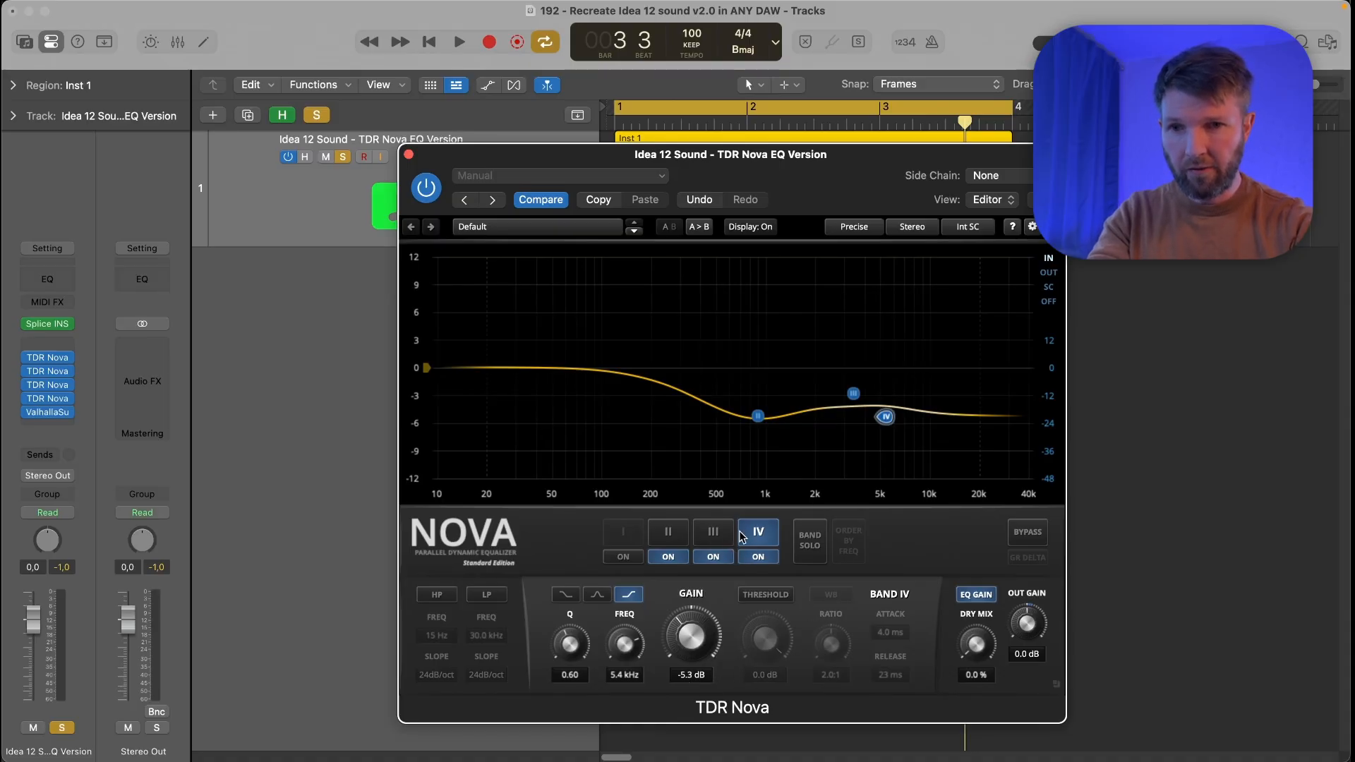
click(409, 154)
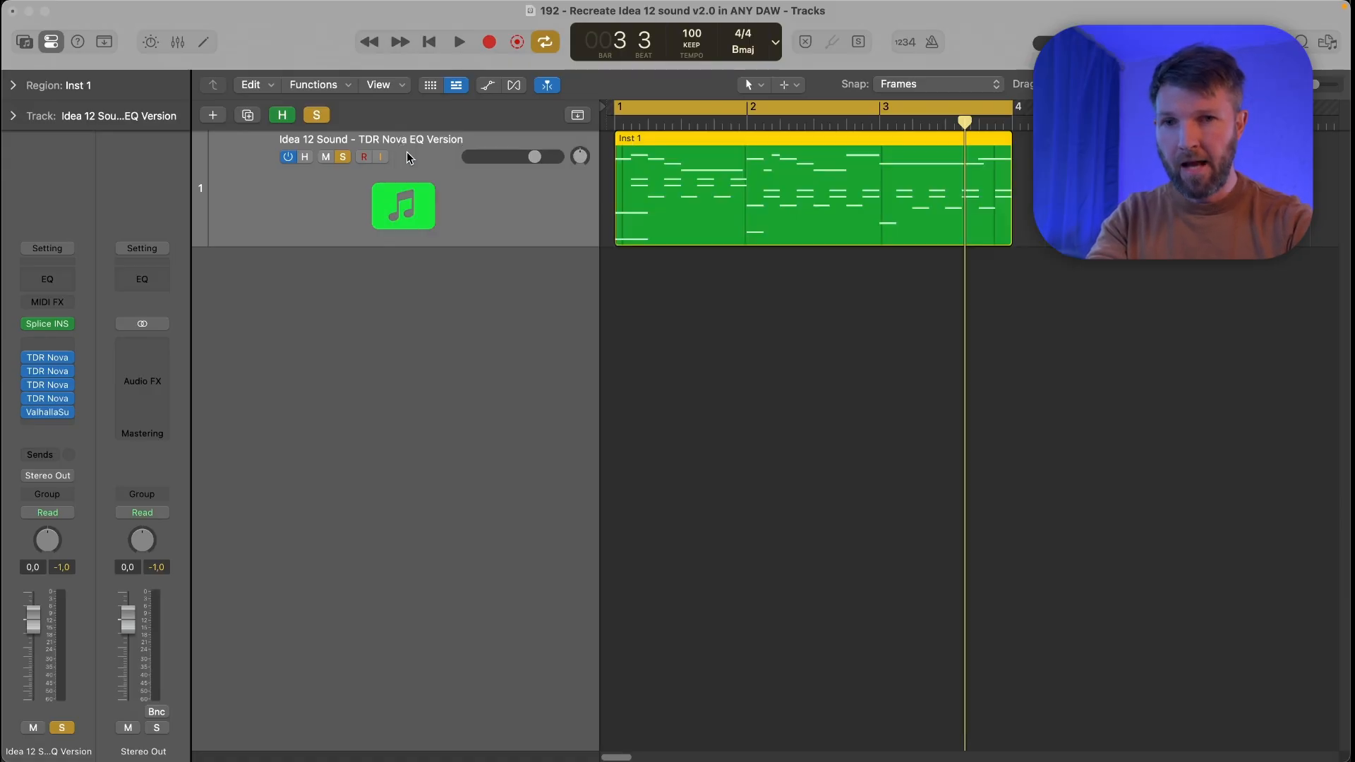
Open the fourth TDR Nova and examine its wideband gain and low-pass settings, toggling the low-pass filter off and on.
click(49, 401)
drag(806, 251, 799, 216)
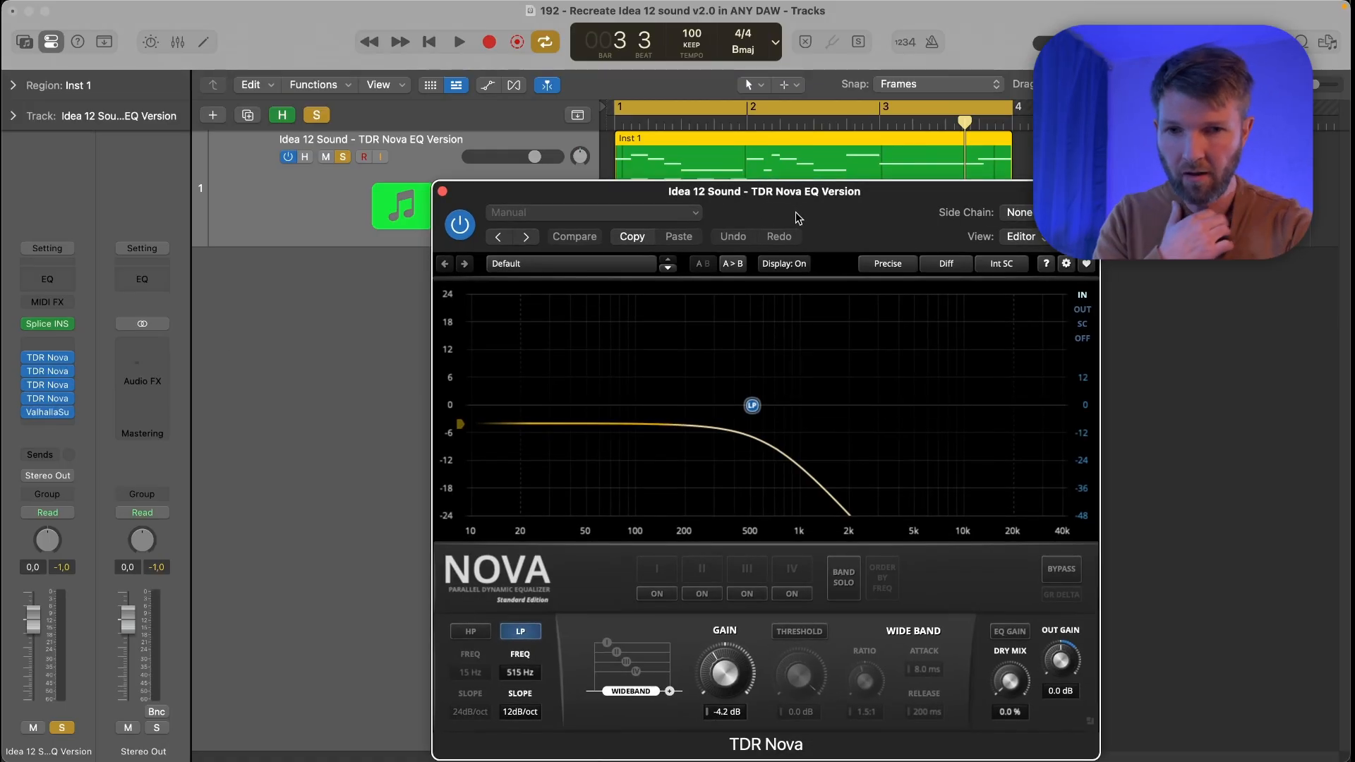
click(520, 632)
click(519, 633)
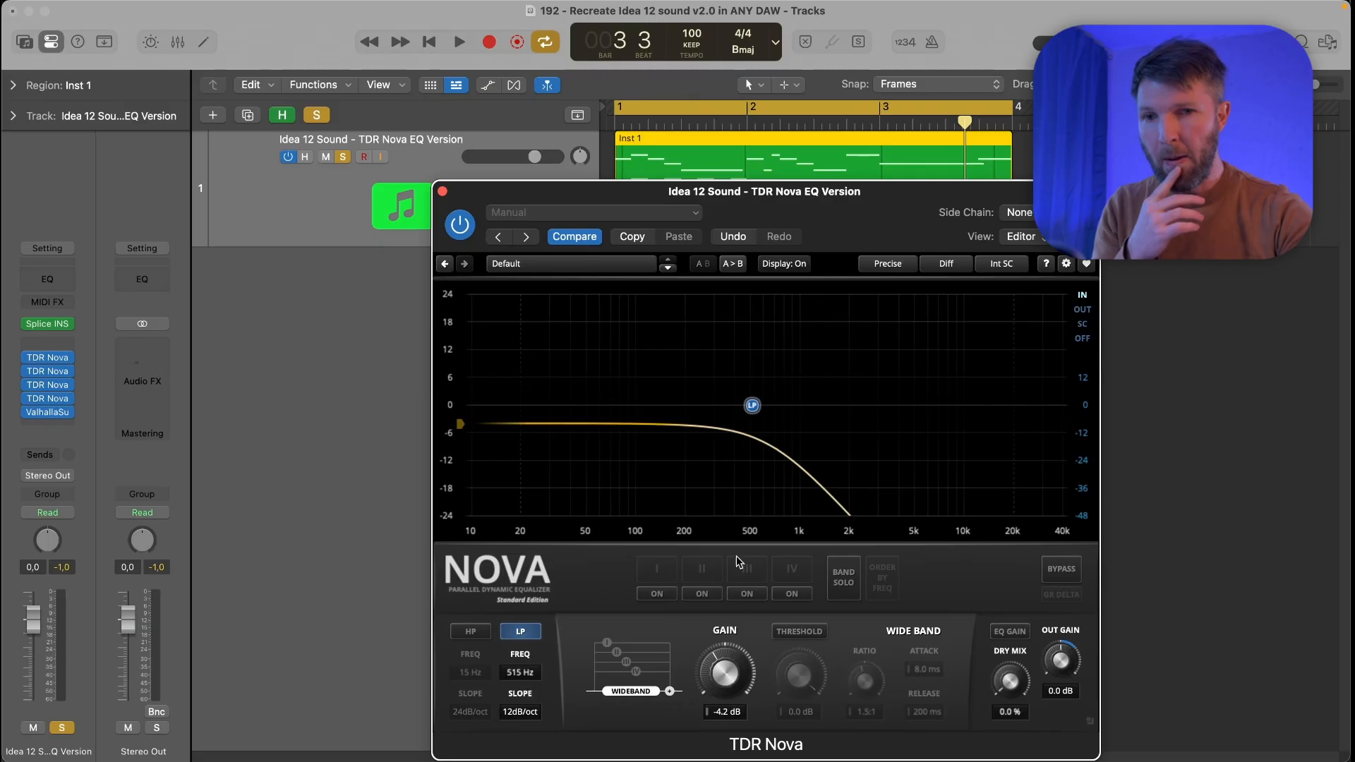
click(949, 264)
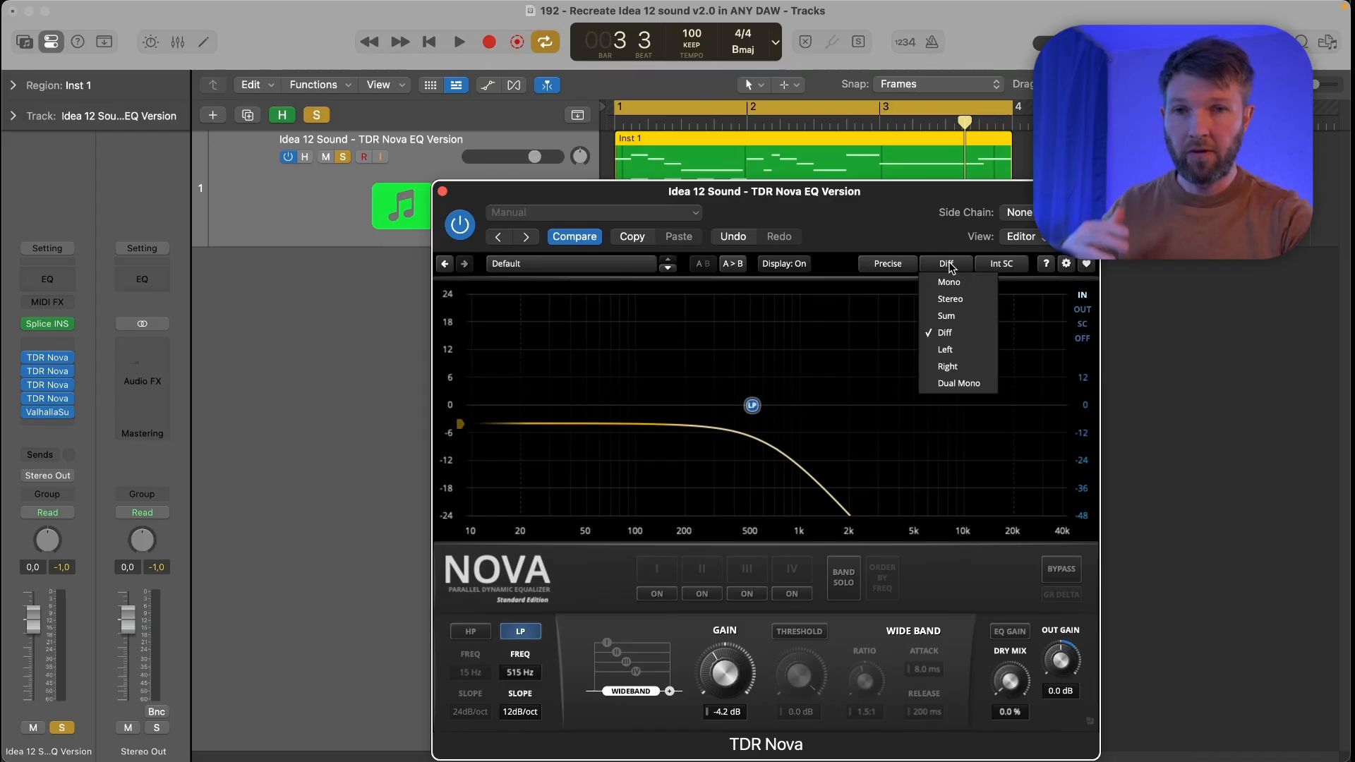
click(47, 385)
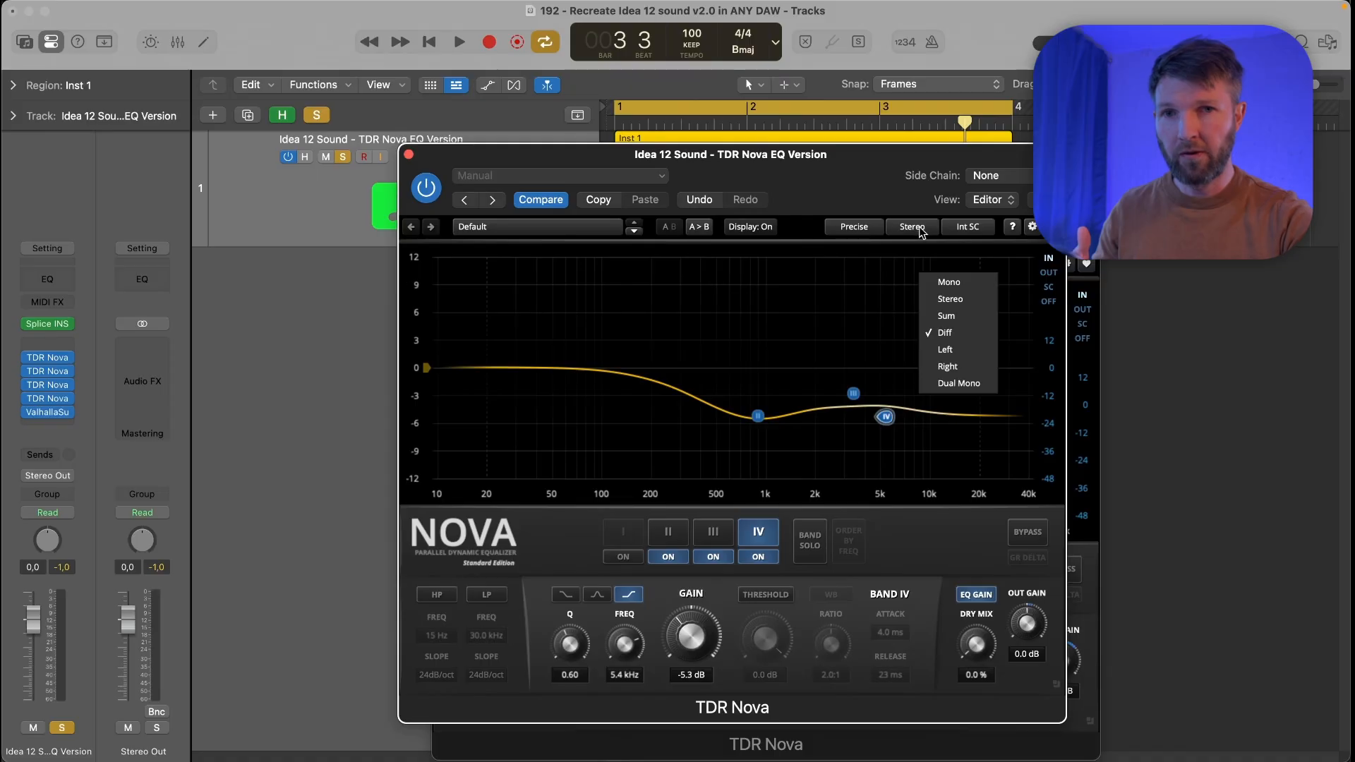
click(407, 154)
click(946, 263)
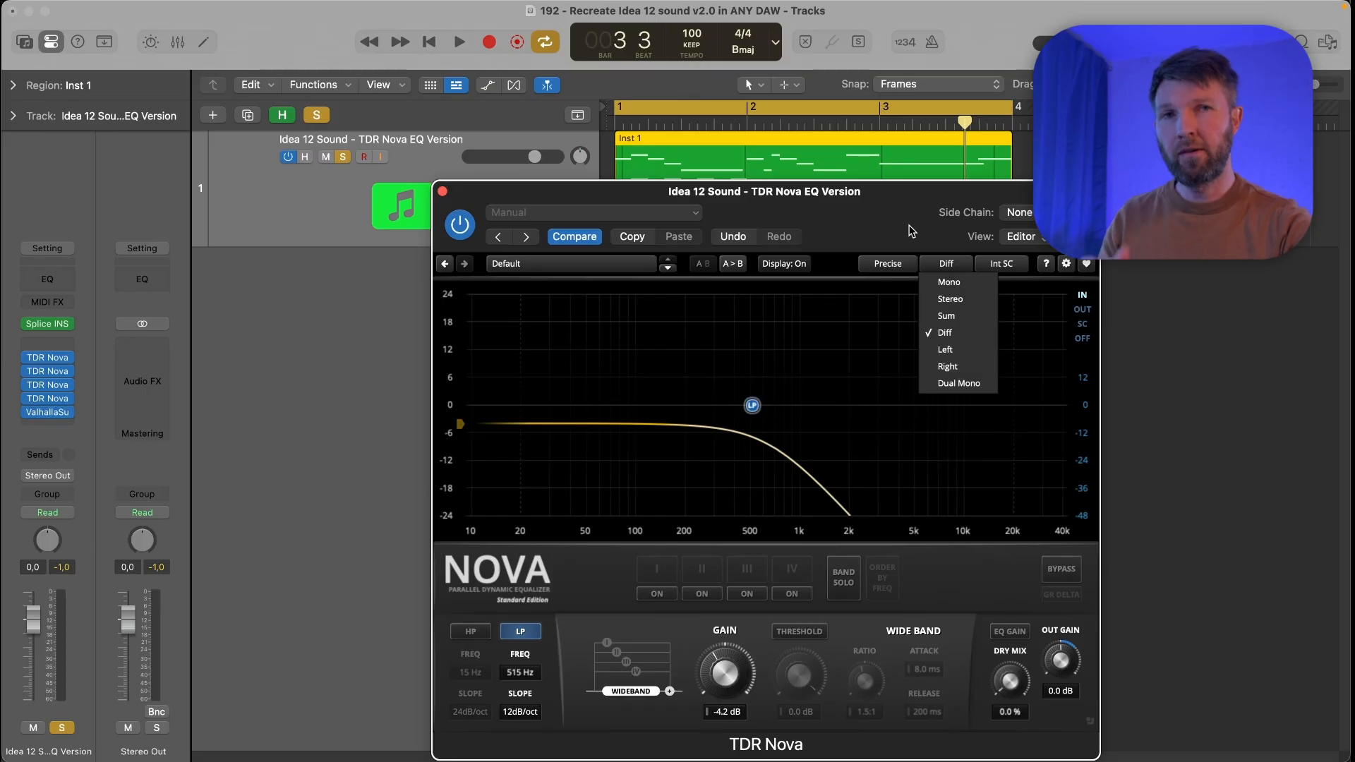
click(942, 265)
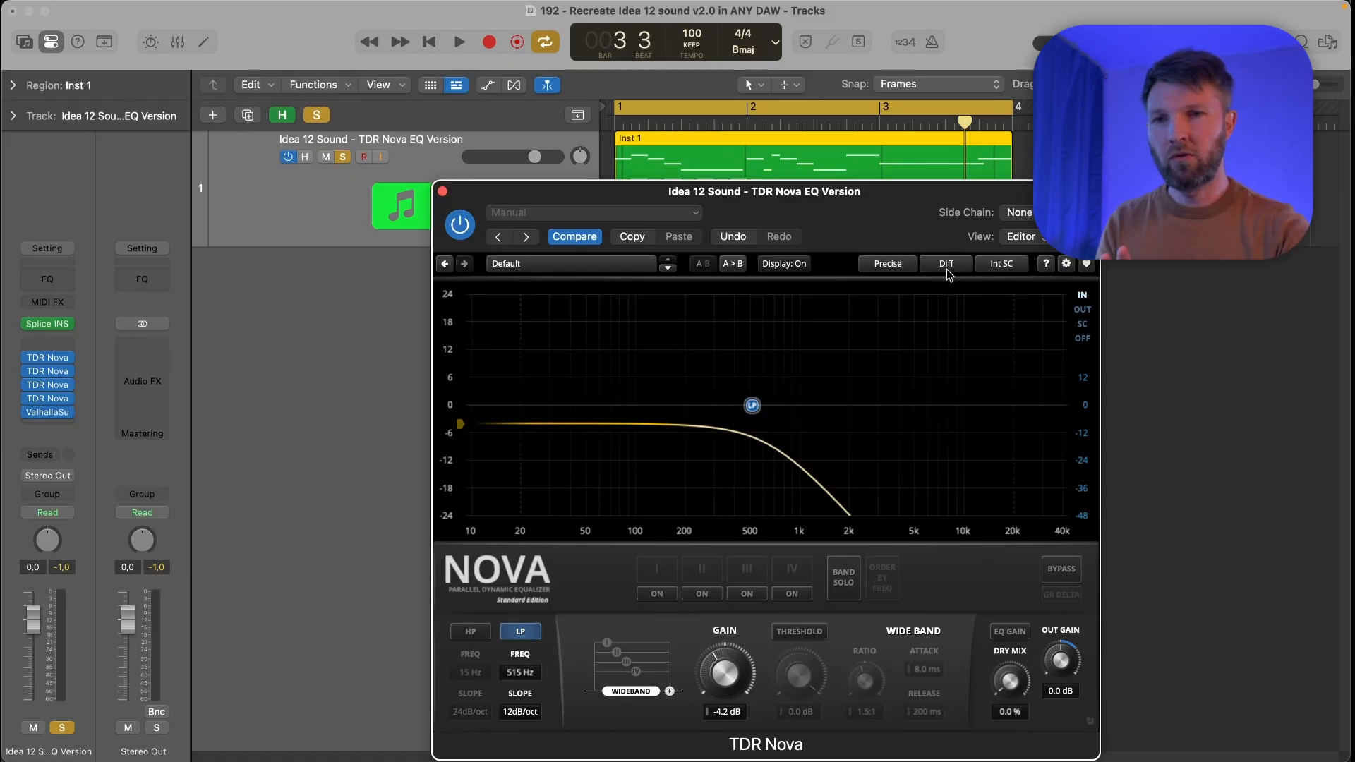
Reposition the fourth TDR Nova window and toggle its low-pass filter to review the effect on the curve.
drag(888, 220, 880, 193)
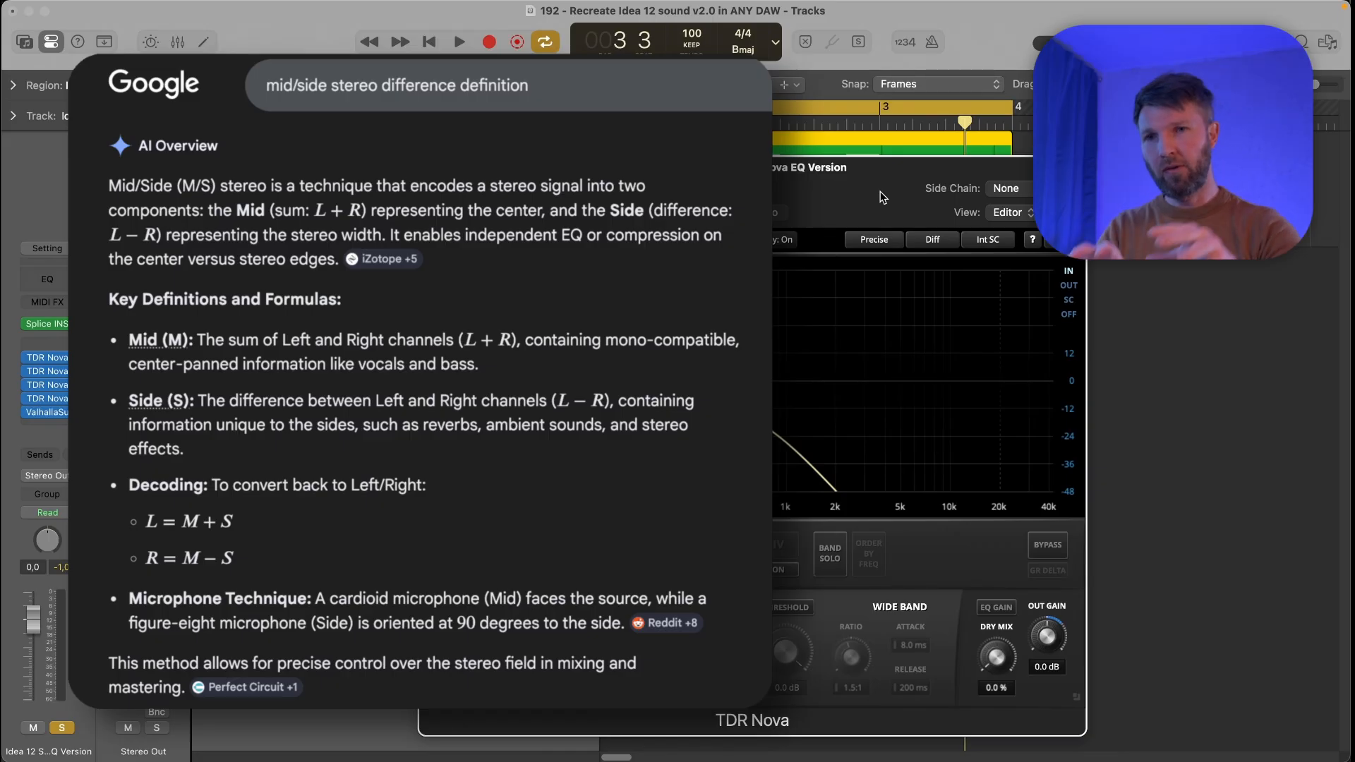
drag(866, 198, 846, 186)
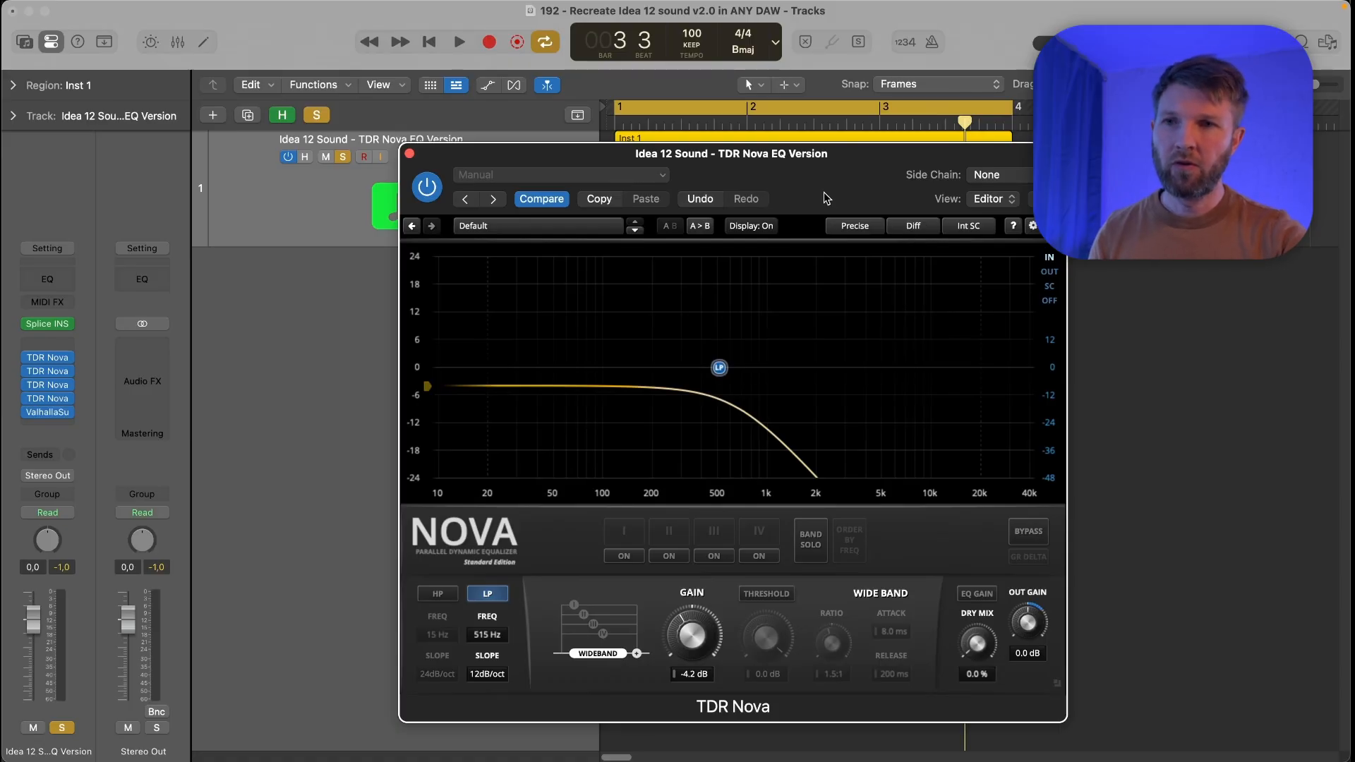
drag(829, 198, 835, 207)
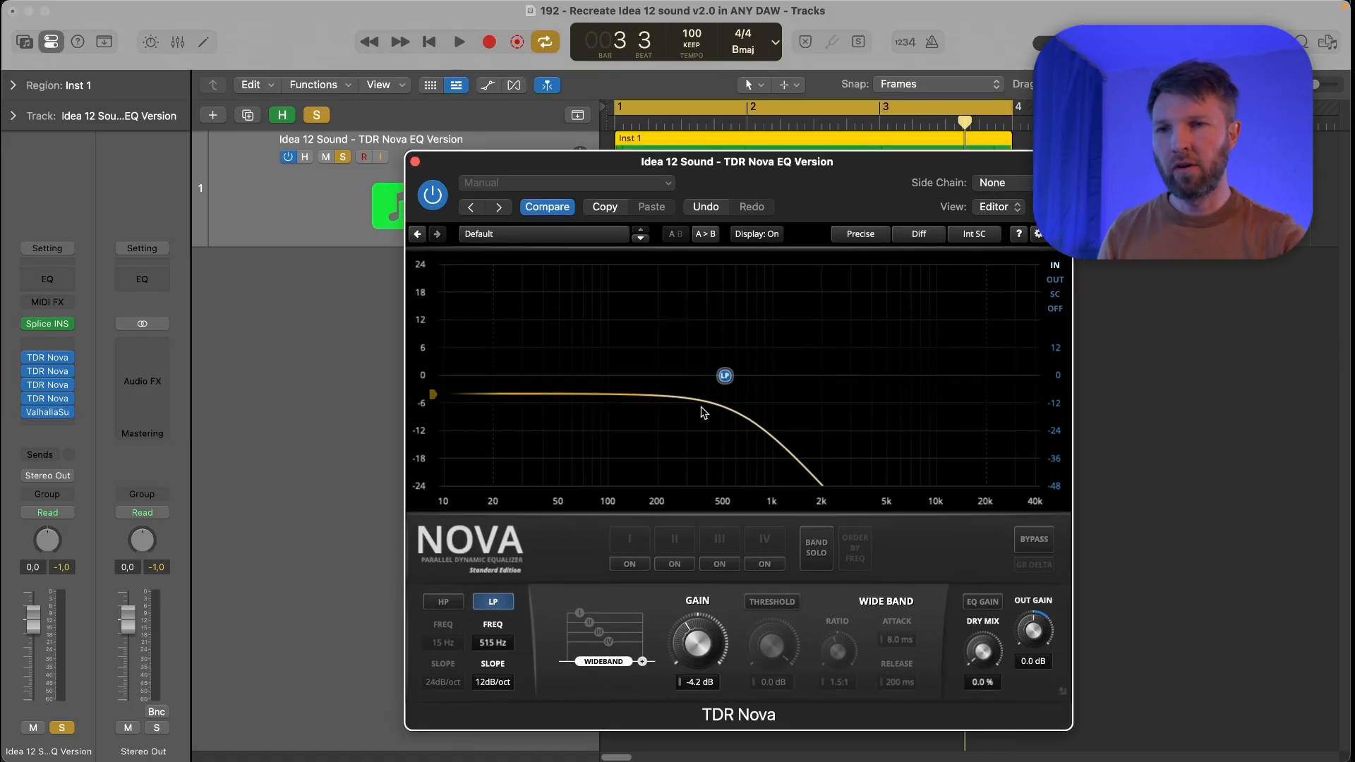
click(497, 604)
click(498, 605)
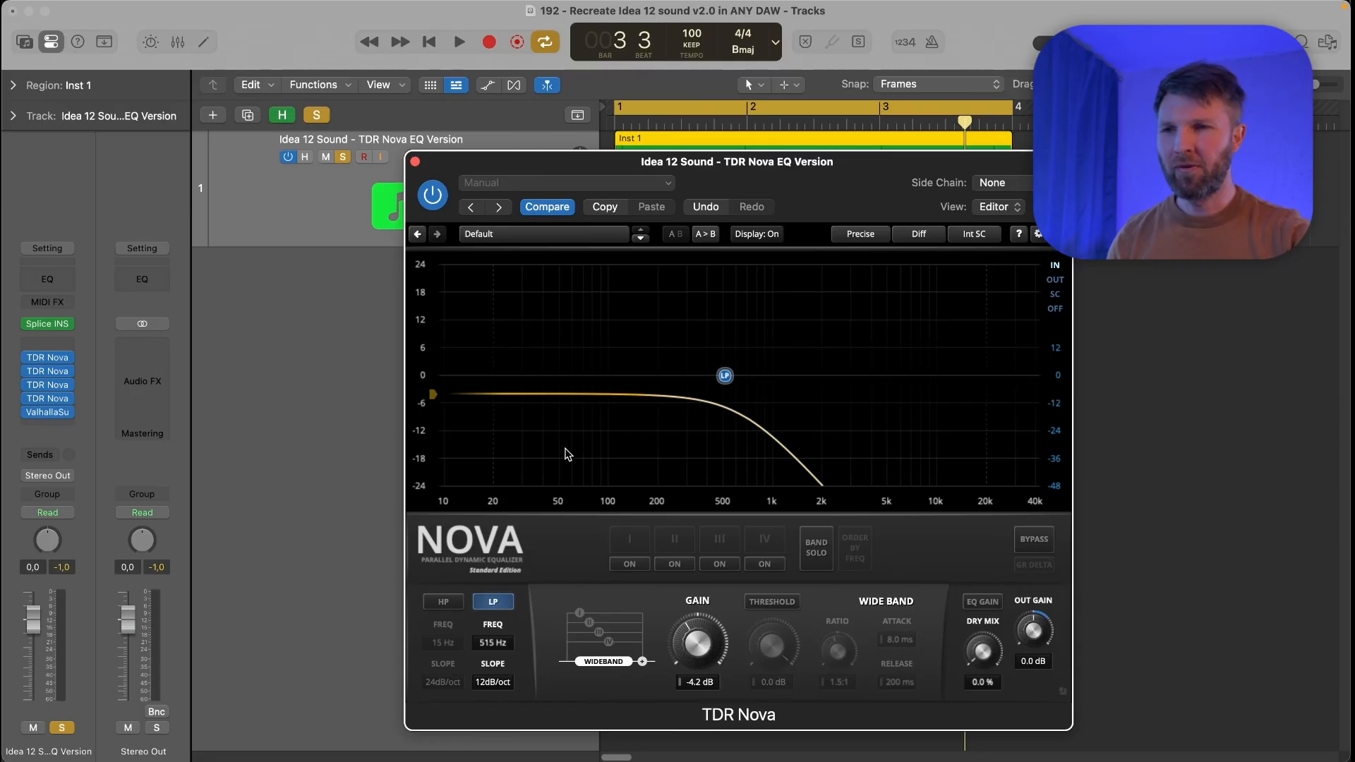
drag(709, 158, 708, 159)
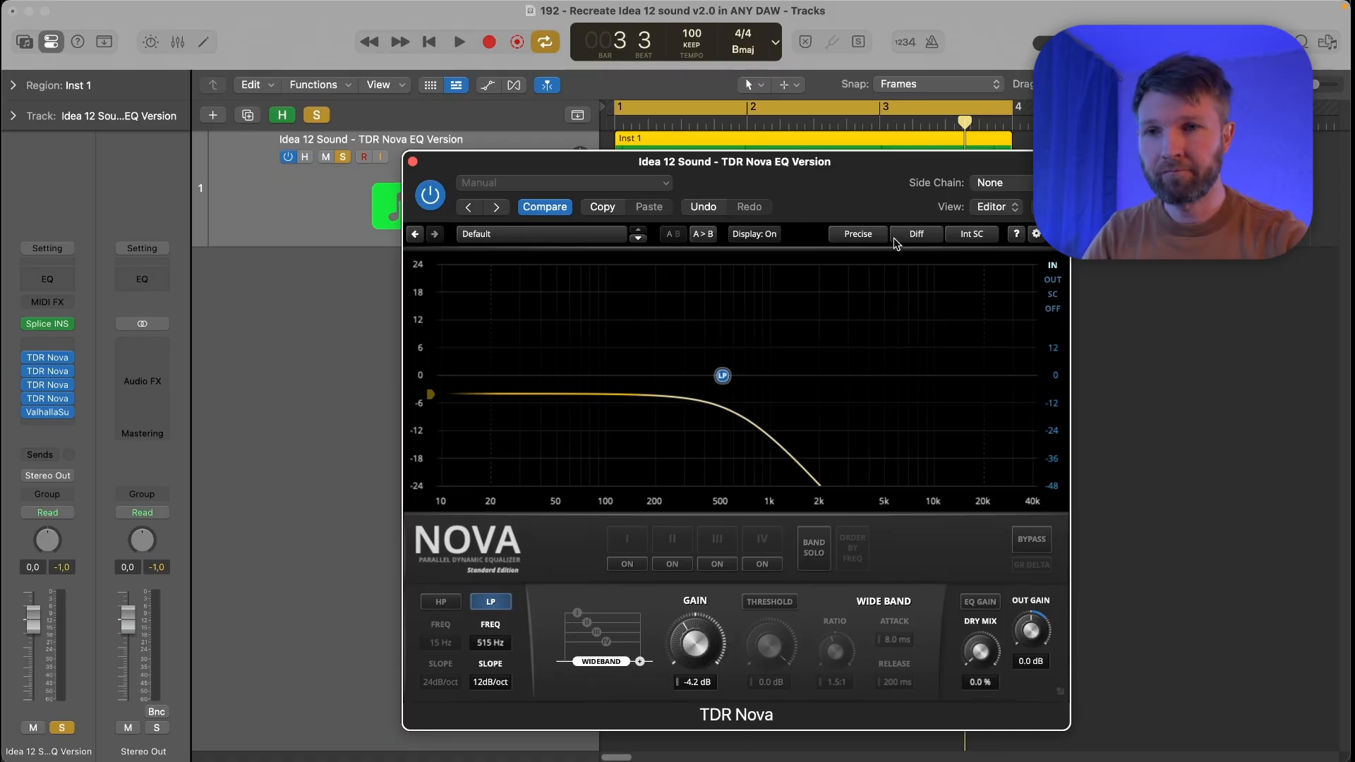
click(916, 239)
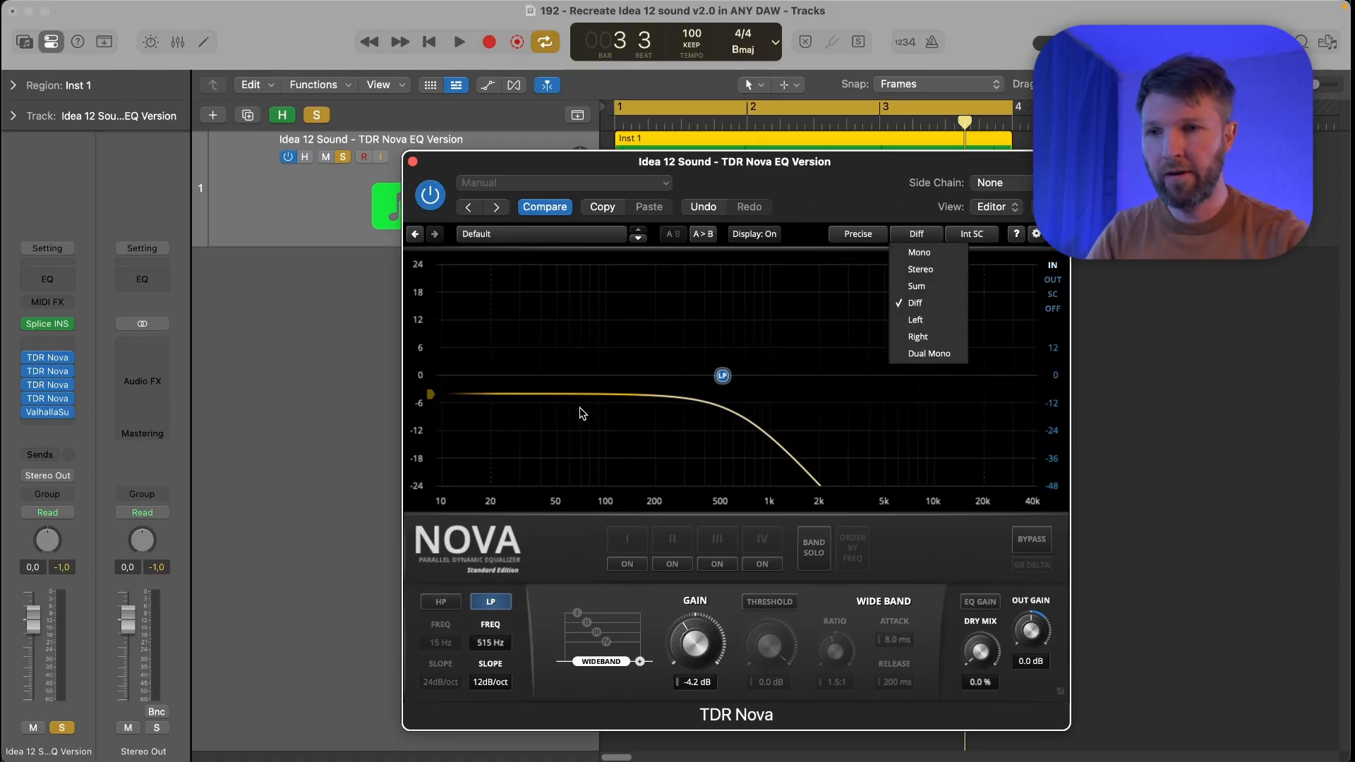
click(555, 573)
click(491, 605)
click(492, 609)
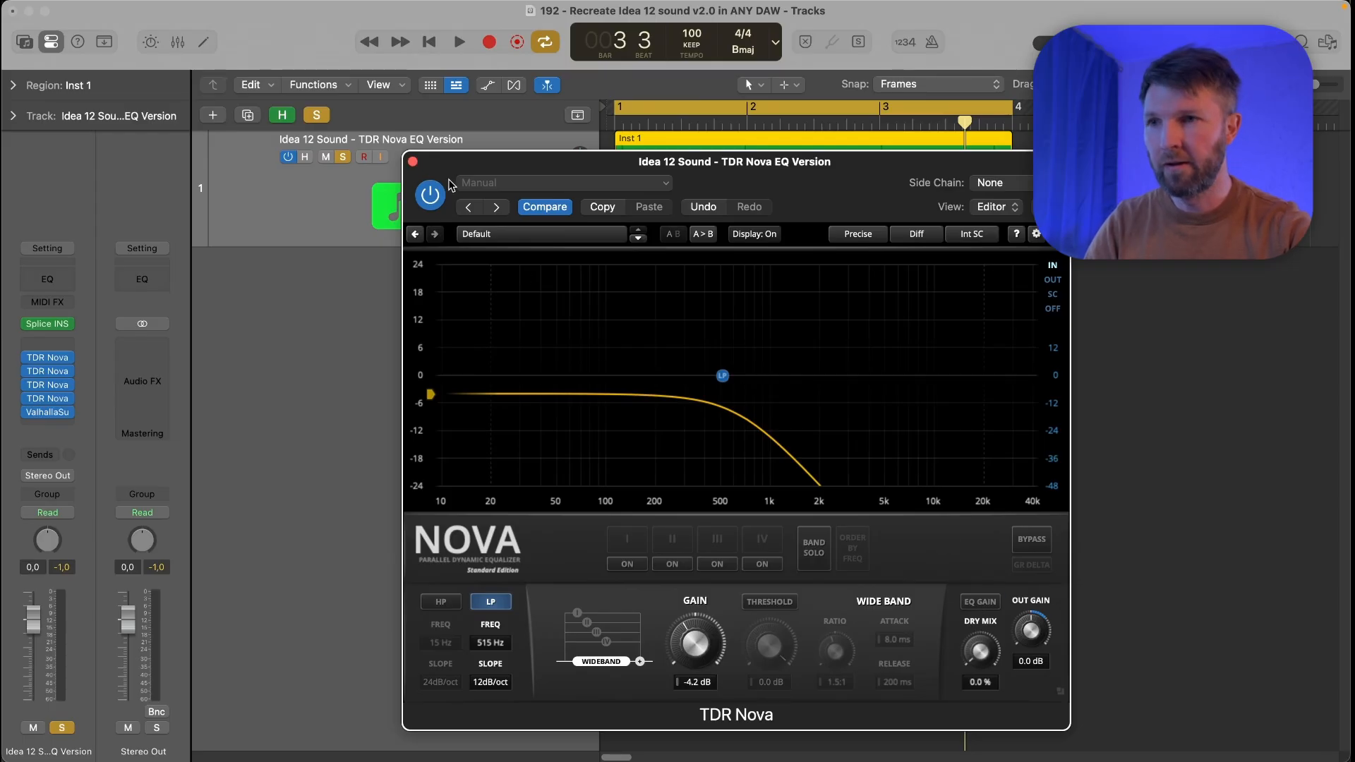
click(414, 162)
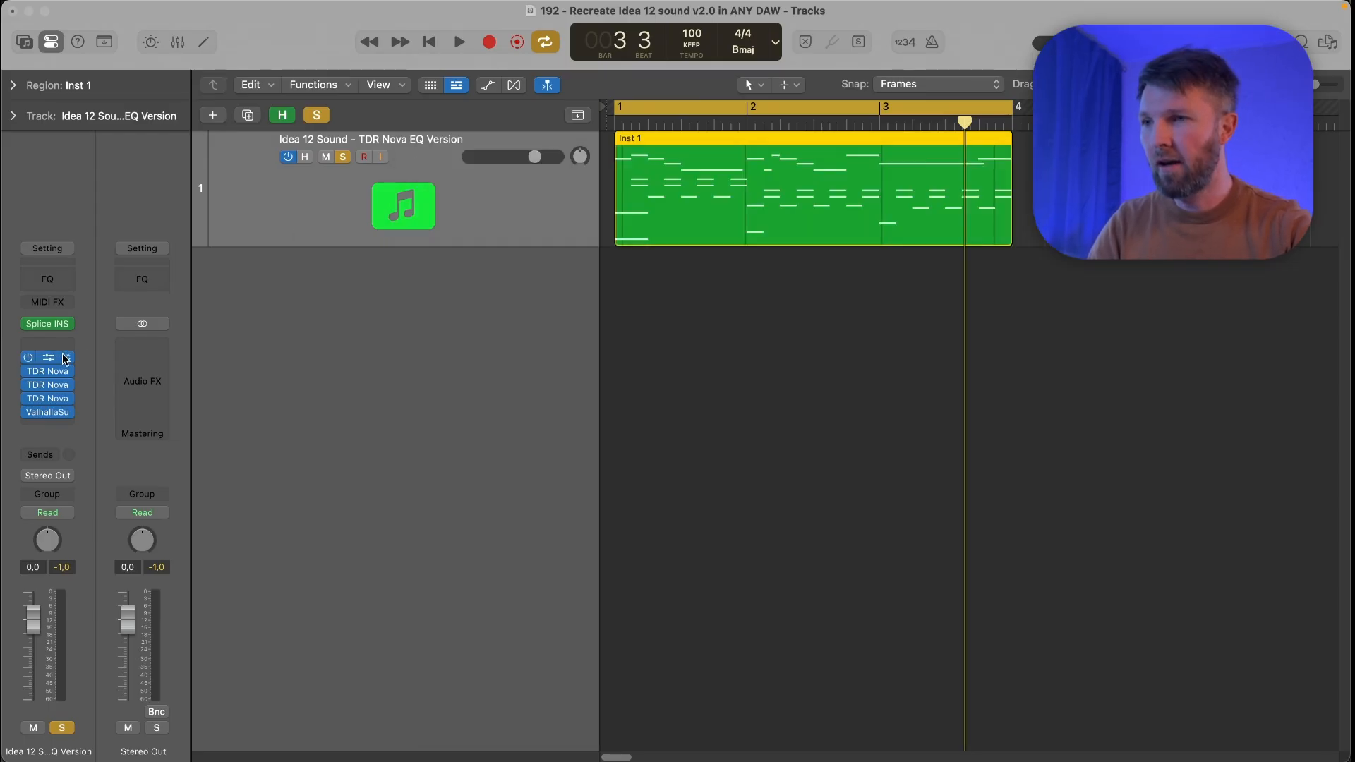
Open ValhallaSupermassive and examine its mix, width, delay, warp, feedback, density, modulation, EQ and mode settings.
mouse_move(64, 403)
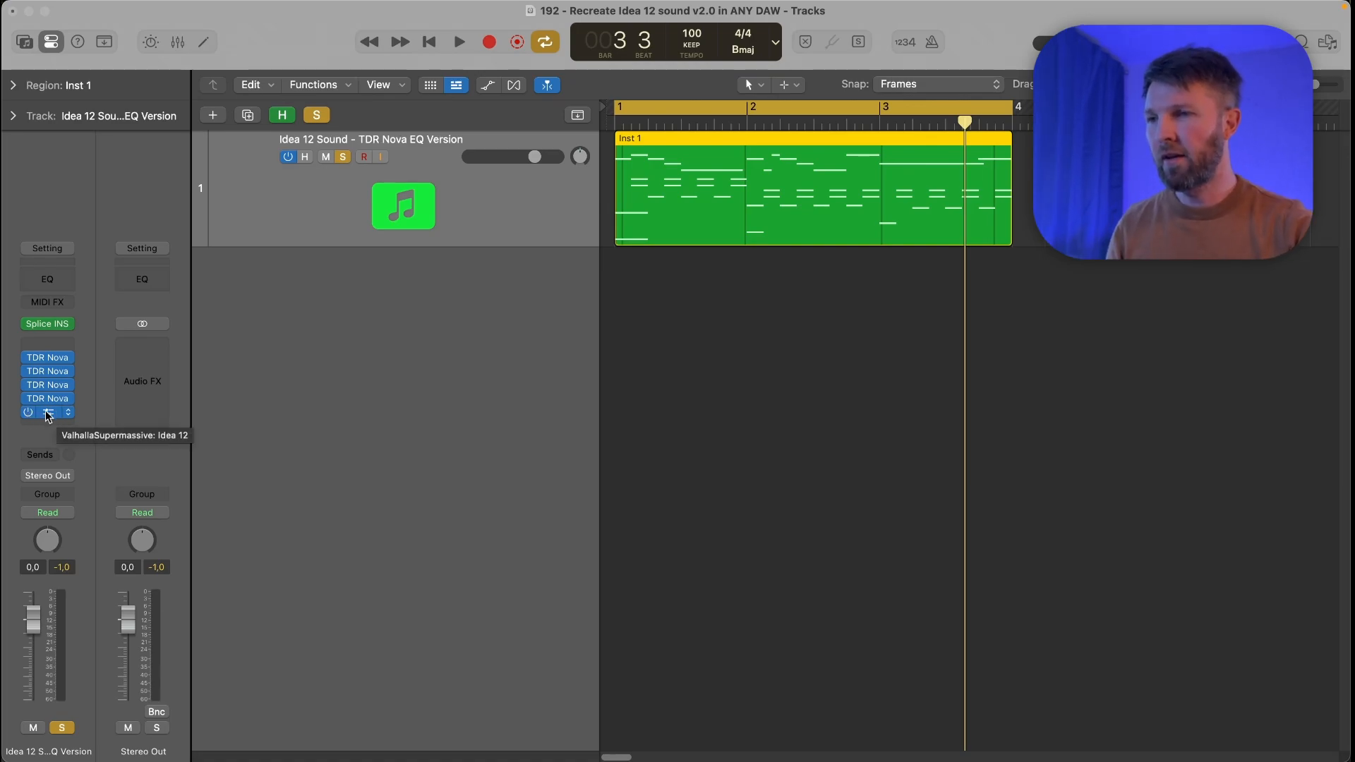
click(48, 413)
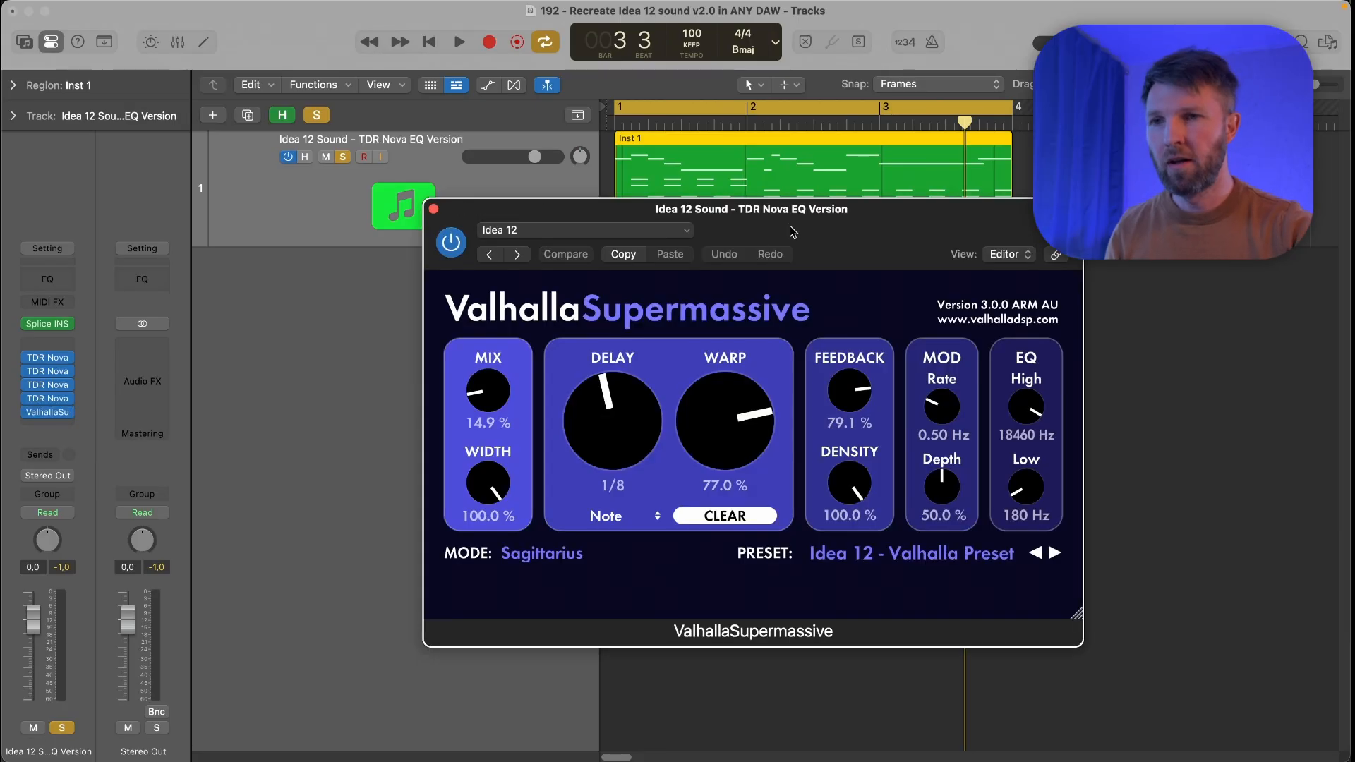
drag(800, 227, 737, 246)
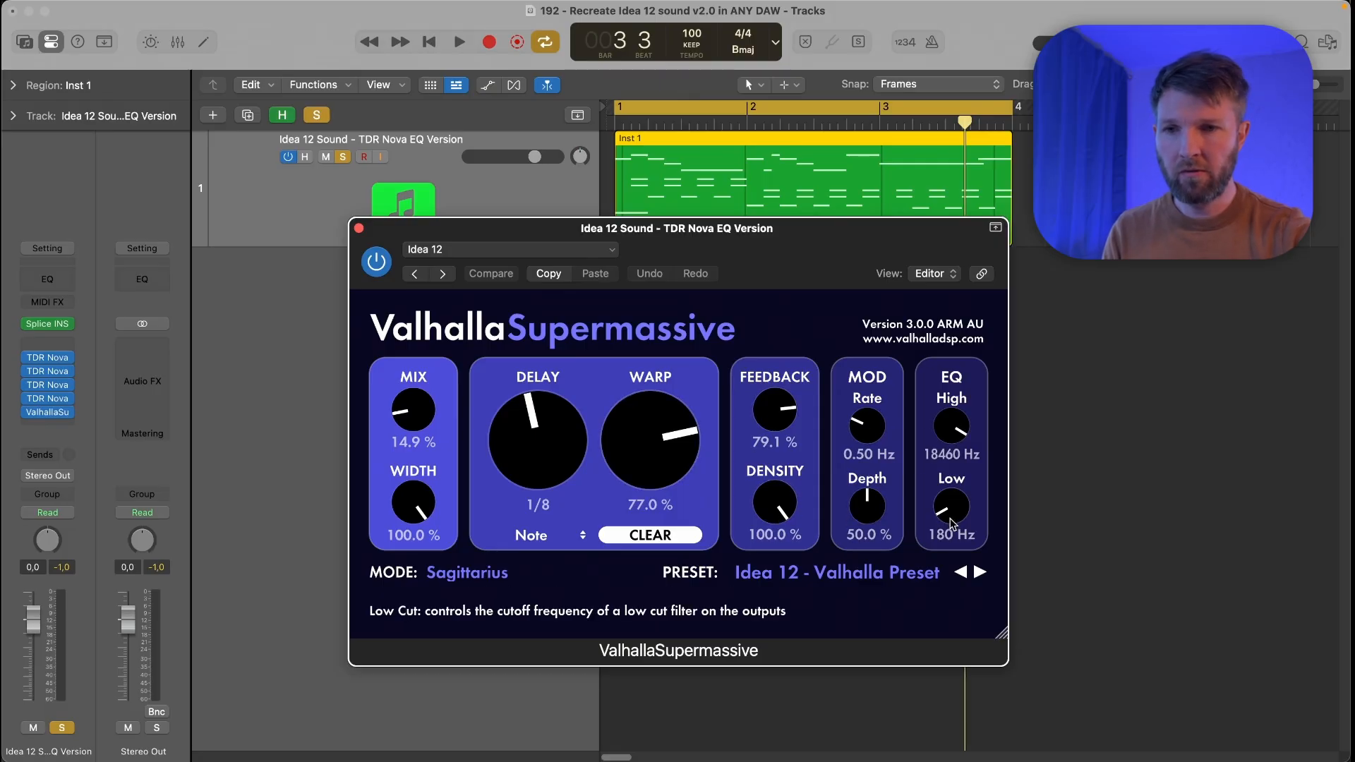
drag(851, 229, 808, 281)
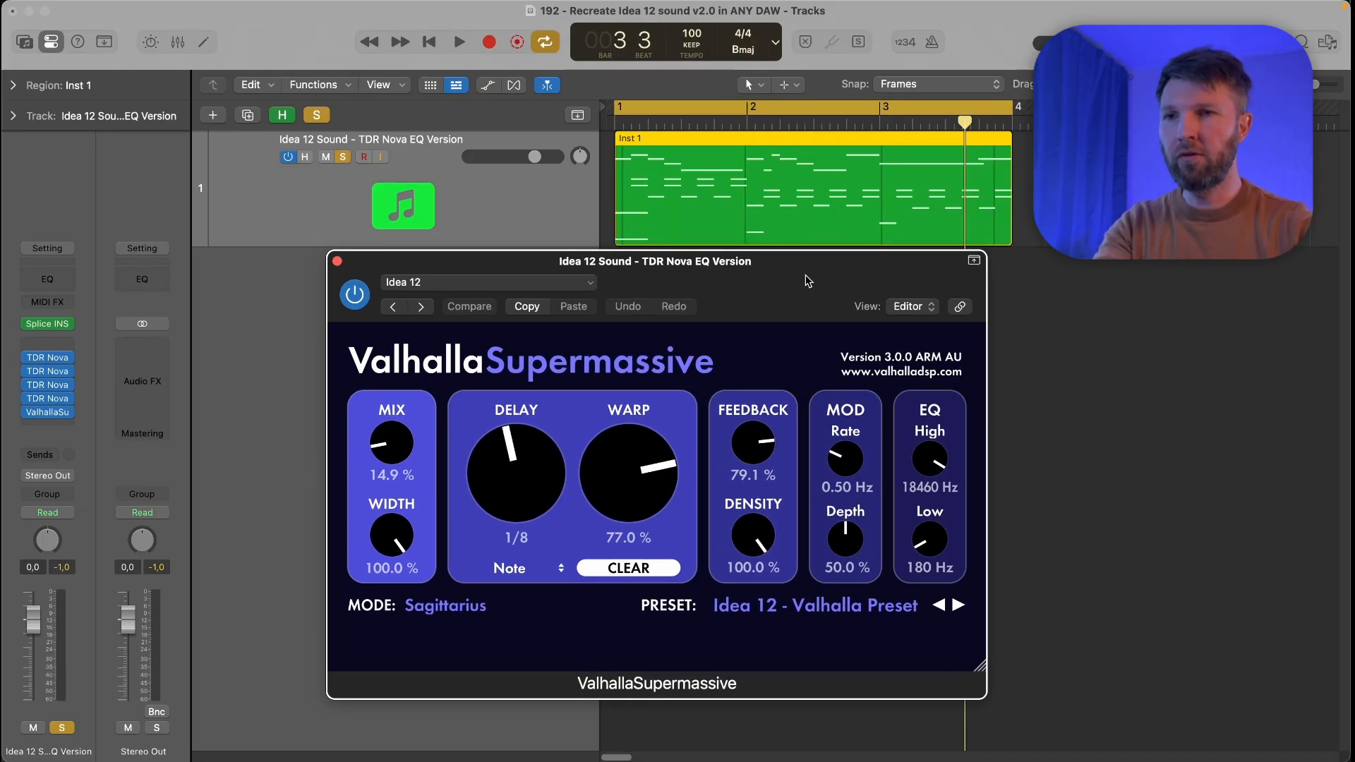
Play the looped region to hear the full effect chain, stop playback and close ValhallaSupermassive.
key(space)
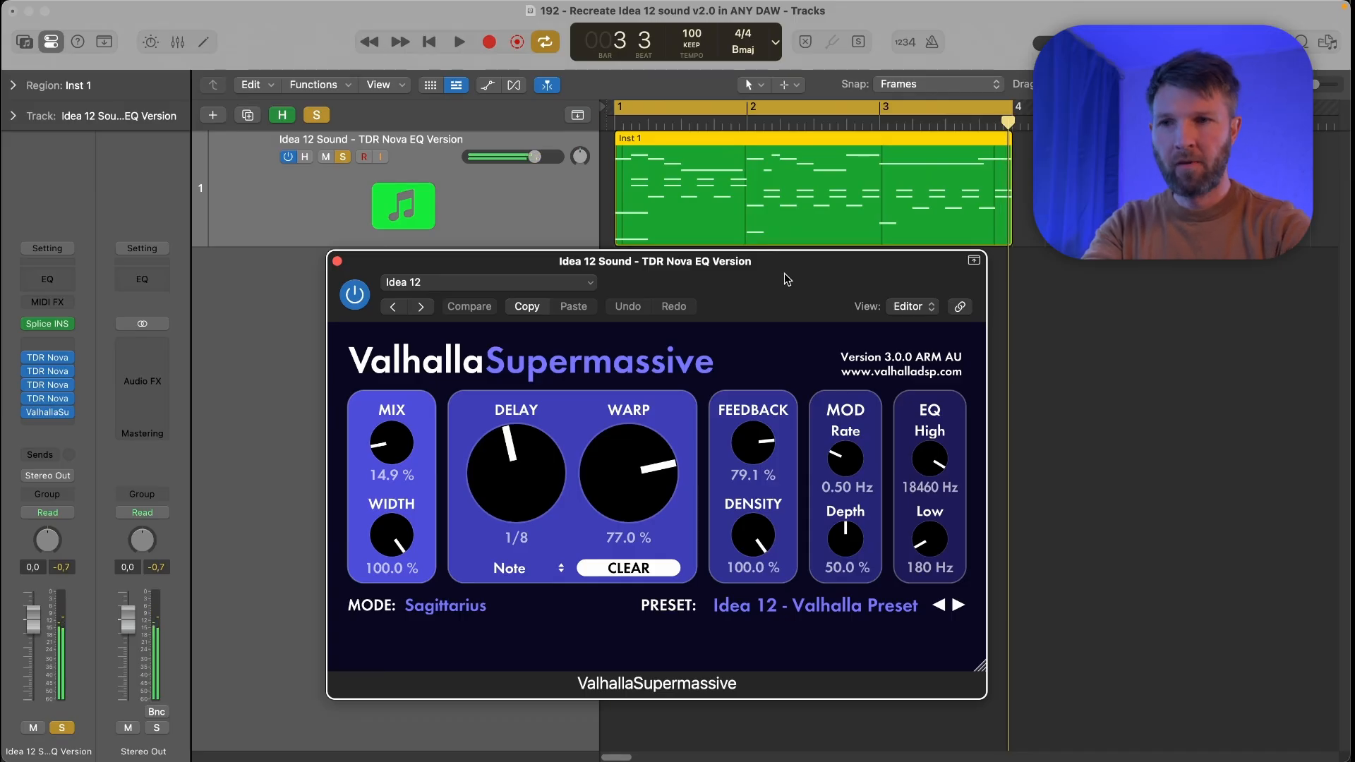
key(space)
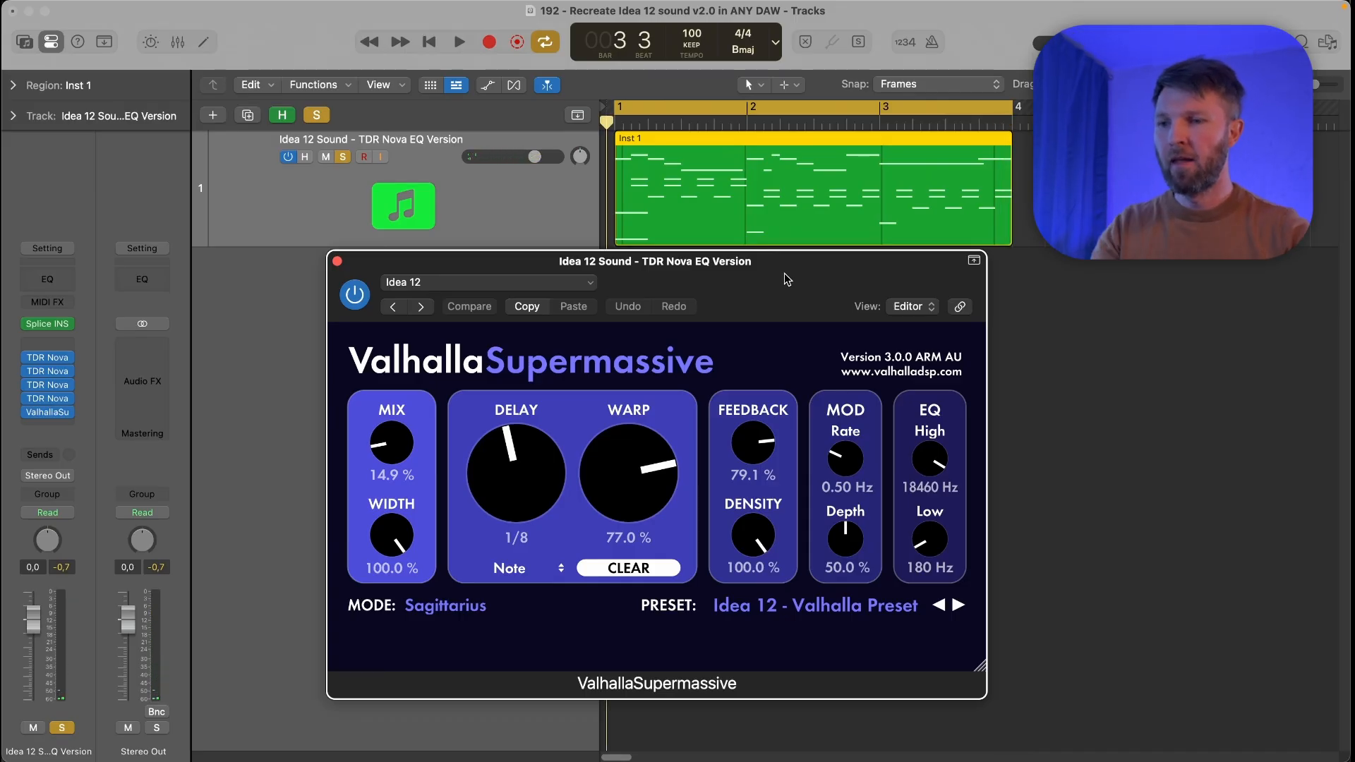
click(337, 262)
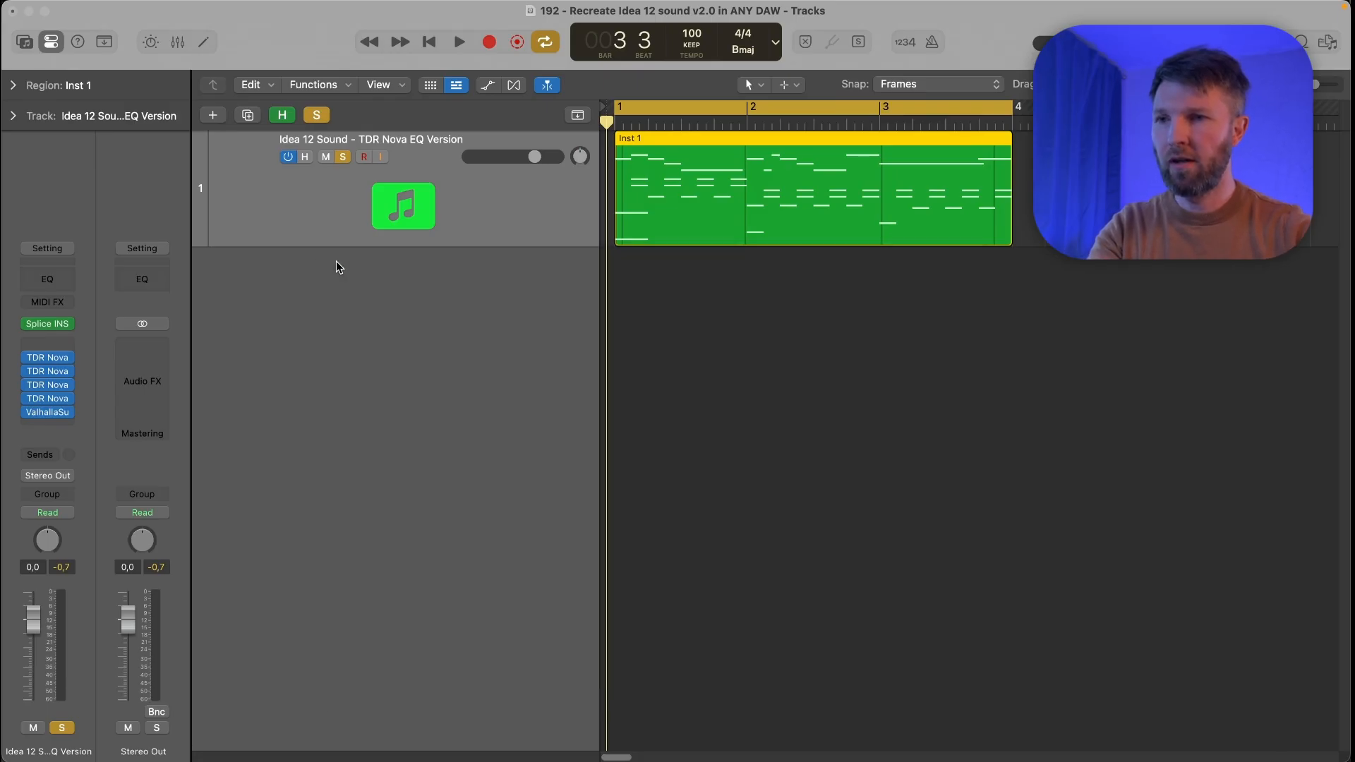
Switch to the web browser's store page and look through the Idea 12 Piano Sound Templates for the different DAWs.
key(super+Tab)
key(super+Tab)
key(super+Tab)
key(super+Tab)
key(super+Tab)
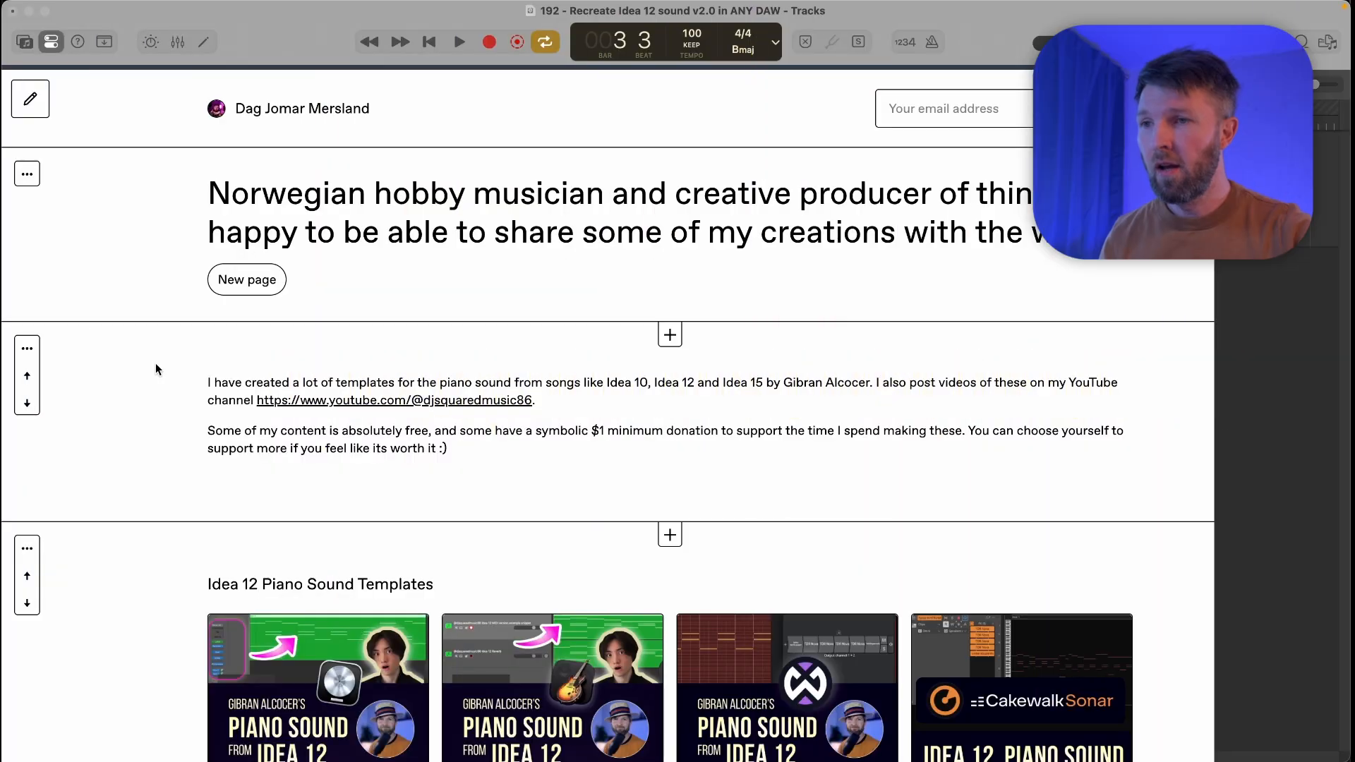
scroll(157, 366, down, 5)
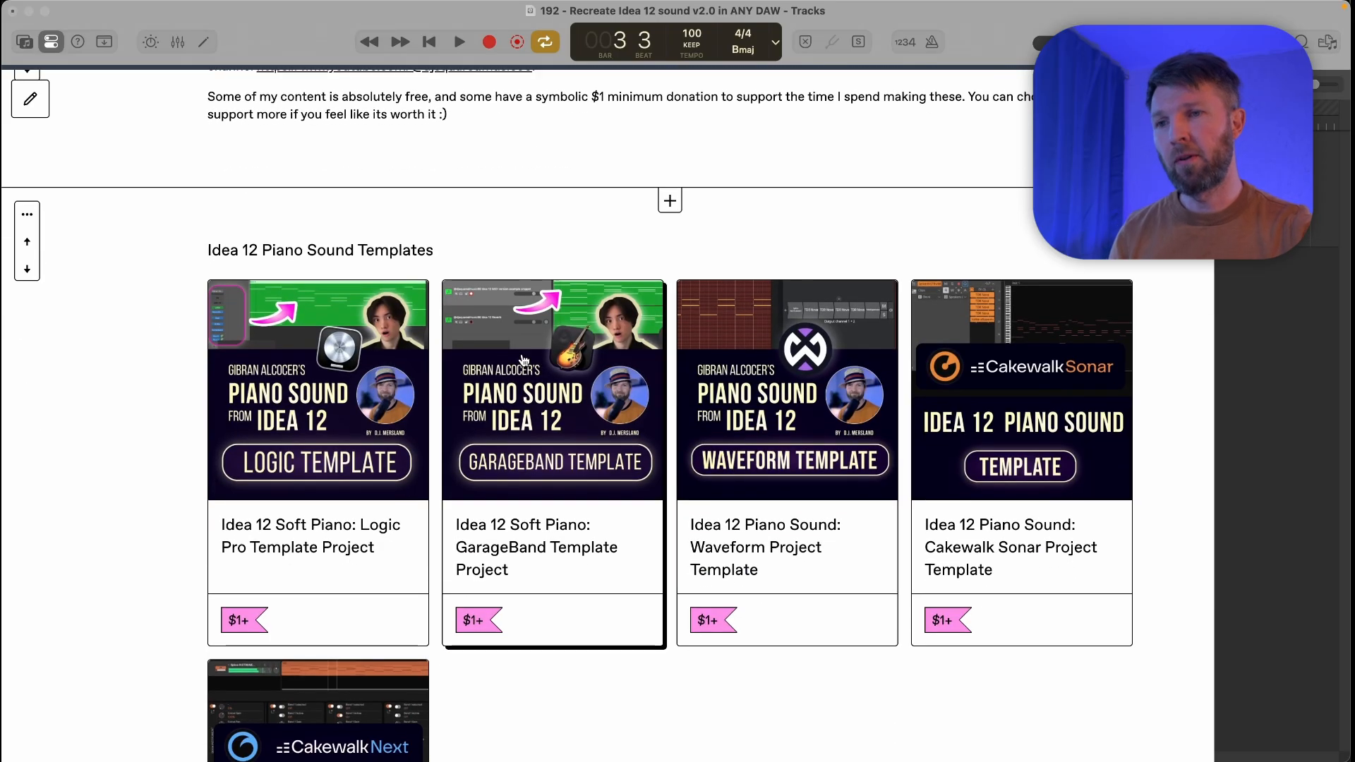
scroll(550, 396, down, 3)
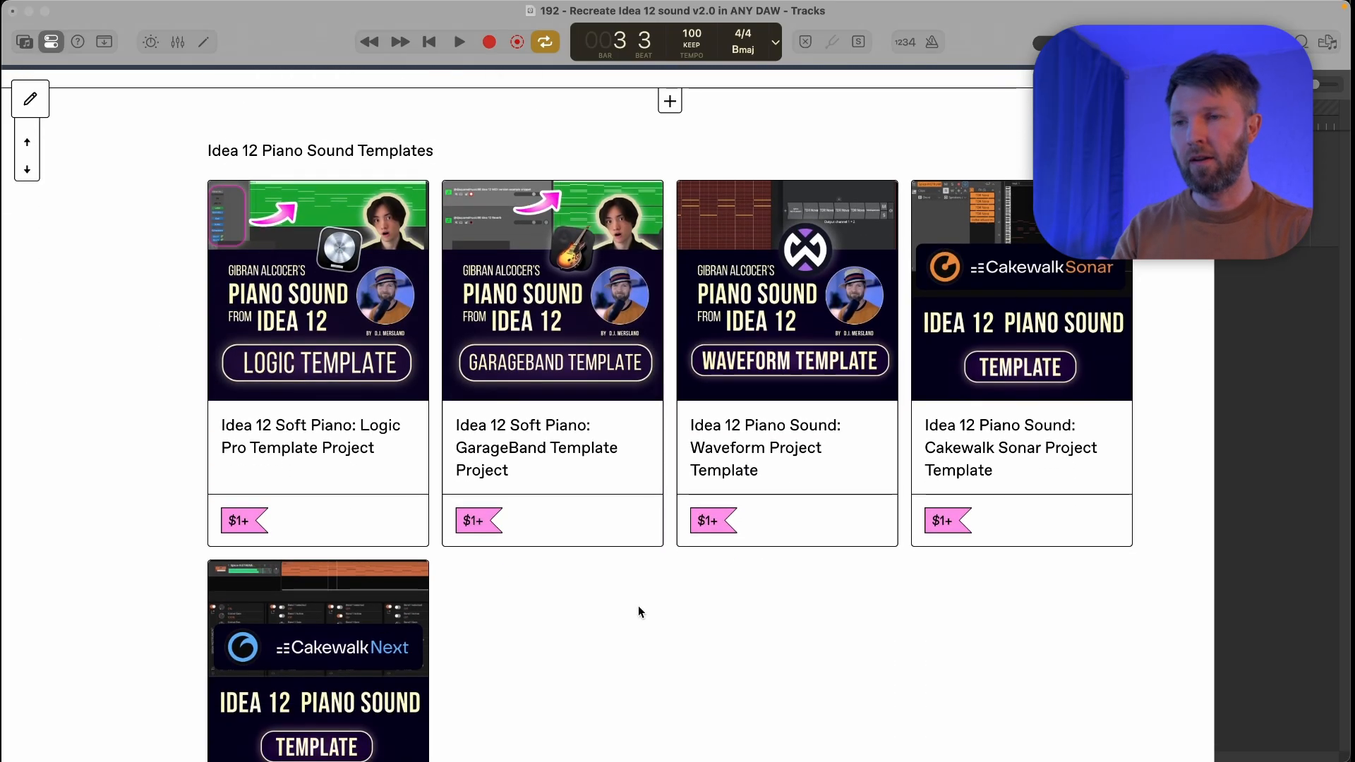
scroll(638, 611, down, 1)
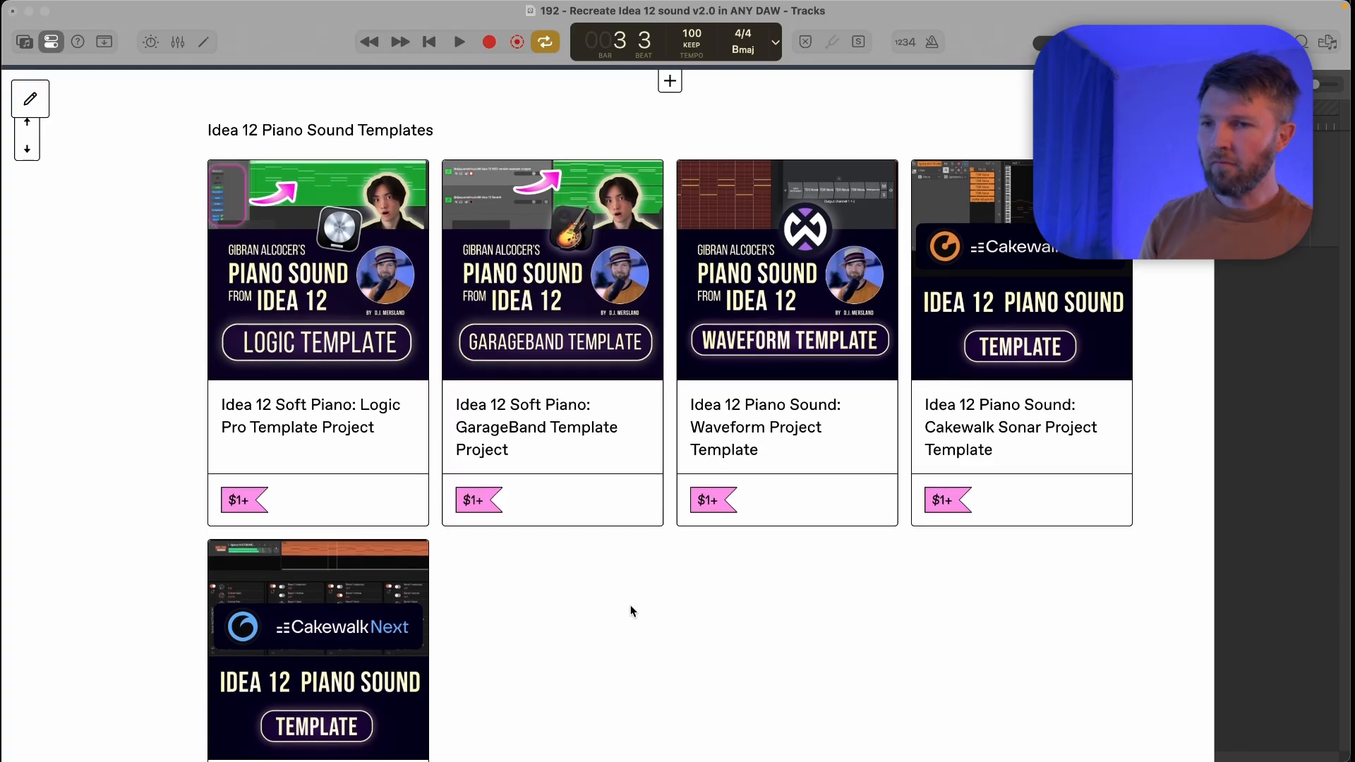
scroll(630, 612, down, 2)
scroll(629, 611, up, 1)
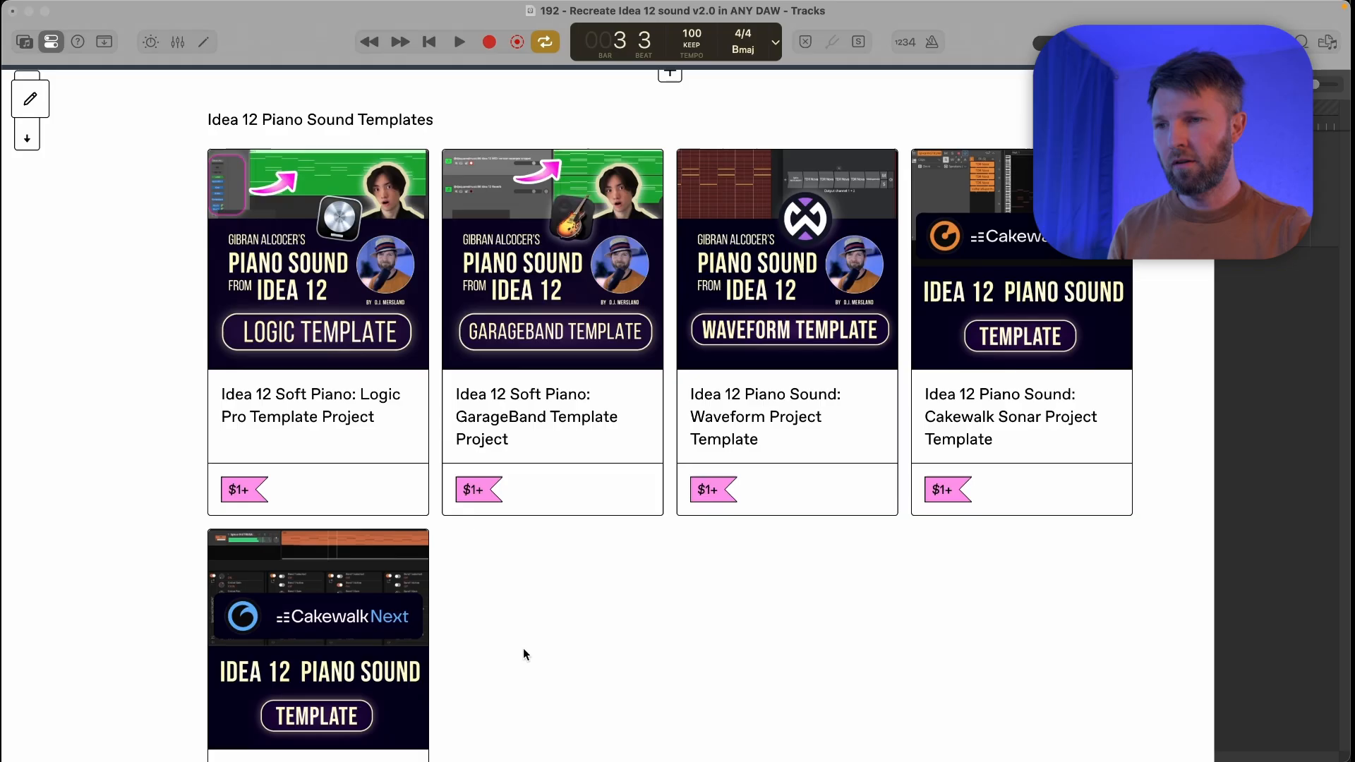
scroll(523, 648, down, 2)
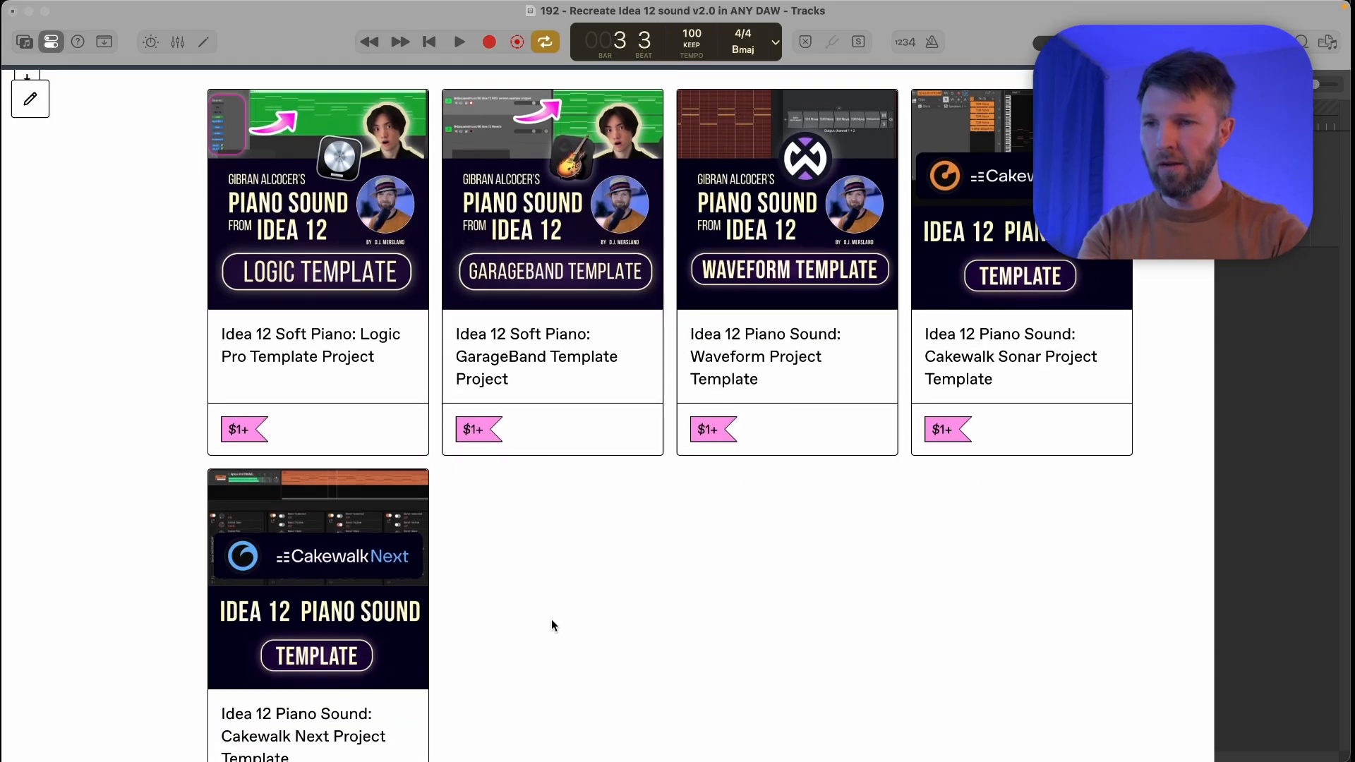
Switch to Finder's Downloads folder to look at the Cakewalk Next project and bonus preset ZIP files.
key(super+Tab)
key(super+Tab)
key(super+Tab)
key(super+Tab)
key(super+Tab)
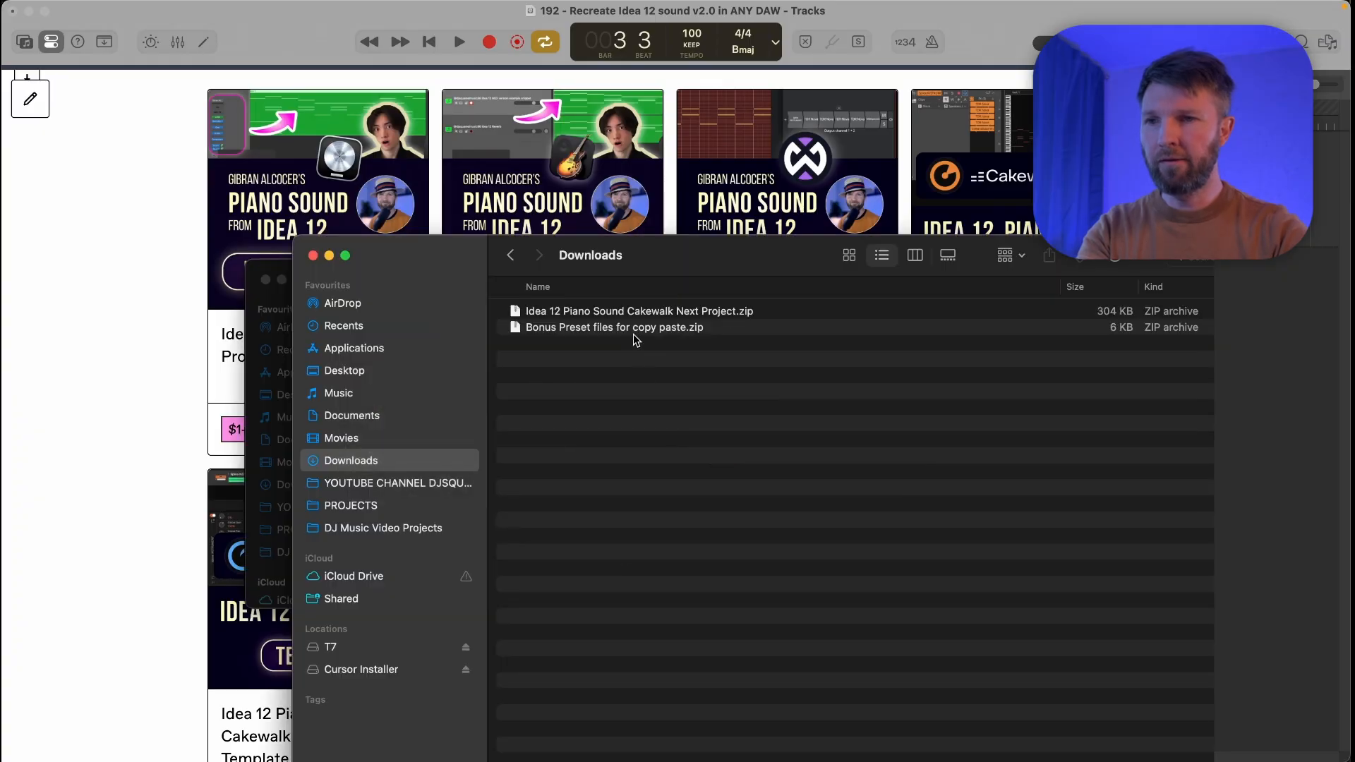
Open the contents of Bonus Preset files for copy paste.zip, view TDRNova_1.txt and close it.
click(633, 332)
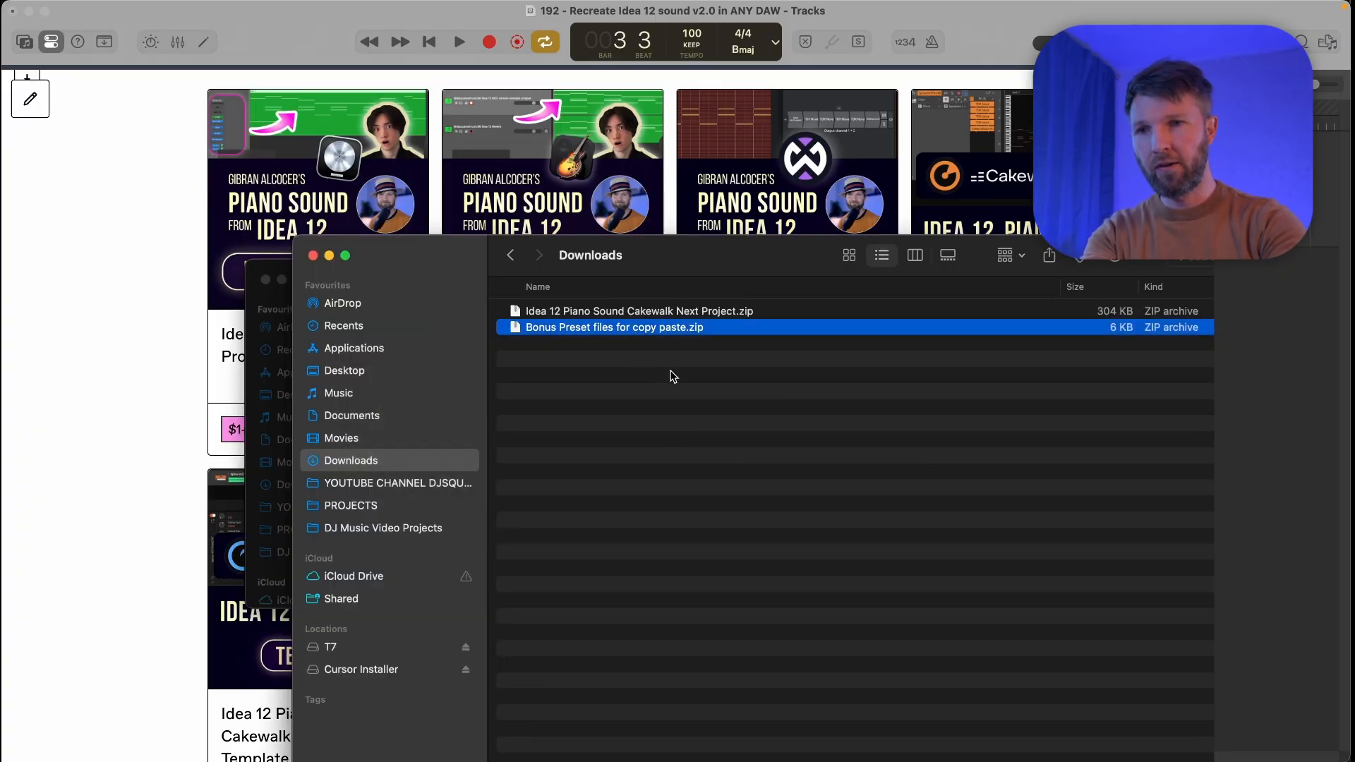
key(super+Down)
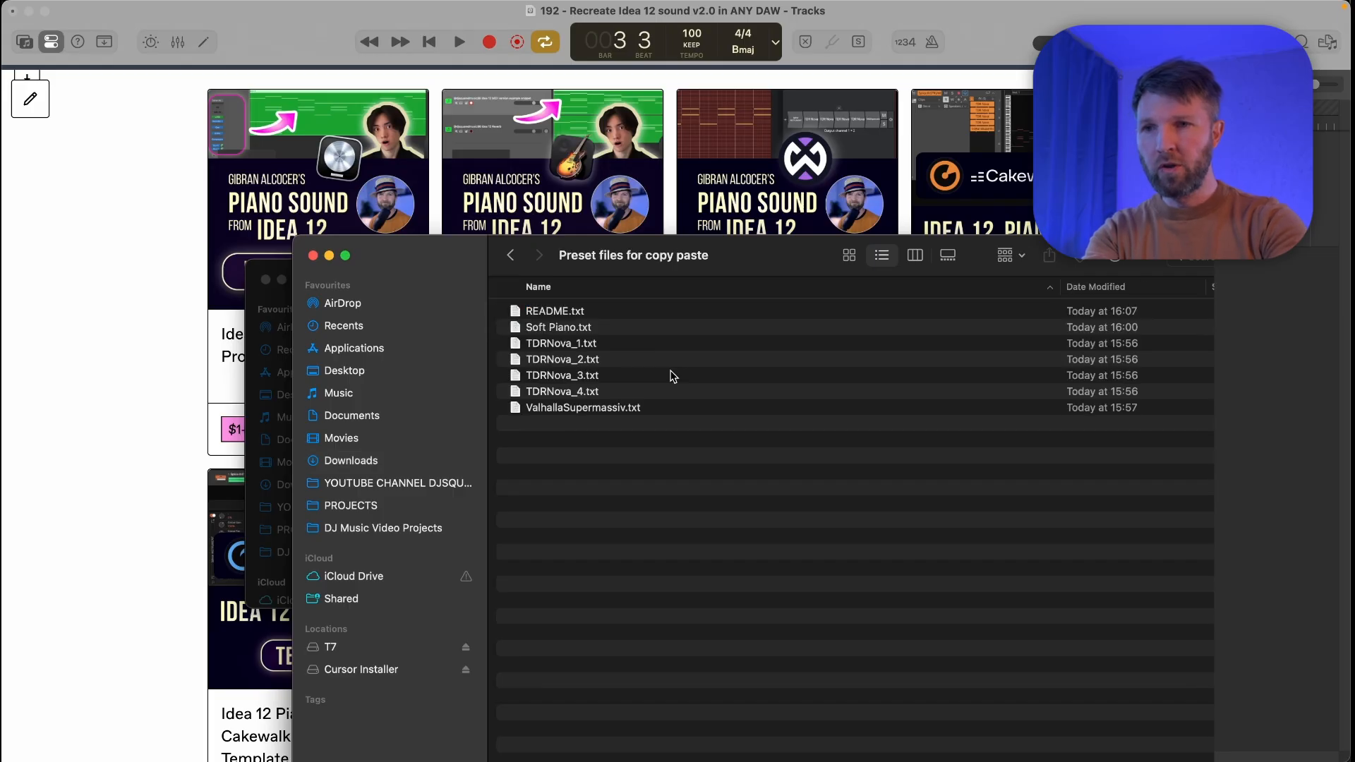
key(Down)
key(Down)
key(Down)
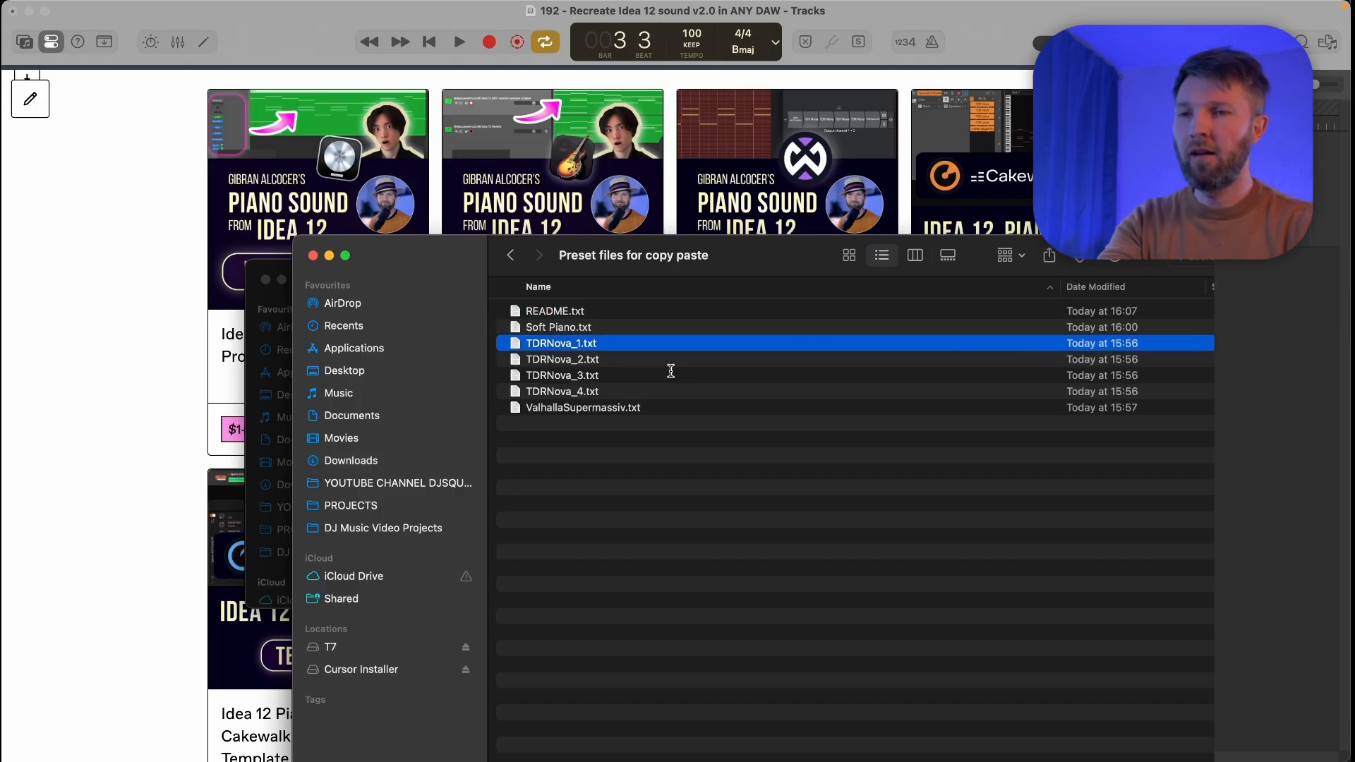
key(space)
key(space)
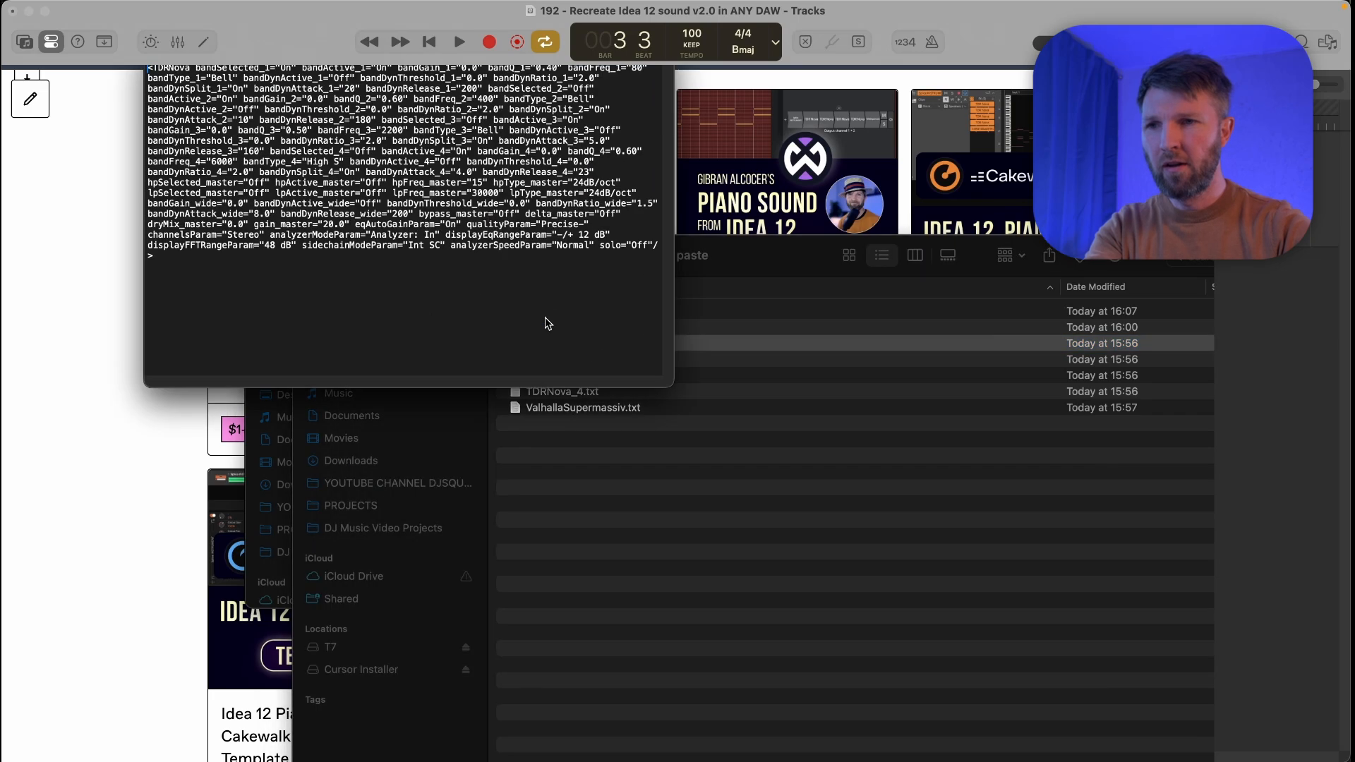
click(432, 297)
key(super+q)
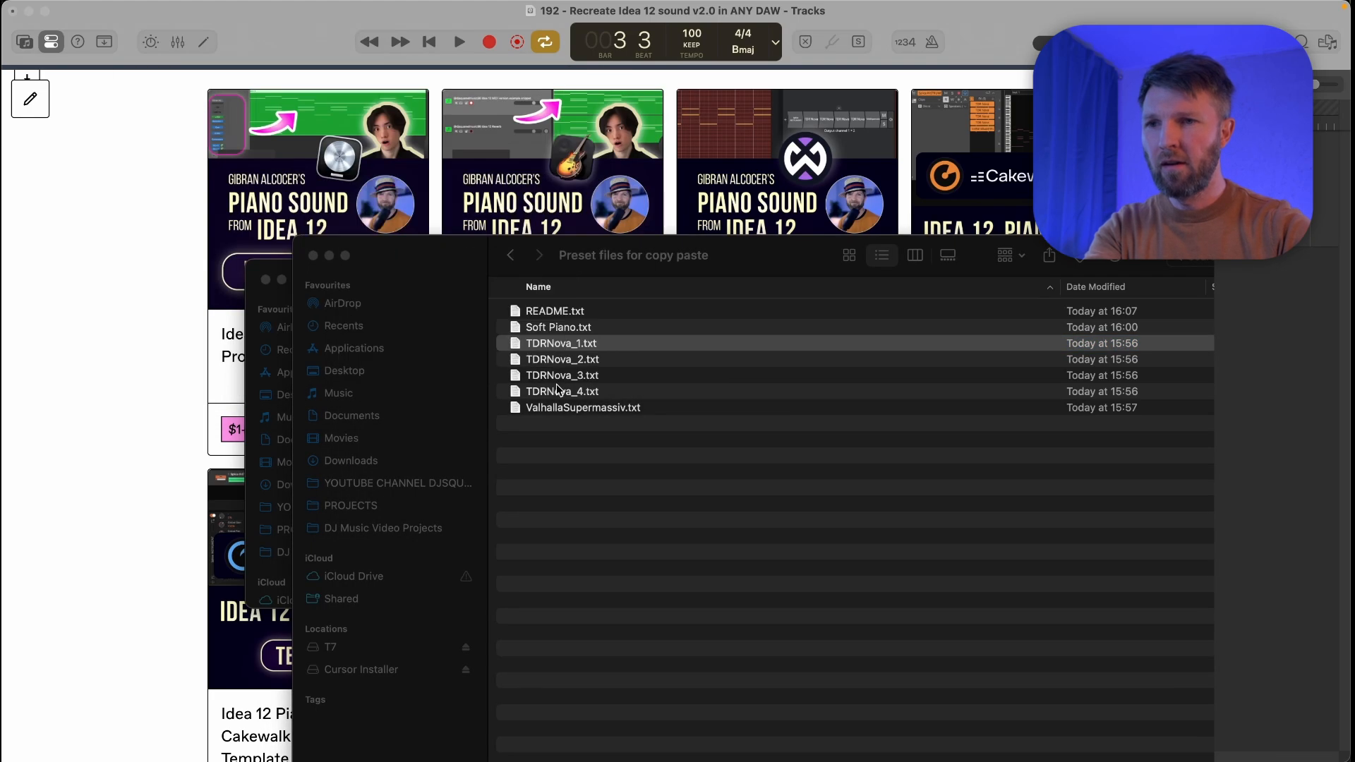
Open ValhallaSupermassiv.txt to view its preset text and close it.
click(566, 408)
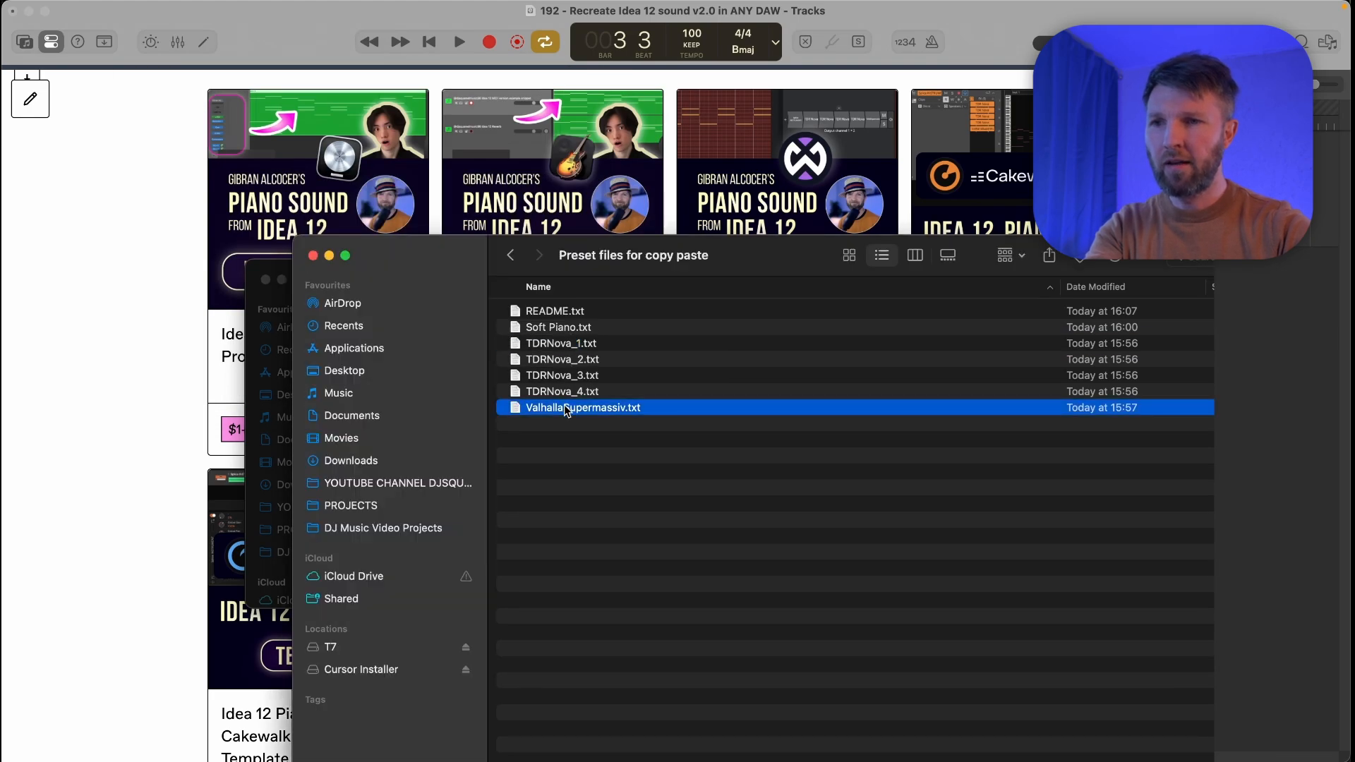
double_click(566, 408)
key(super+w)
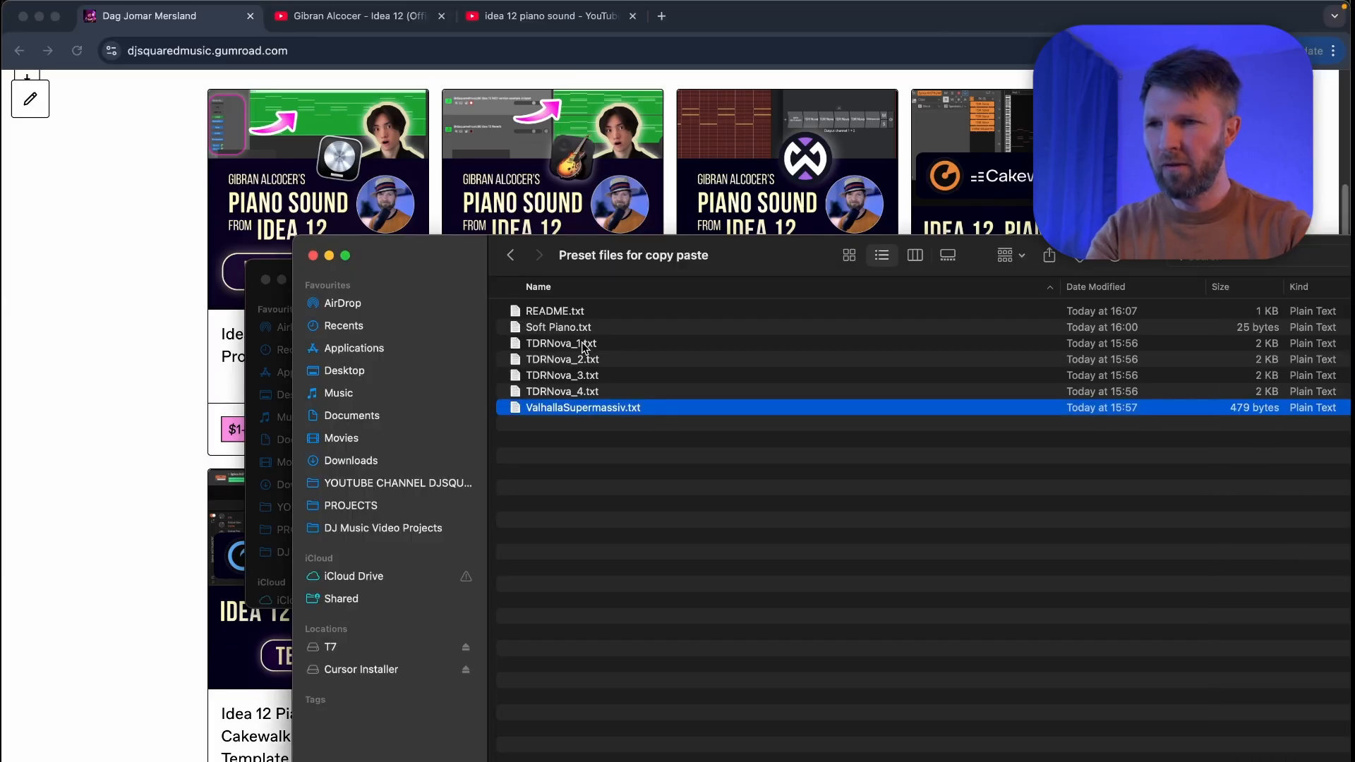
Open TDRNova_1.txt and copy its entire preset text to the clipboard.
click(572, 343)
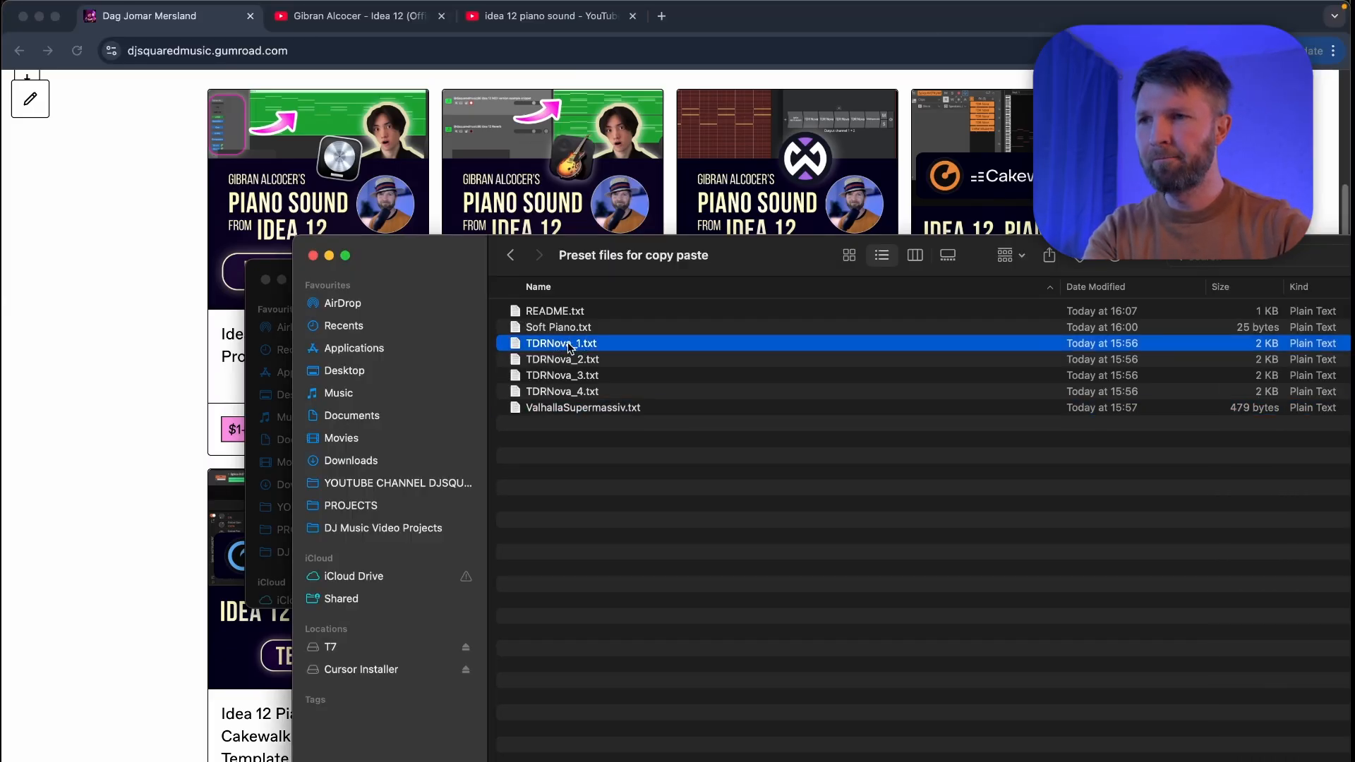
double_click(569, 342)
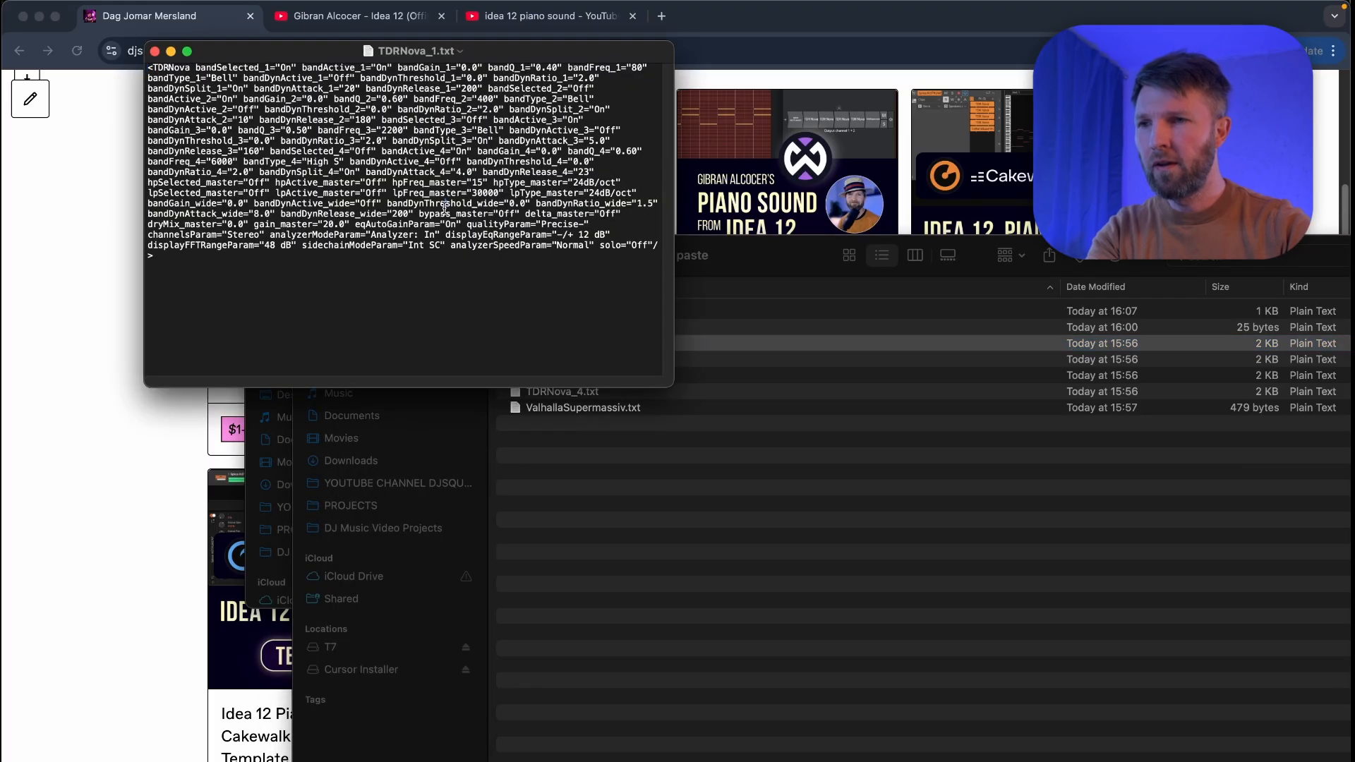
drag(424, 259, 134, 62)
right_click(238, 114)
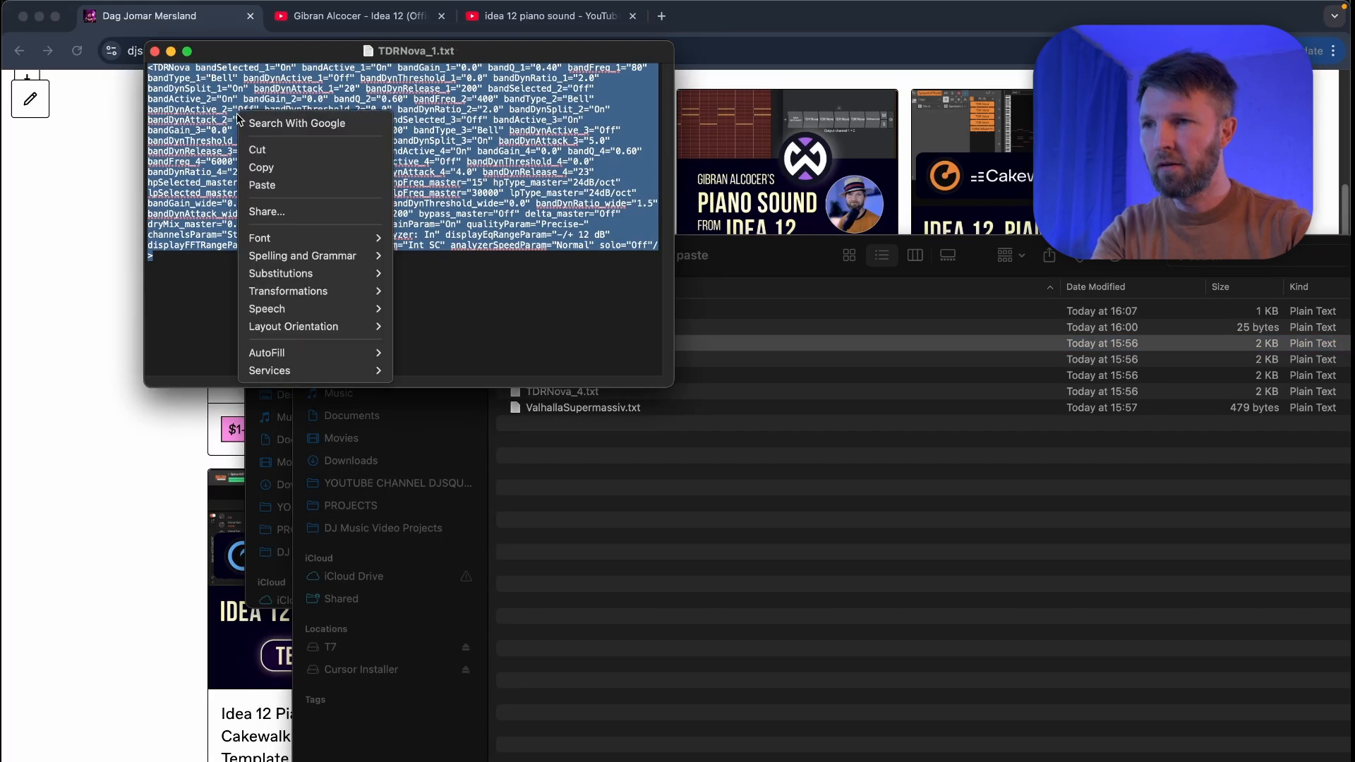
click(272, 167)
Switch to Logic Pro and insert a stereo TDR Nova after ValhallaSupermassive on the Idea 12 Sound track.
key(super+Tab)
key(super+Tab)
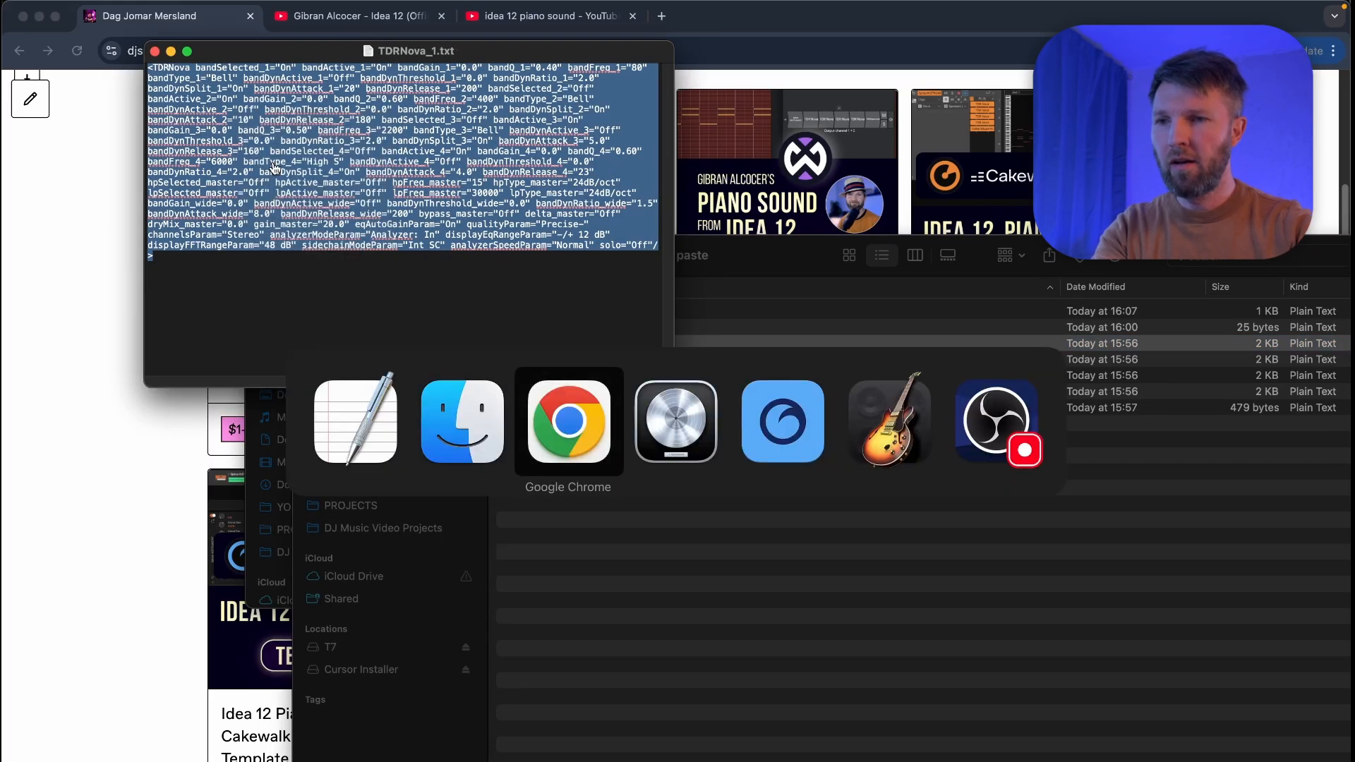
key(super+Tab)
key(super+Tab)
key(super+shift+Tab)
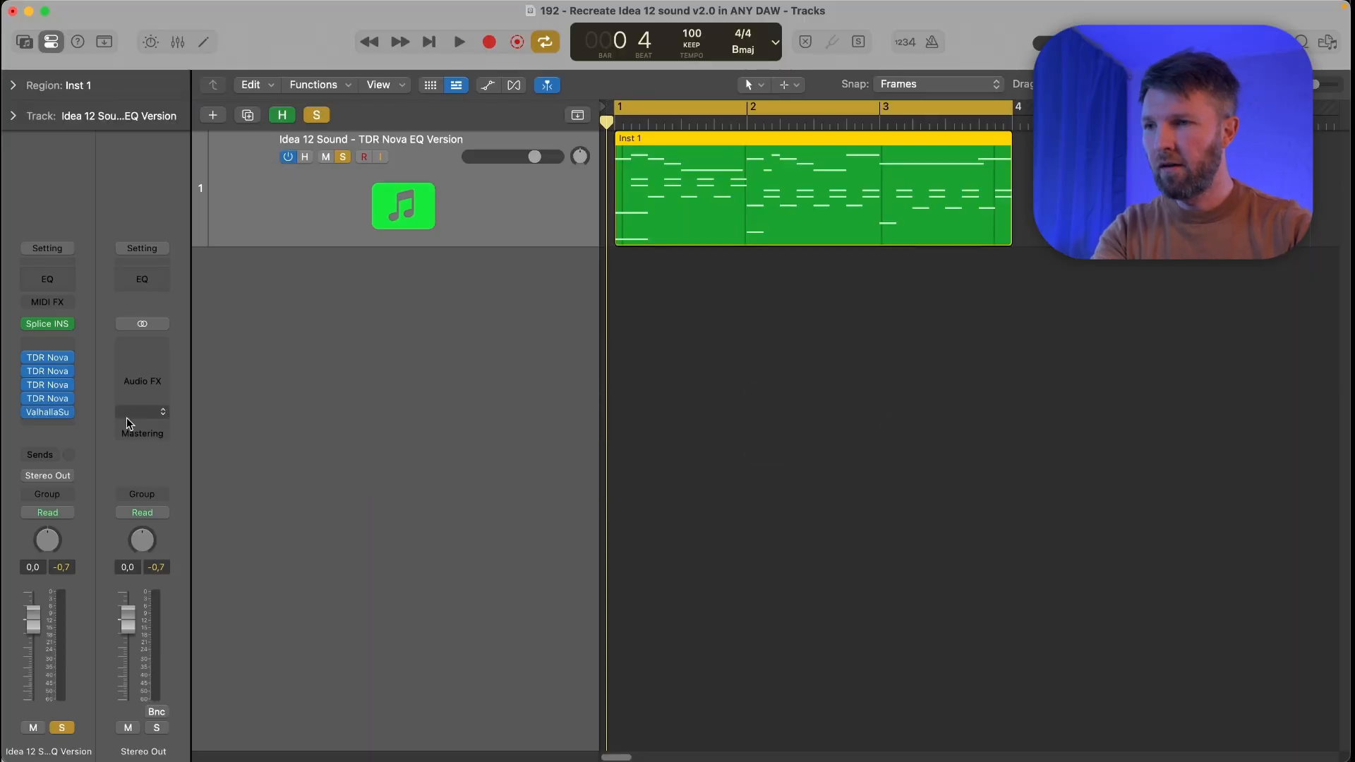
click(57, 425)
mouse_move(117, 472)
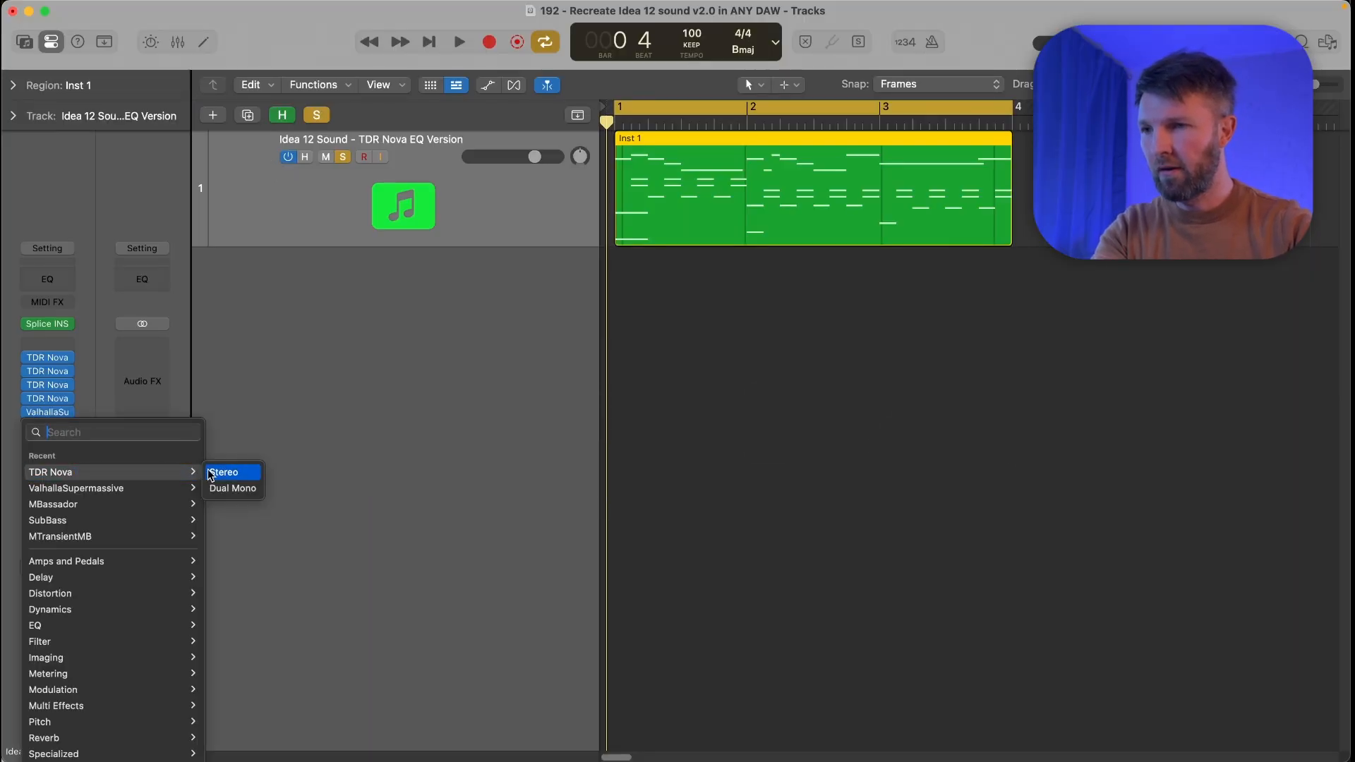
click(226, 474)
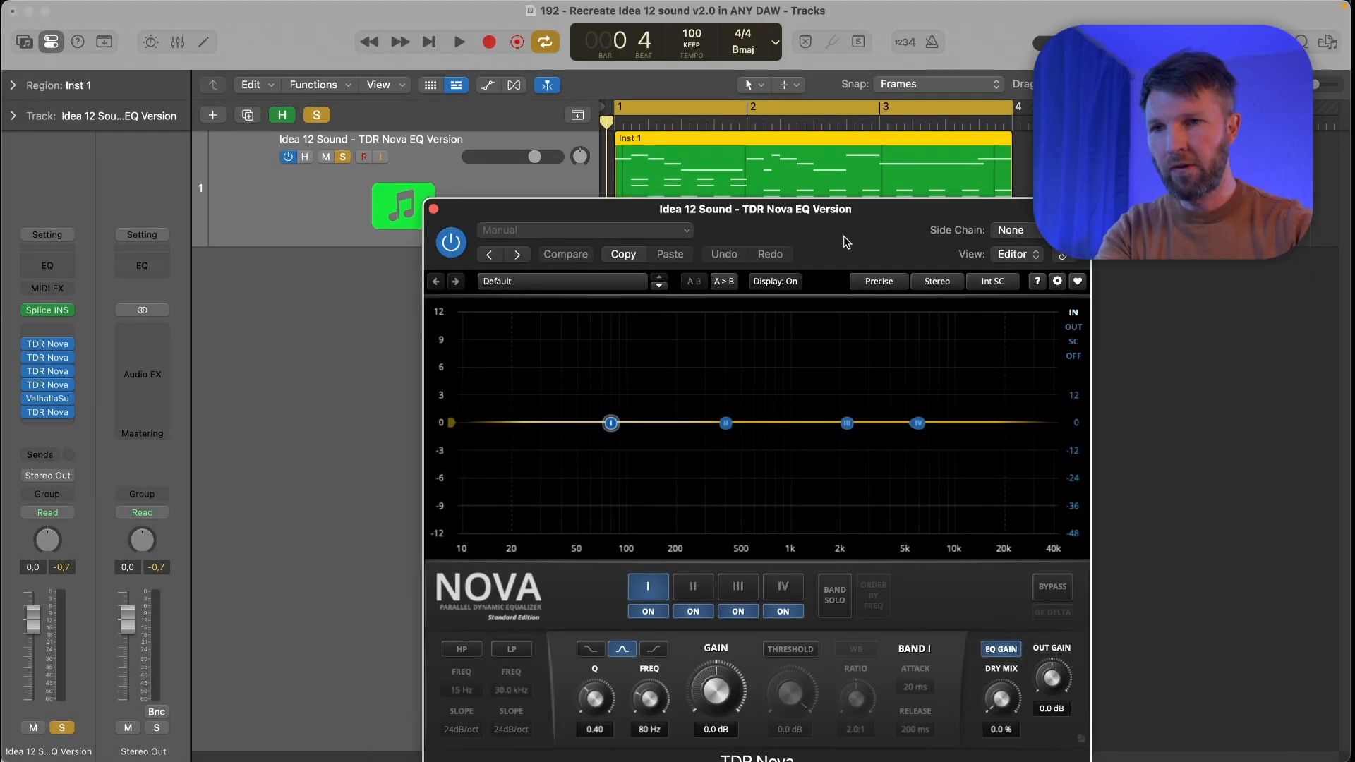
Paste the copied TDRNova_1 state into the new TDR Nova instance.
drag(844, 237, 817, 197)
right_click(794, 248)
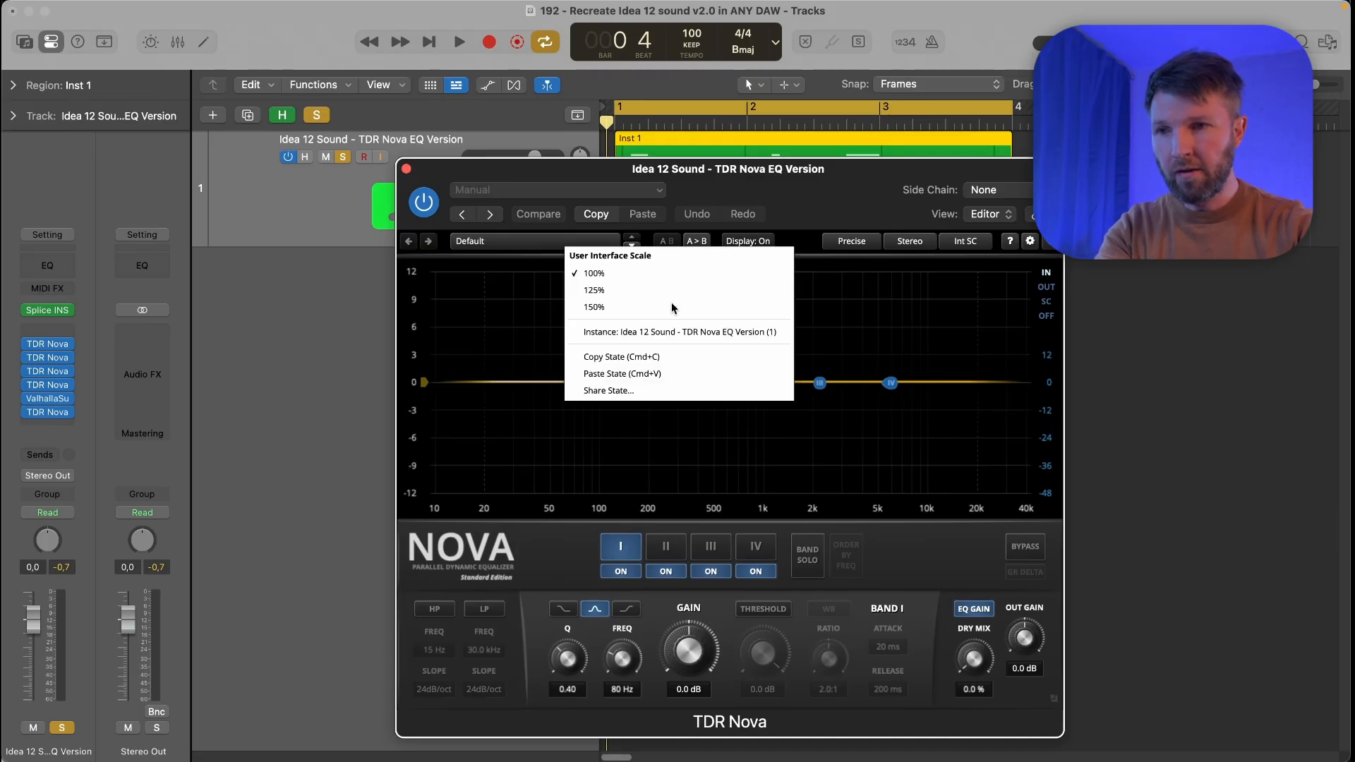
click(662, 373)
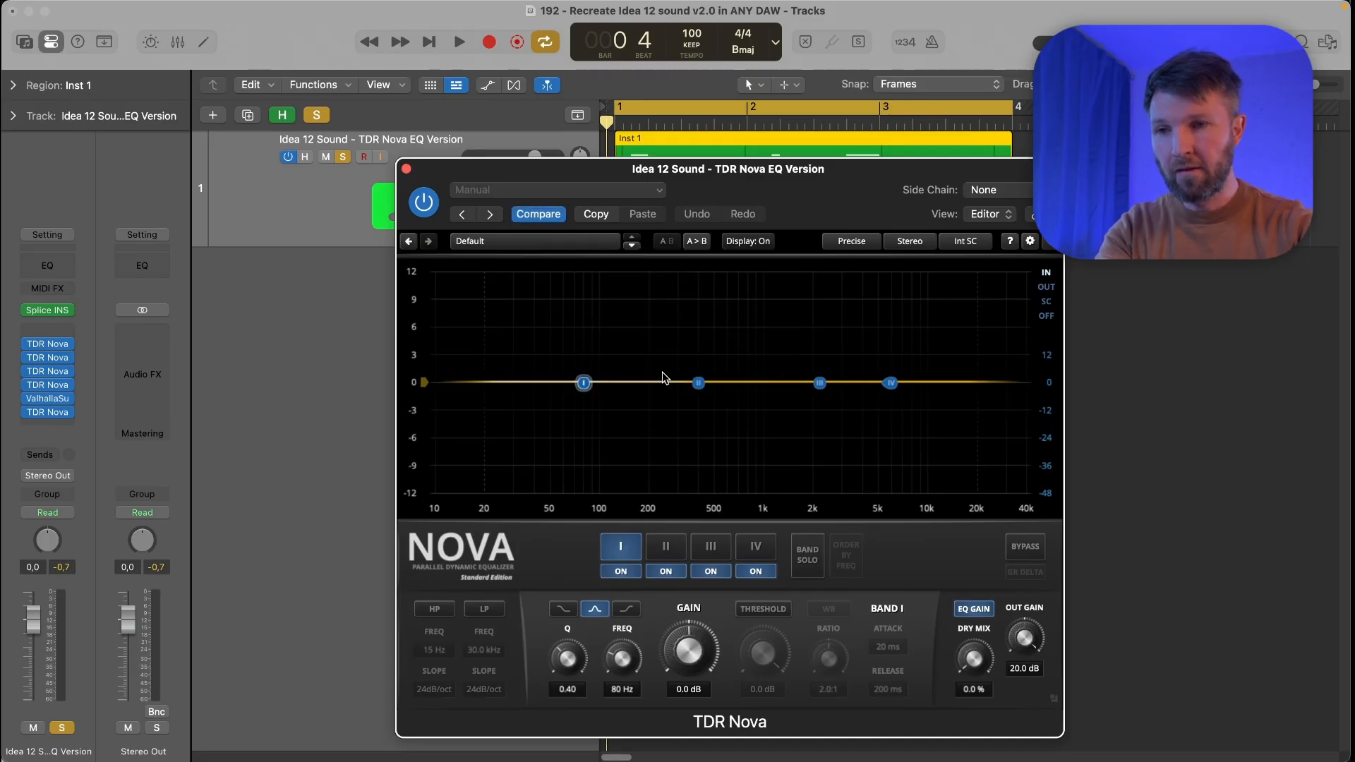
drag(802, 219, 808, 212)
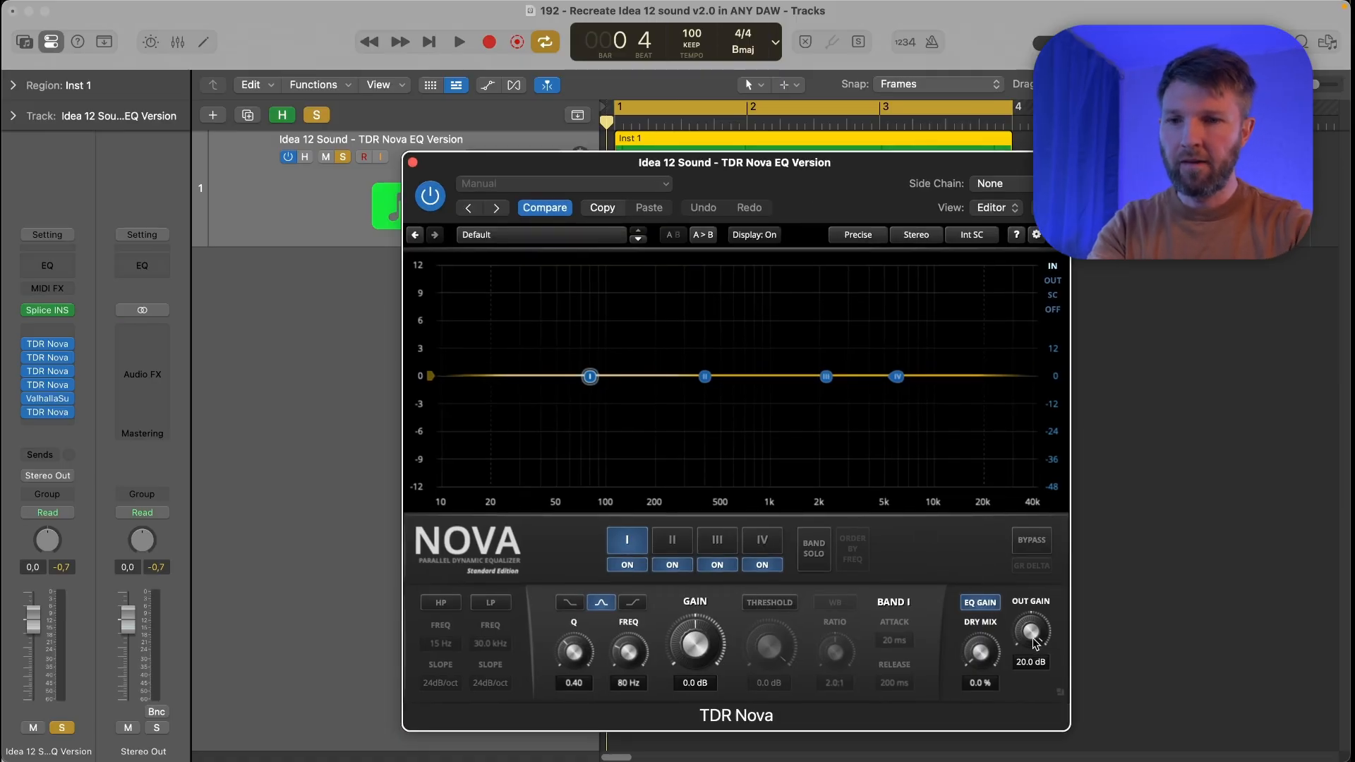
Switch to TextEdit to compare the TDRNova_1.txt preset text with the equalizer's output gain.
key(super+Tab)
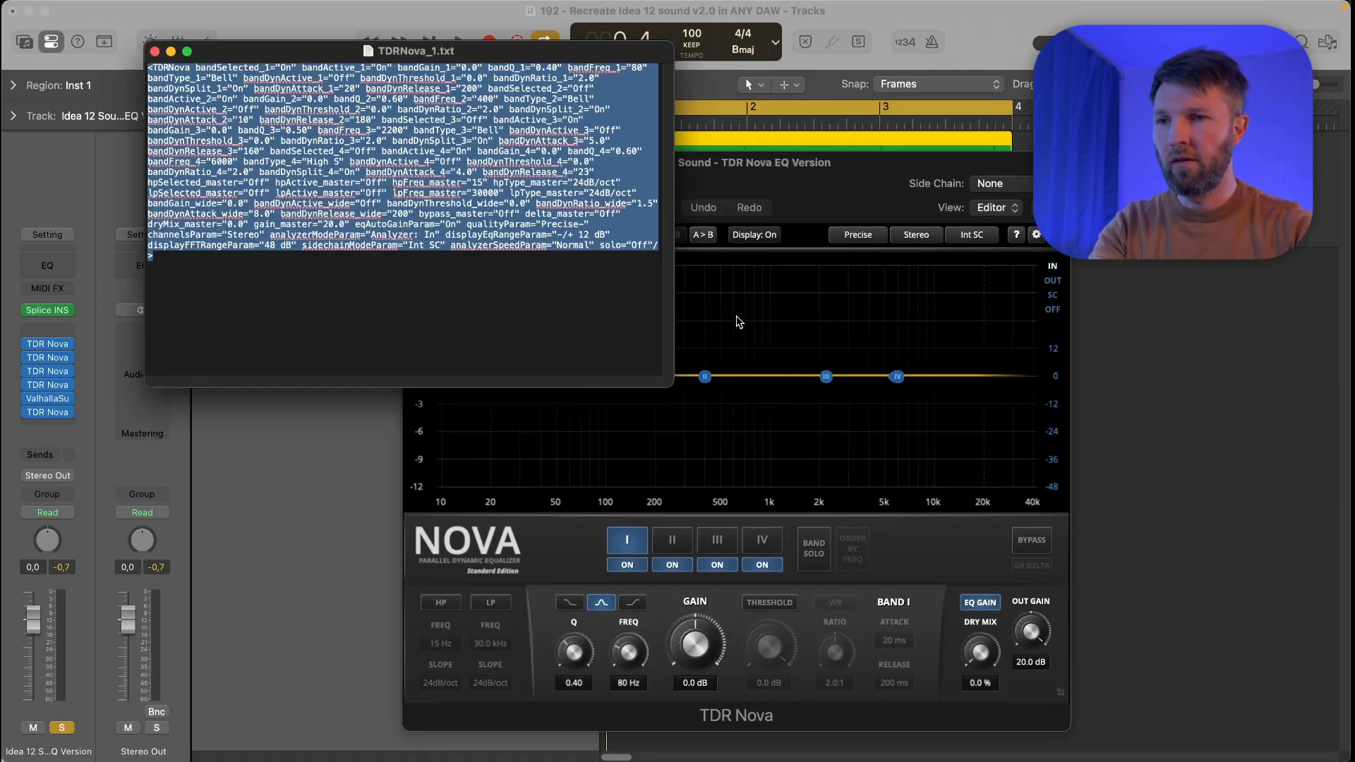
click(439, 295)
key(super+a)
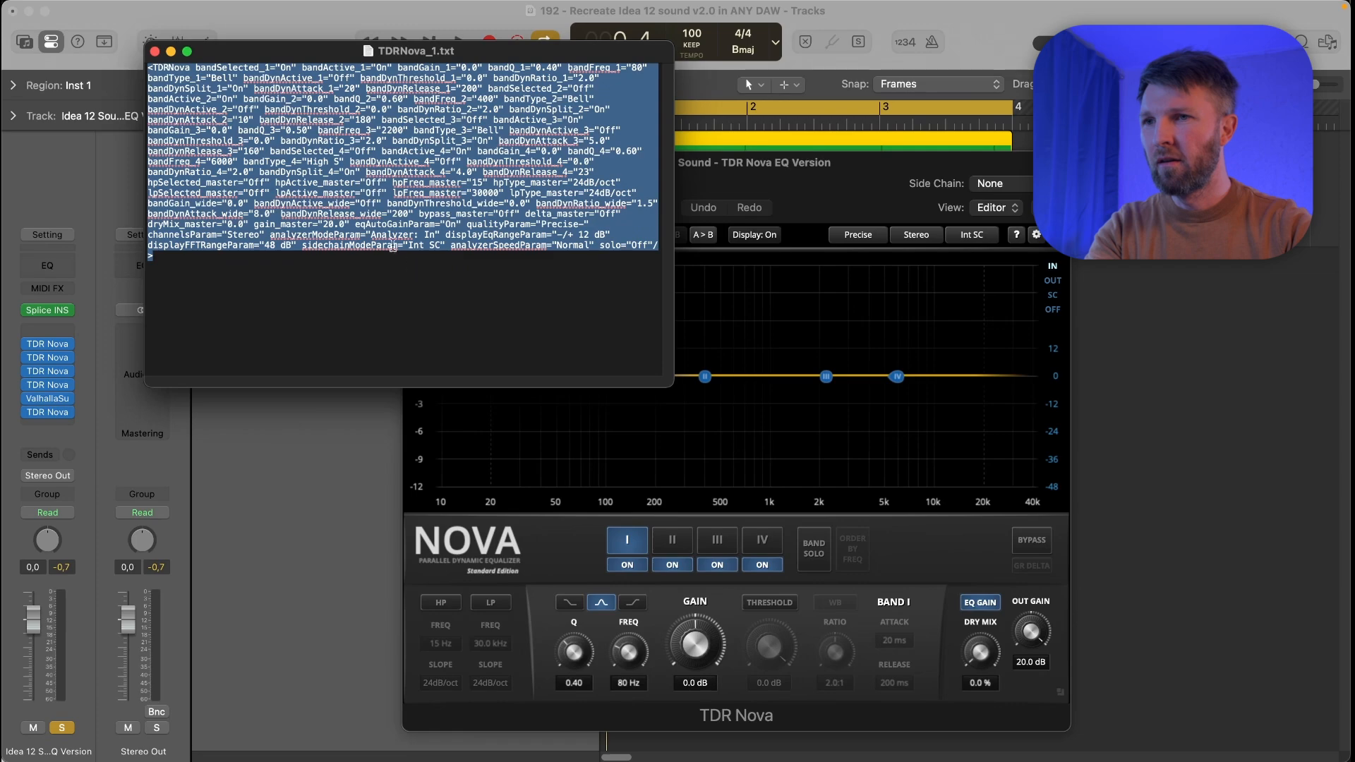
click(206, 108)
key(super+a)
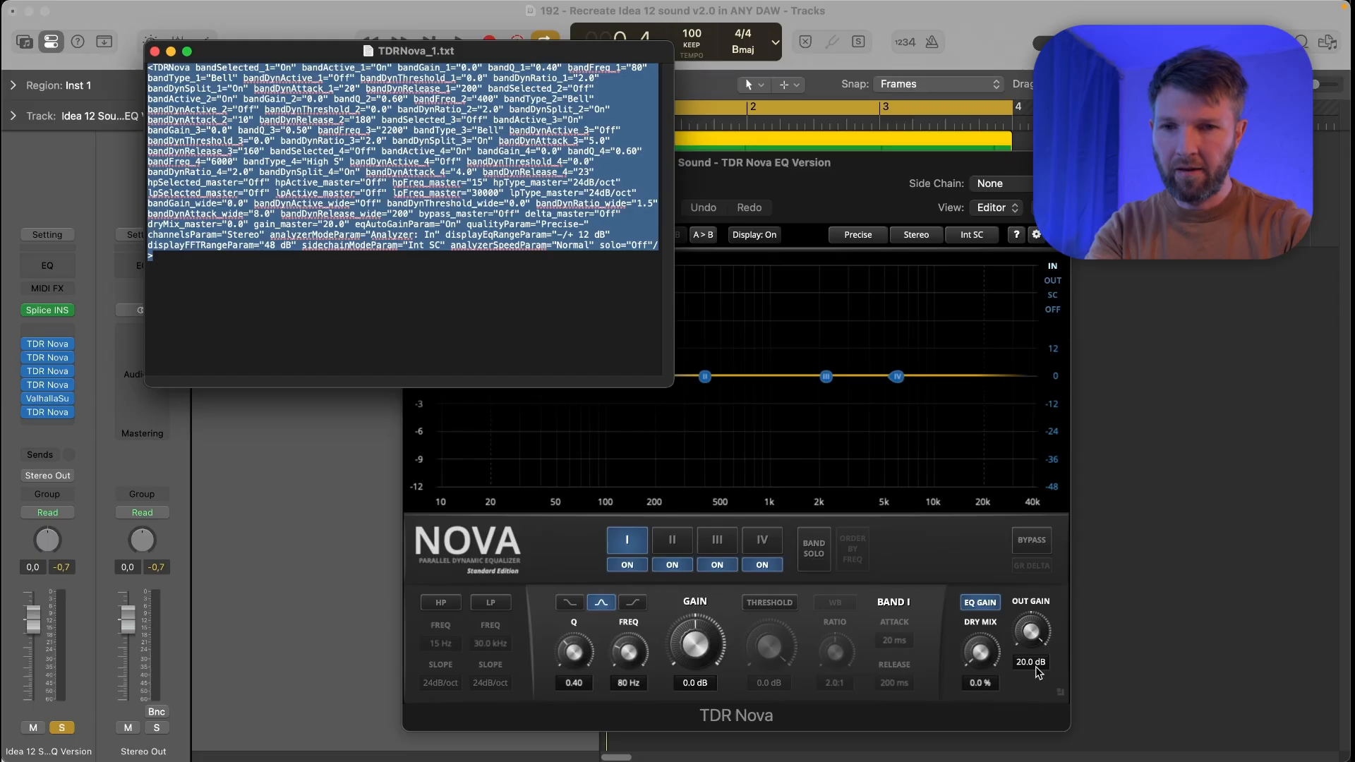
Switch to Finder, open TDRNova_3.txt, copy its entire preset text and close the file.
key(super+Tab)
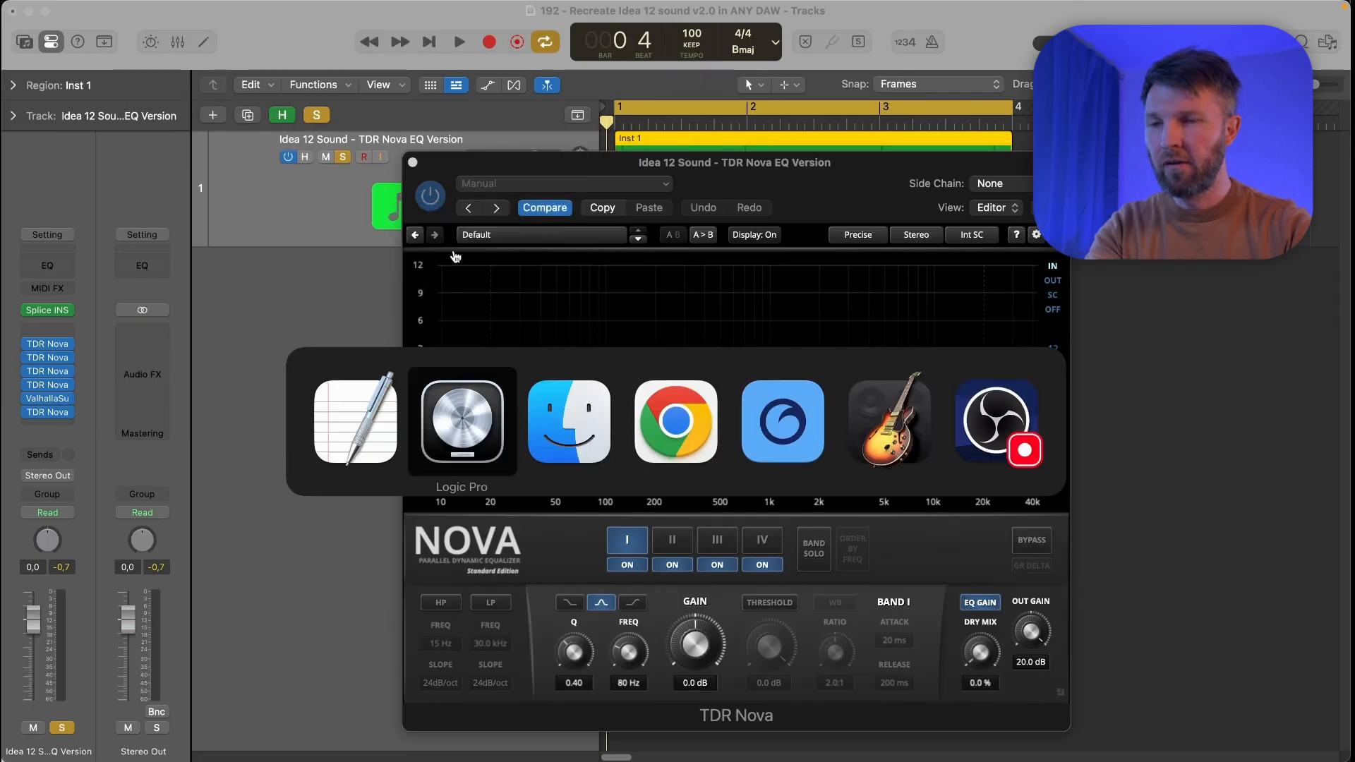
click(593, 407)
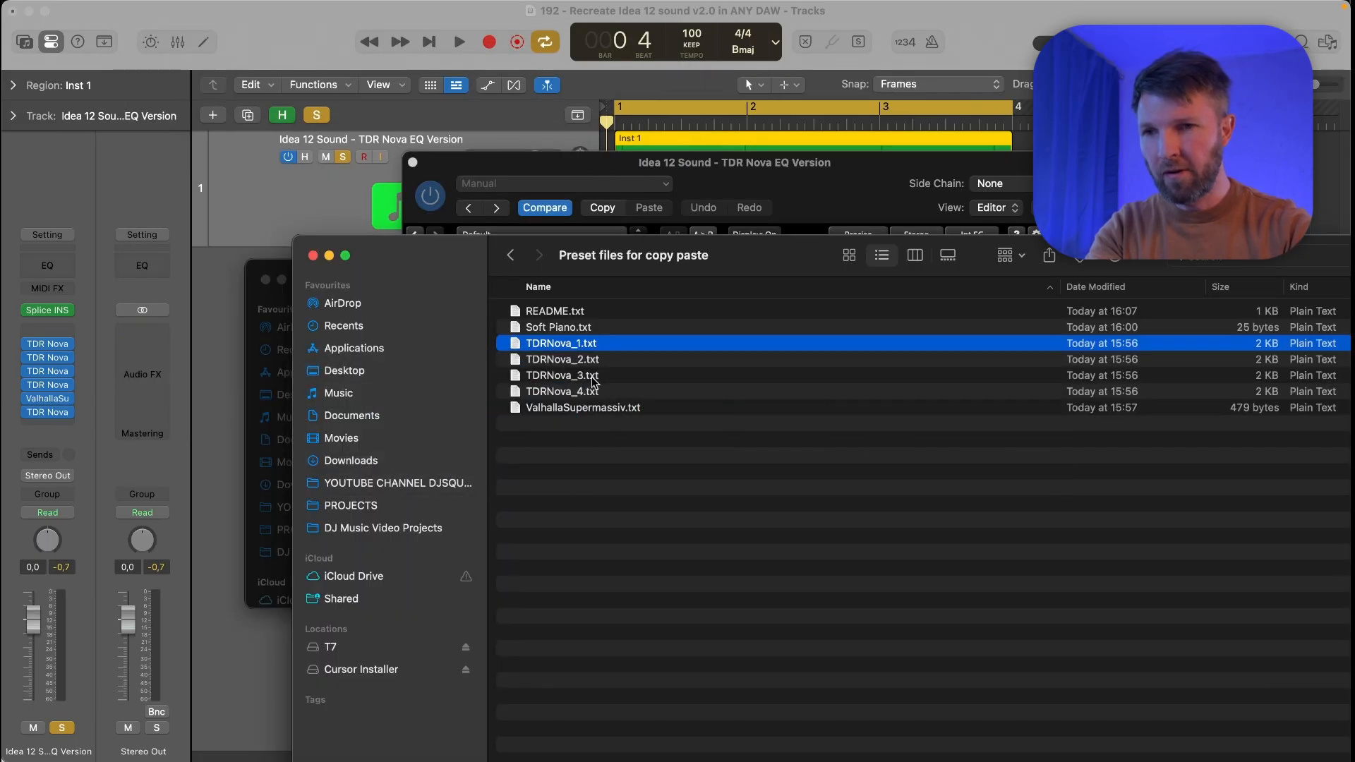
double_click(573, 376)
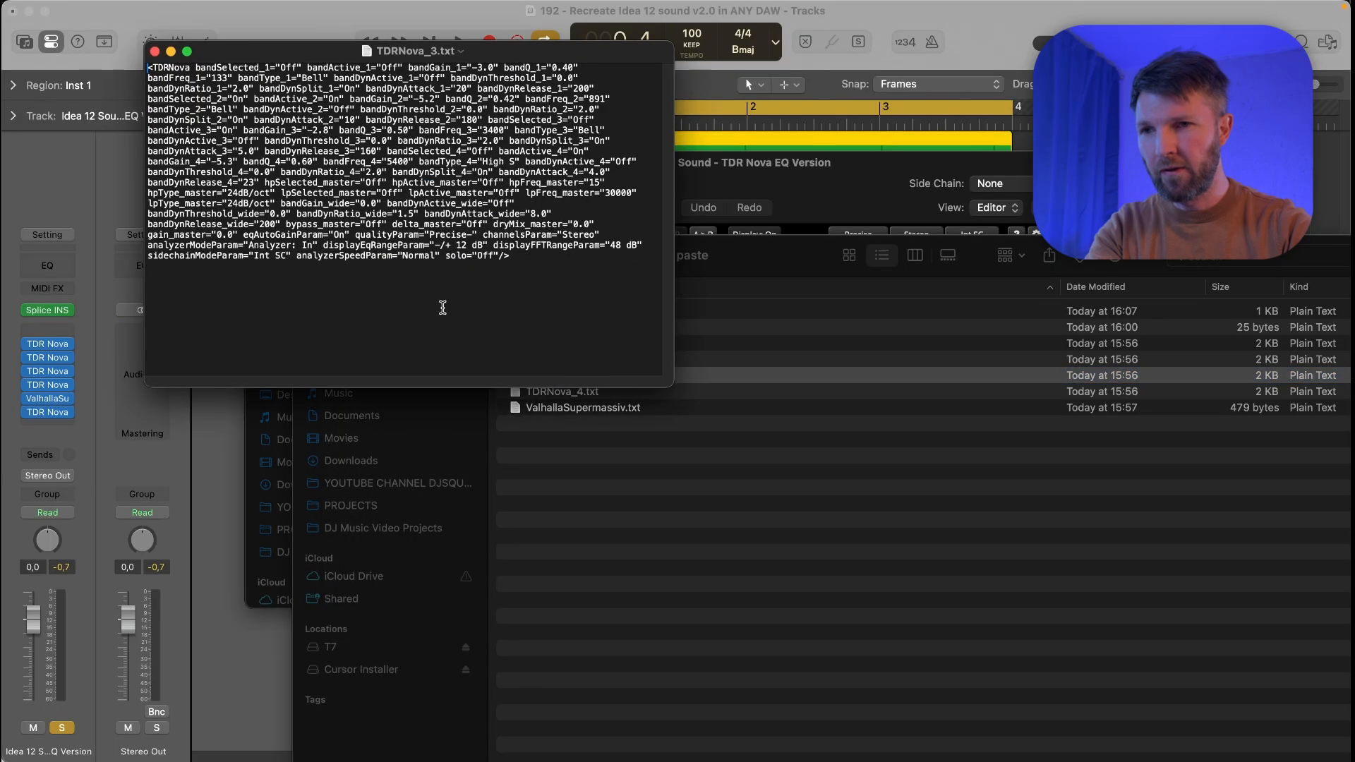
key(super+a)
right_click(348, 170)
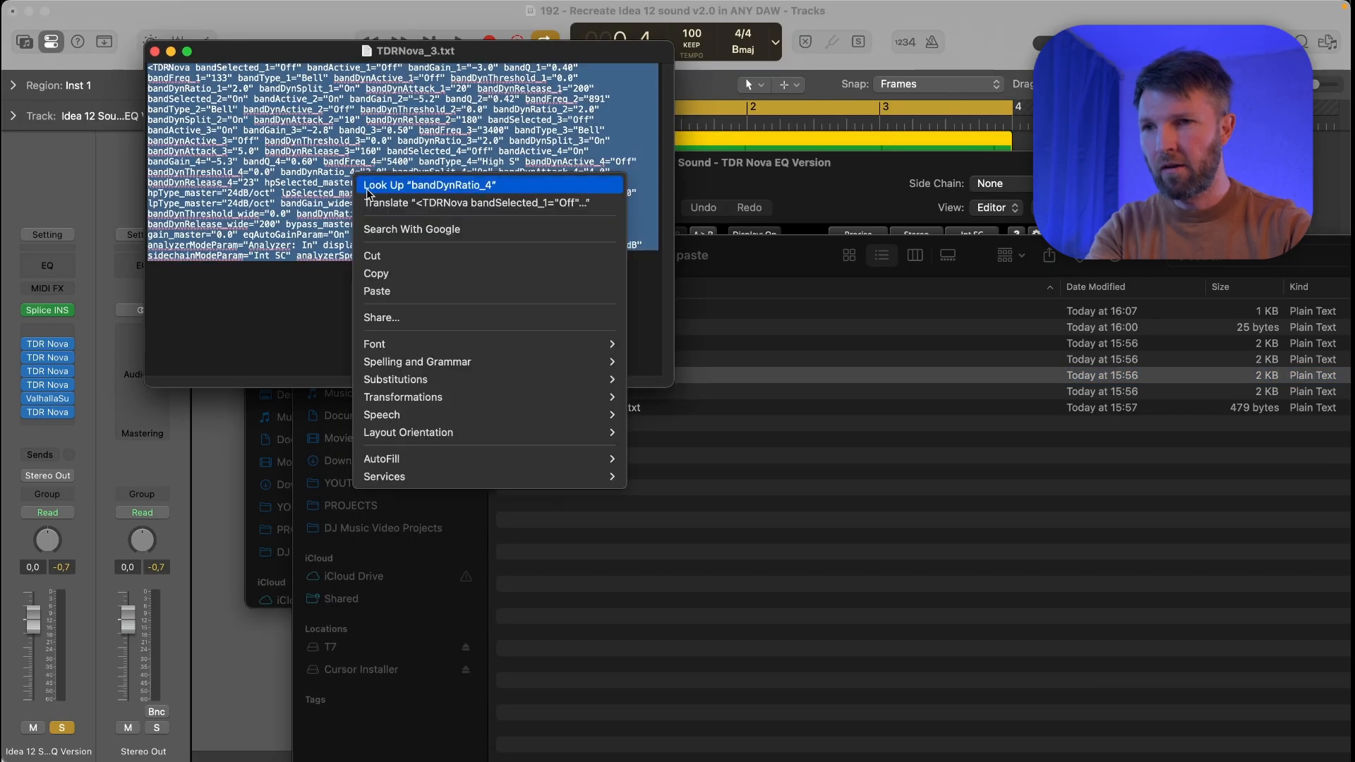
click(405, 273)
key(super+w)
Paste the copied TDRNova_3 state into the new TDR Nova in Logic Pro and close the plug-in window.
click(710, 174)
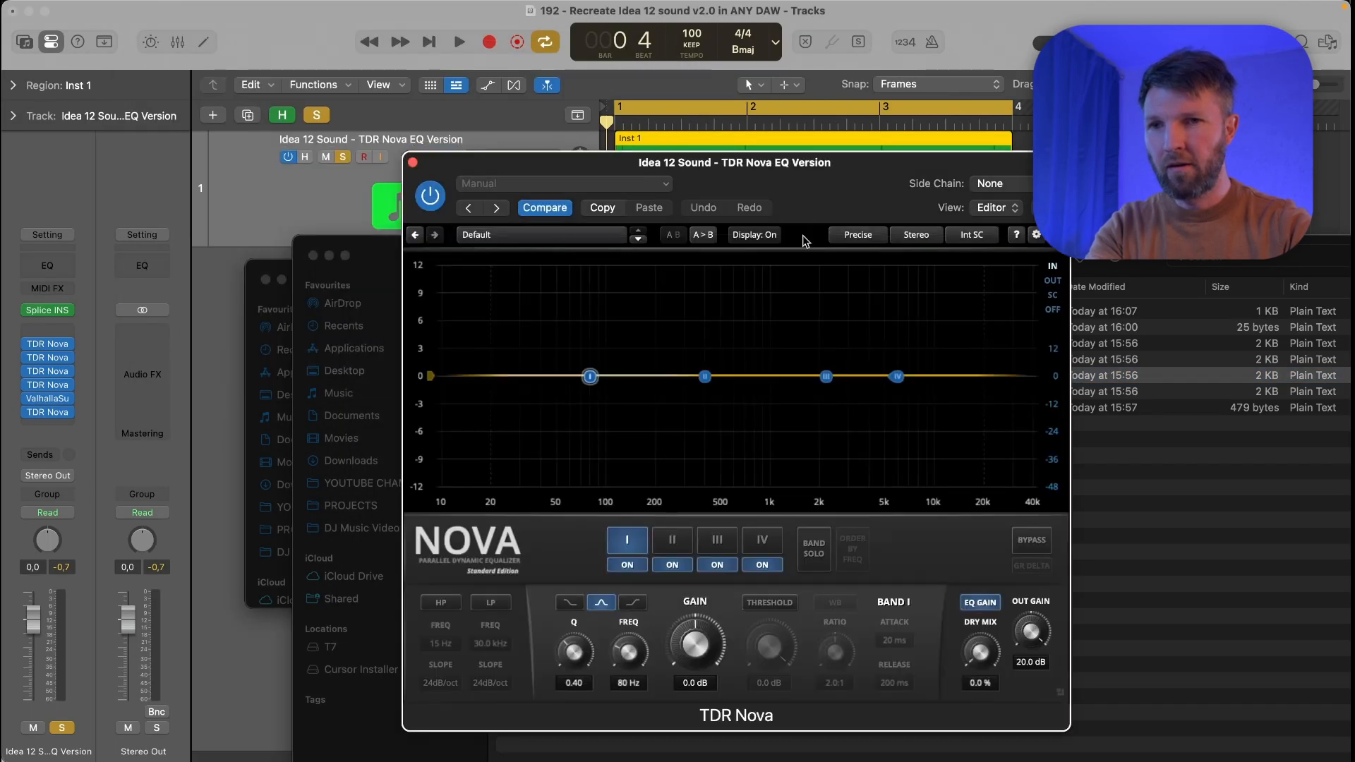
right_click(804, 236)
click(681, 364)
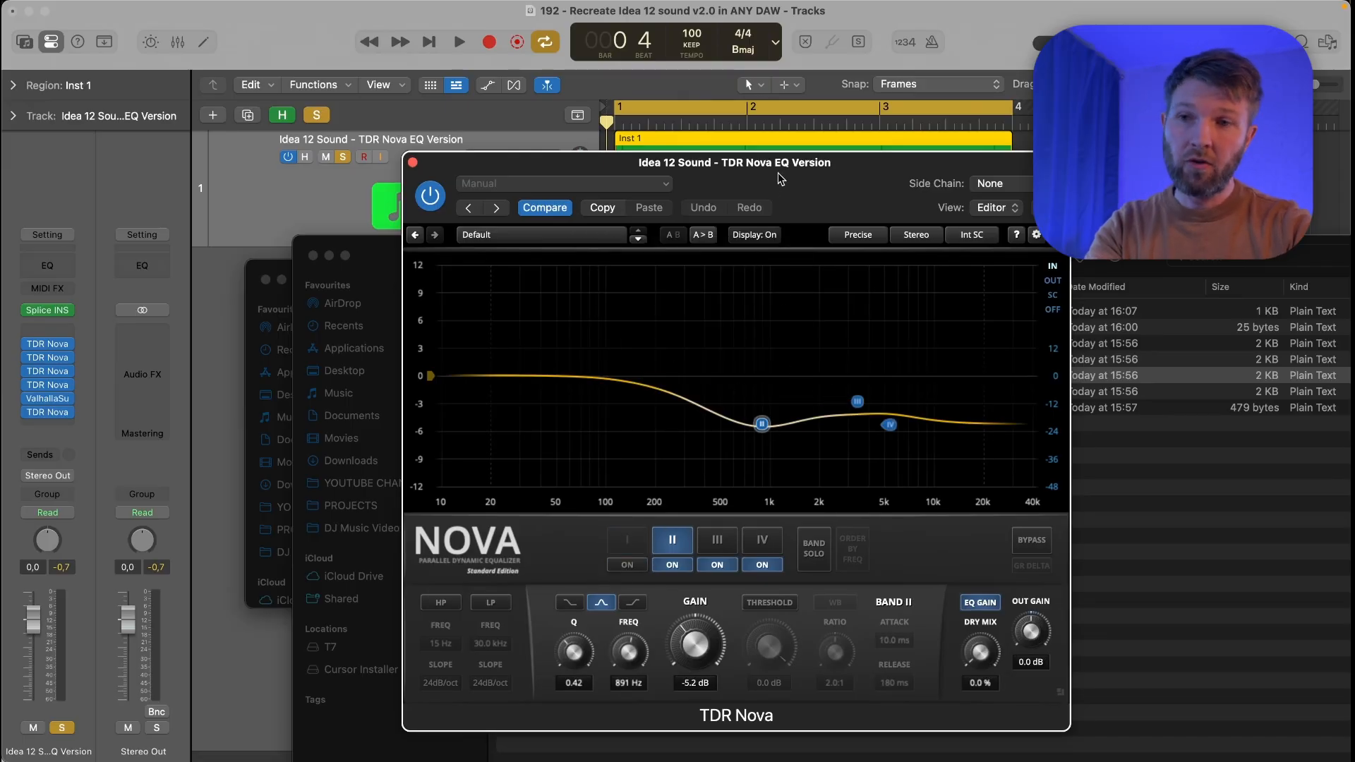
key(super+w)
Switch to the web browser's store page to look at the Idea 12 piano templates.
key(super+Tab)
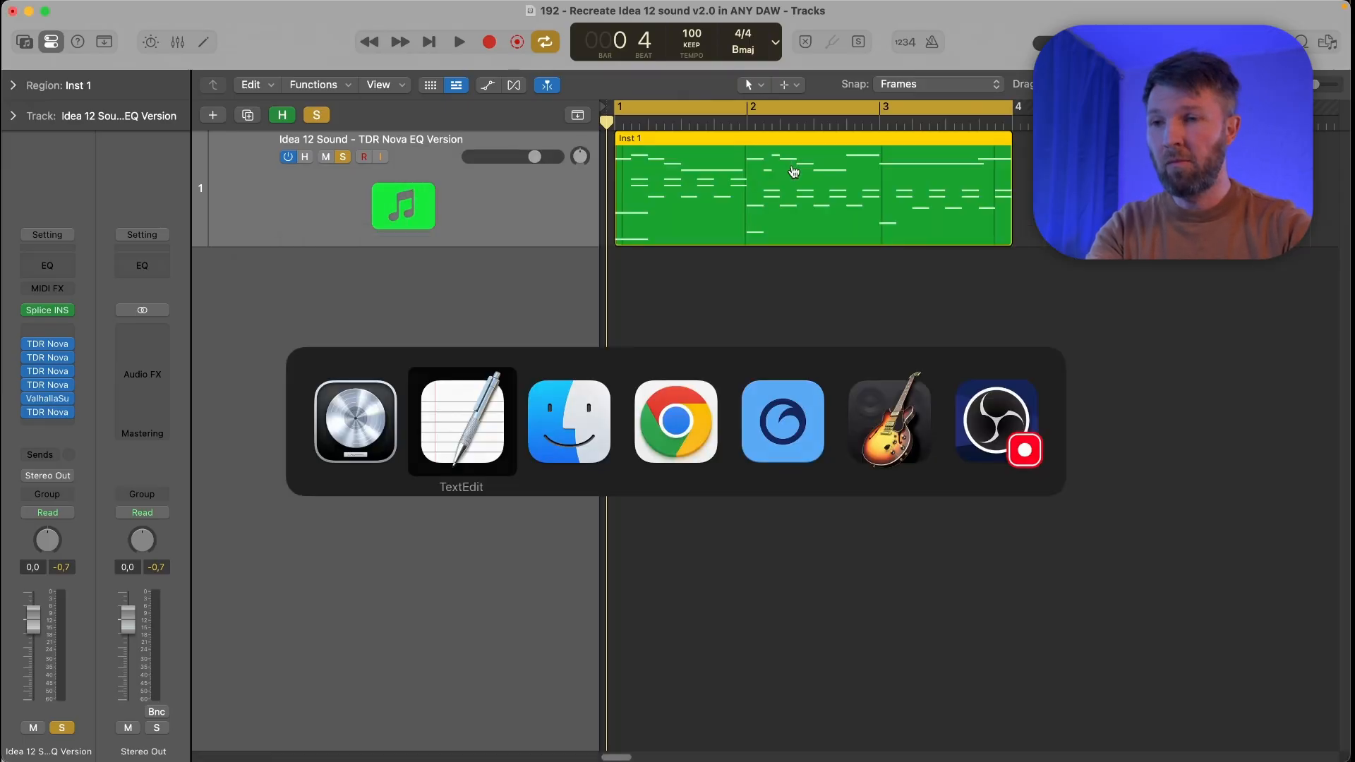
key(super+Tab)
click(688, 424)
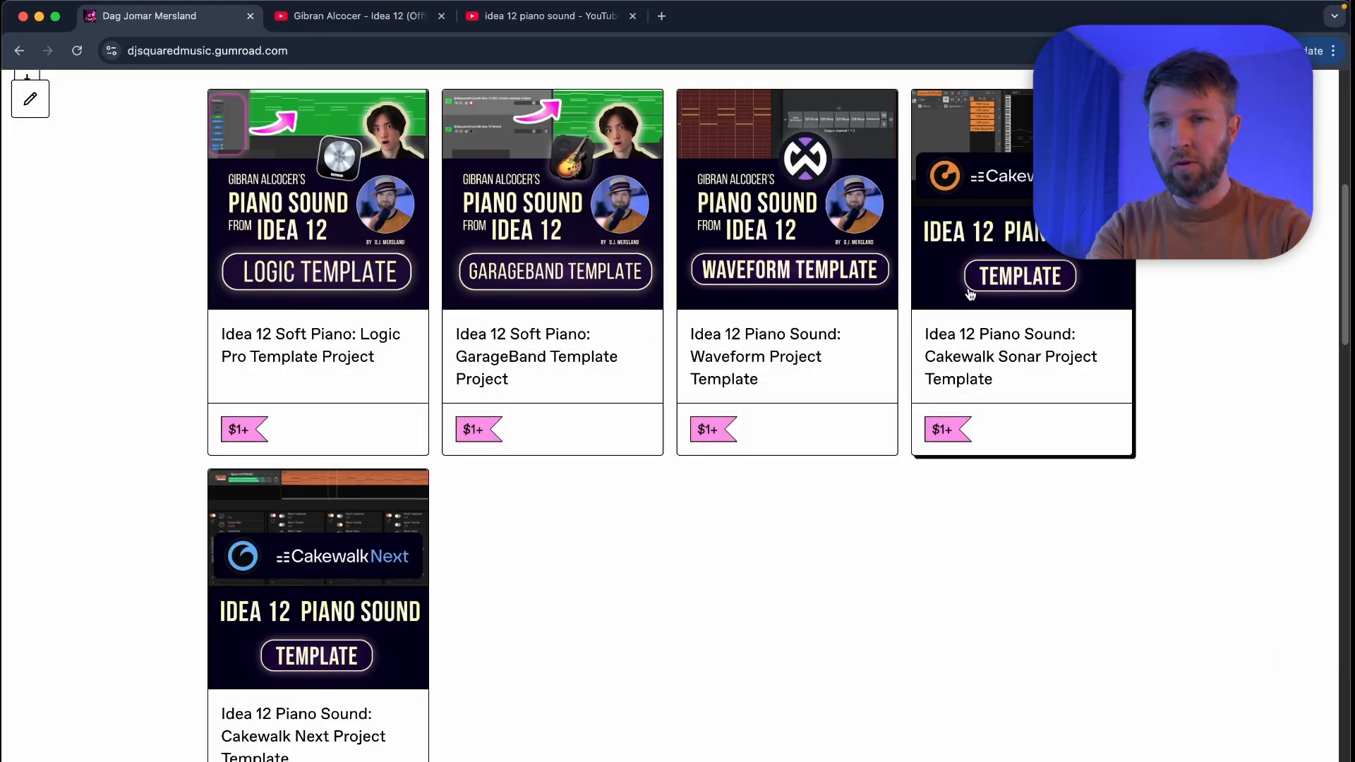
Switch to Finder, open ValhallaSupermassiv.txt and select its entire preset text.
key(super+Tab)
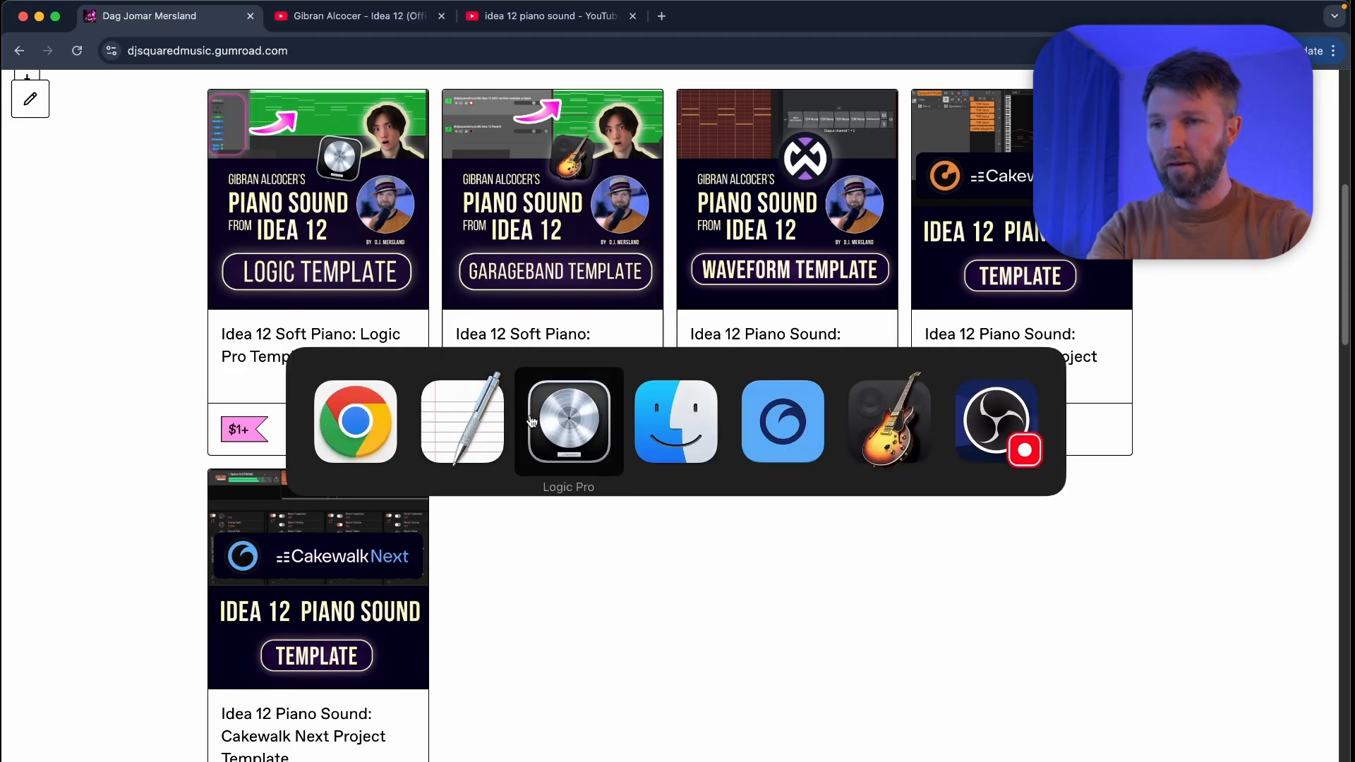
key(super+Tab)
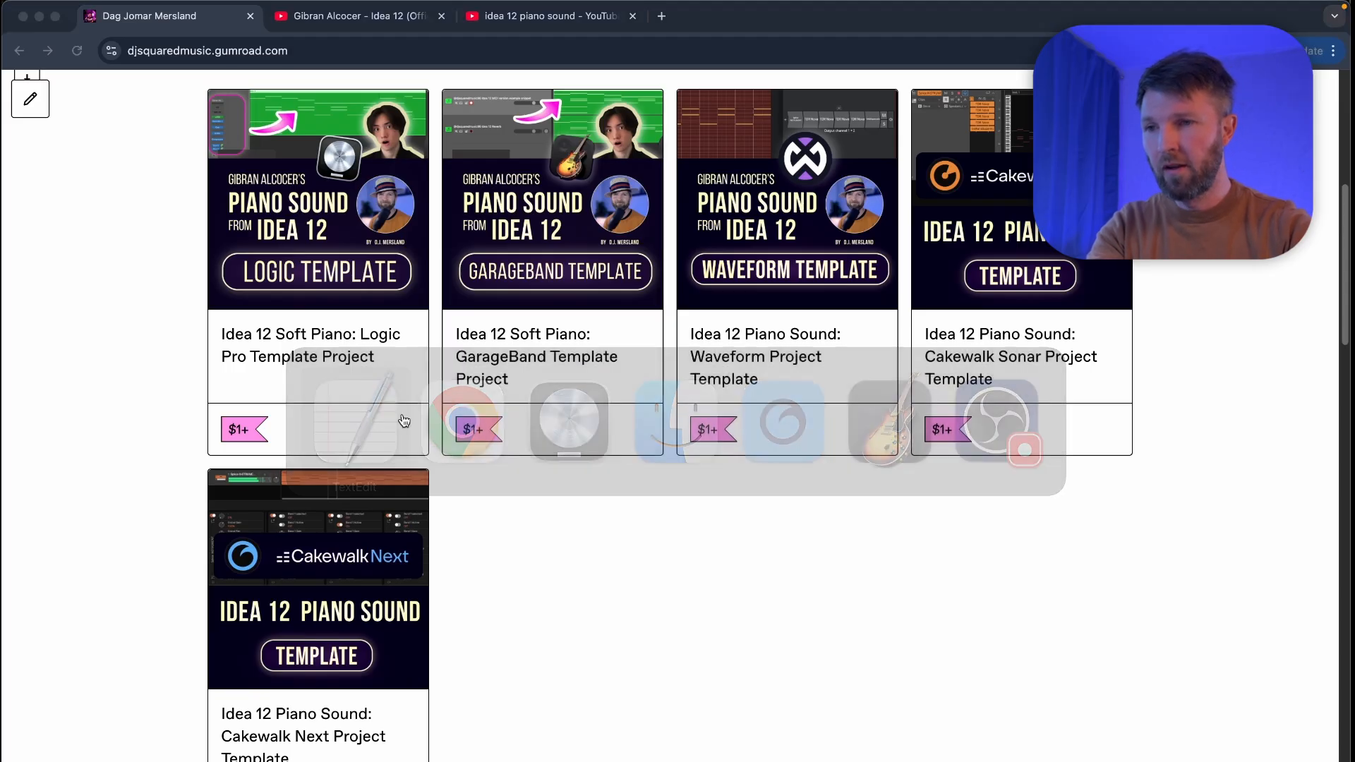
key(super+Tab)
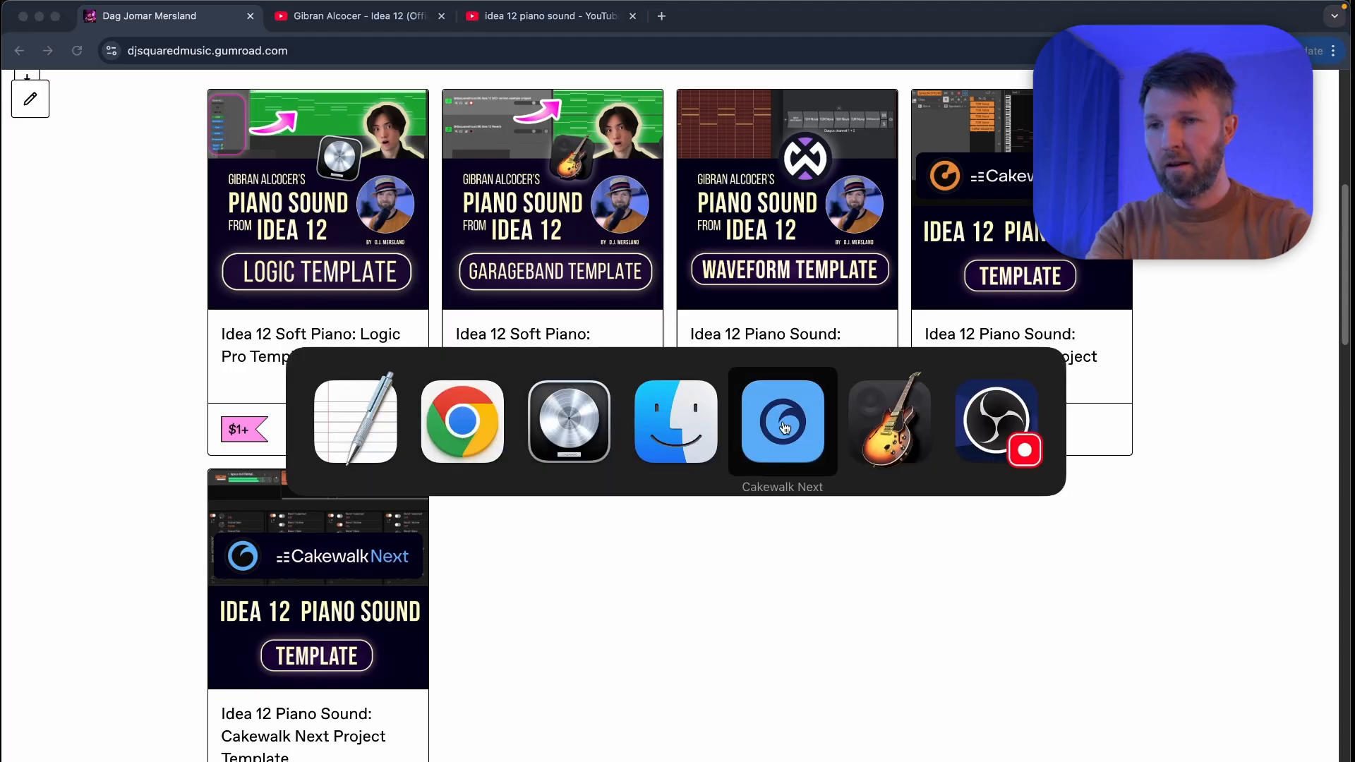
click(721, 422)
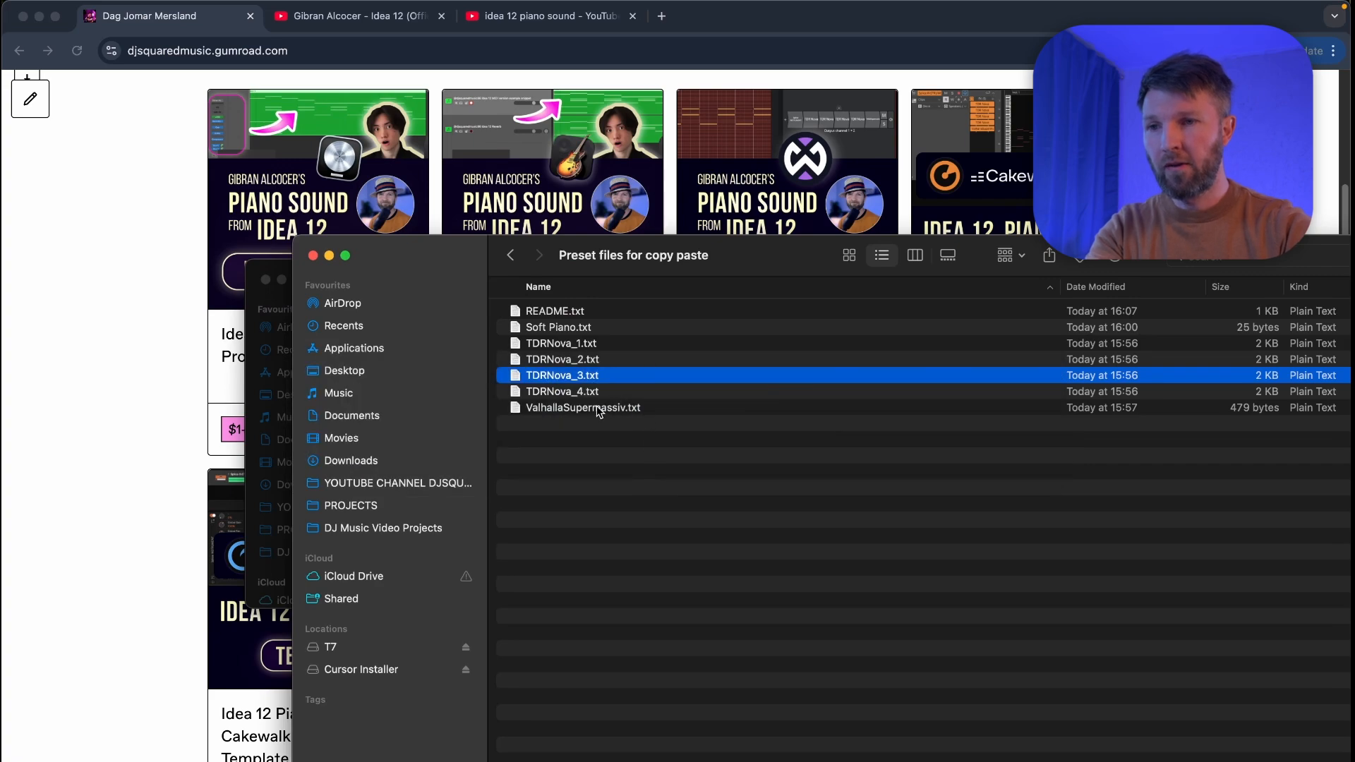
double_click(599, 409)
key(super+a)
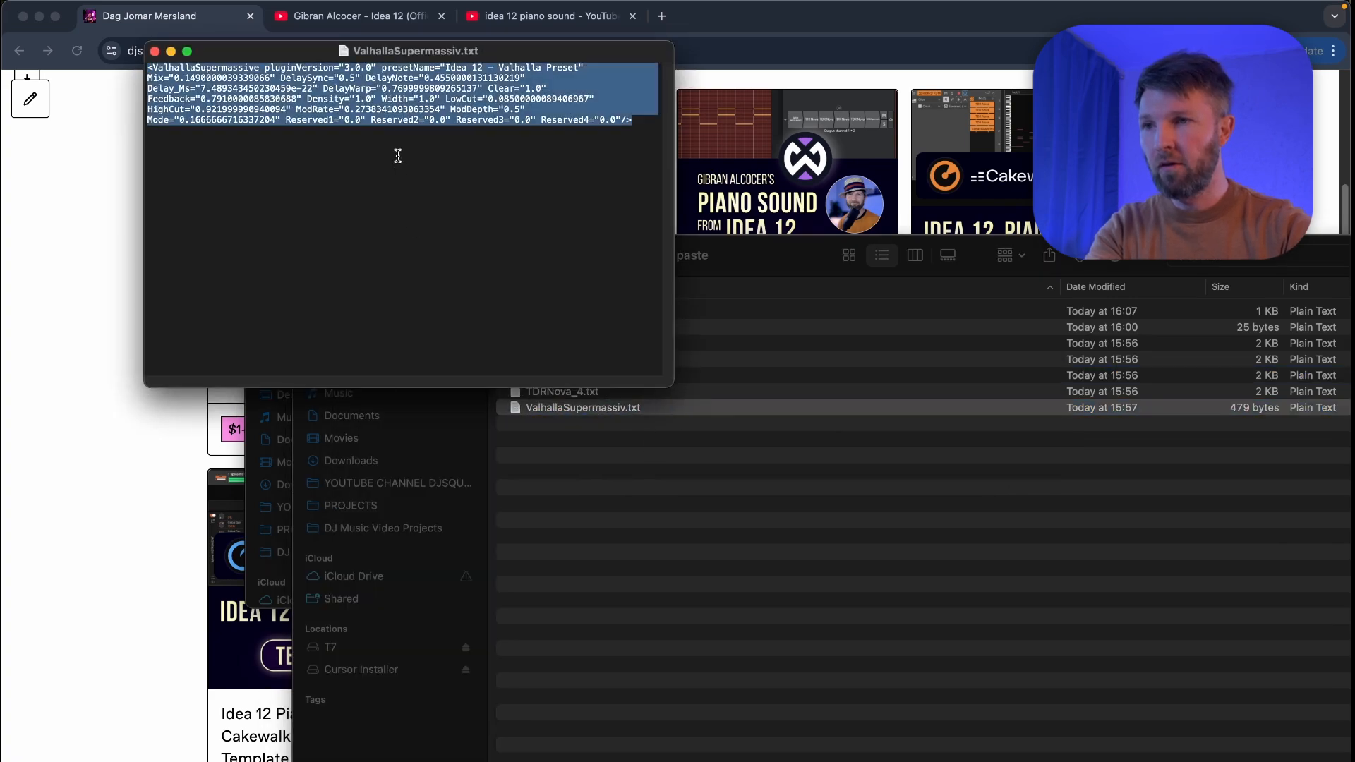
Switch to Logic Pro, open the track's ValhallaSupermassive plug-in and paste the copied preset text from the clipboard.
key(super+Tab)
key(super+Tab)
key(super+Tab)
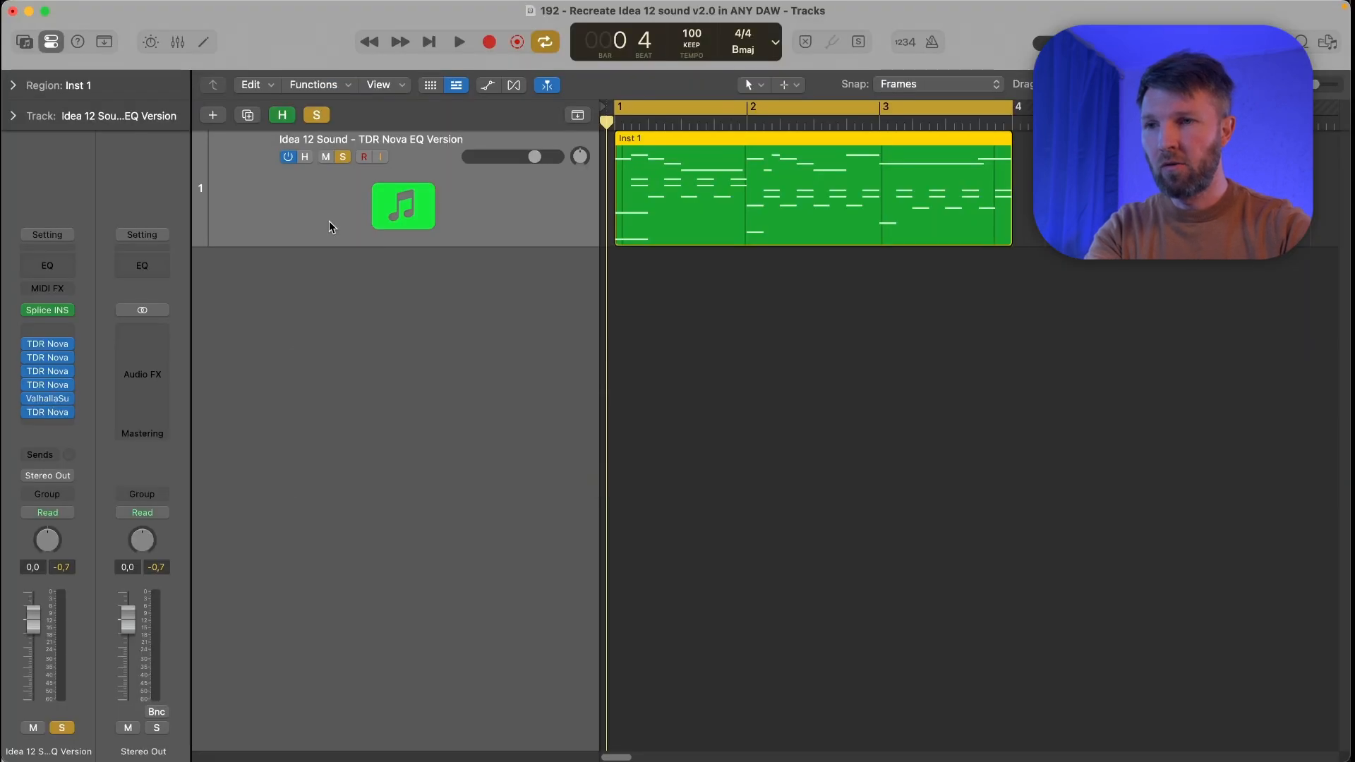
click(52, 400)
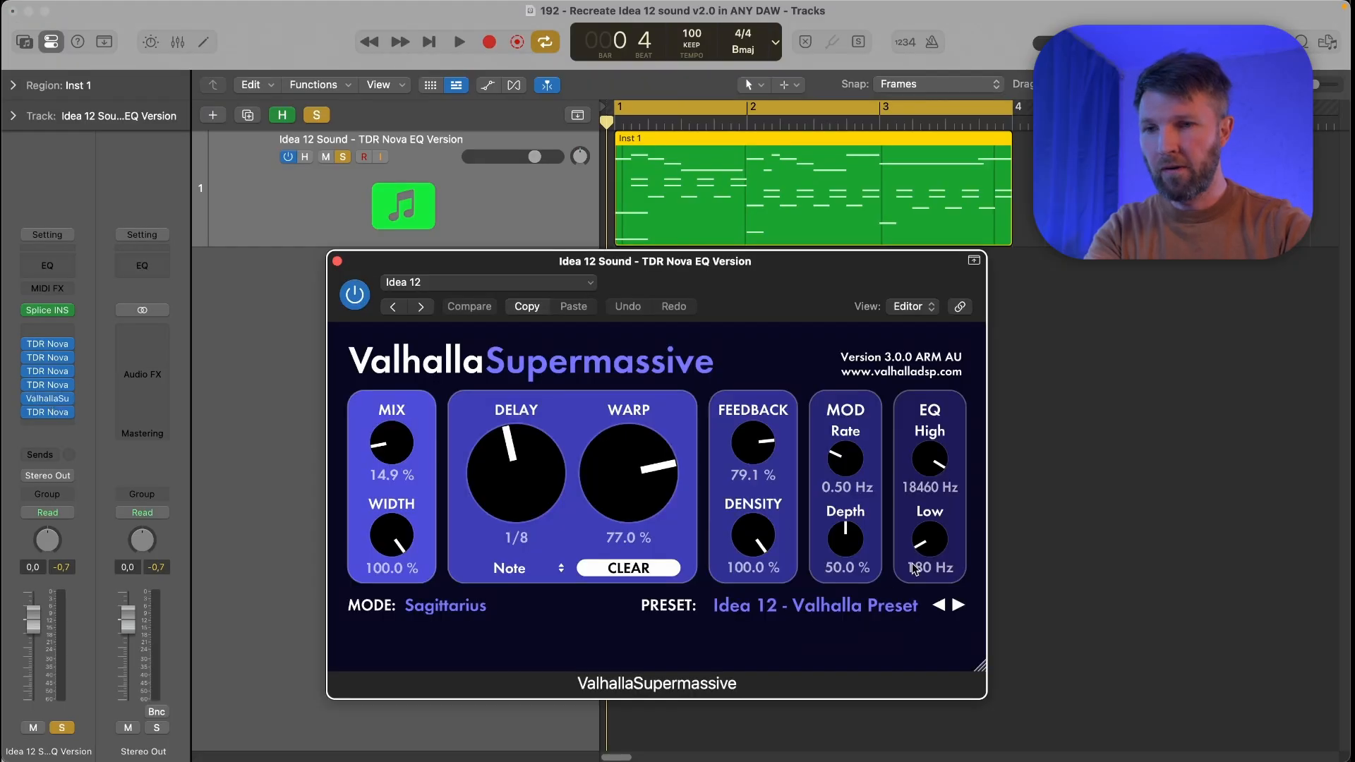
click(883, 607)
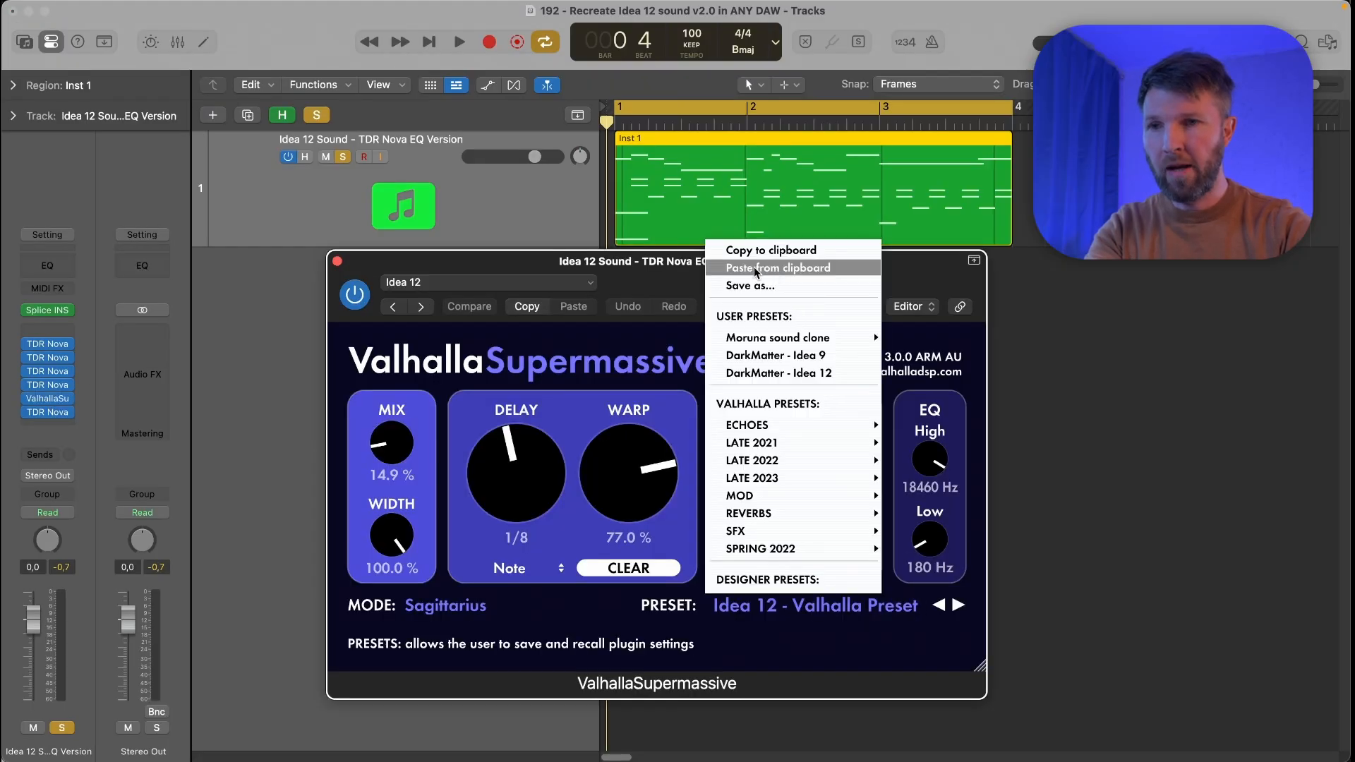
click(781, 268)
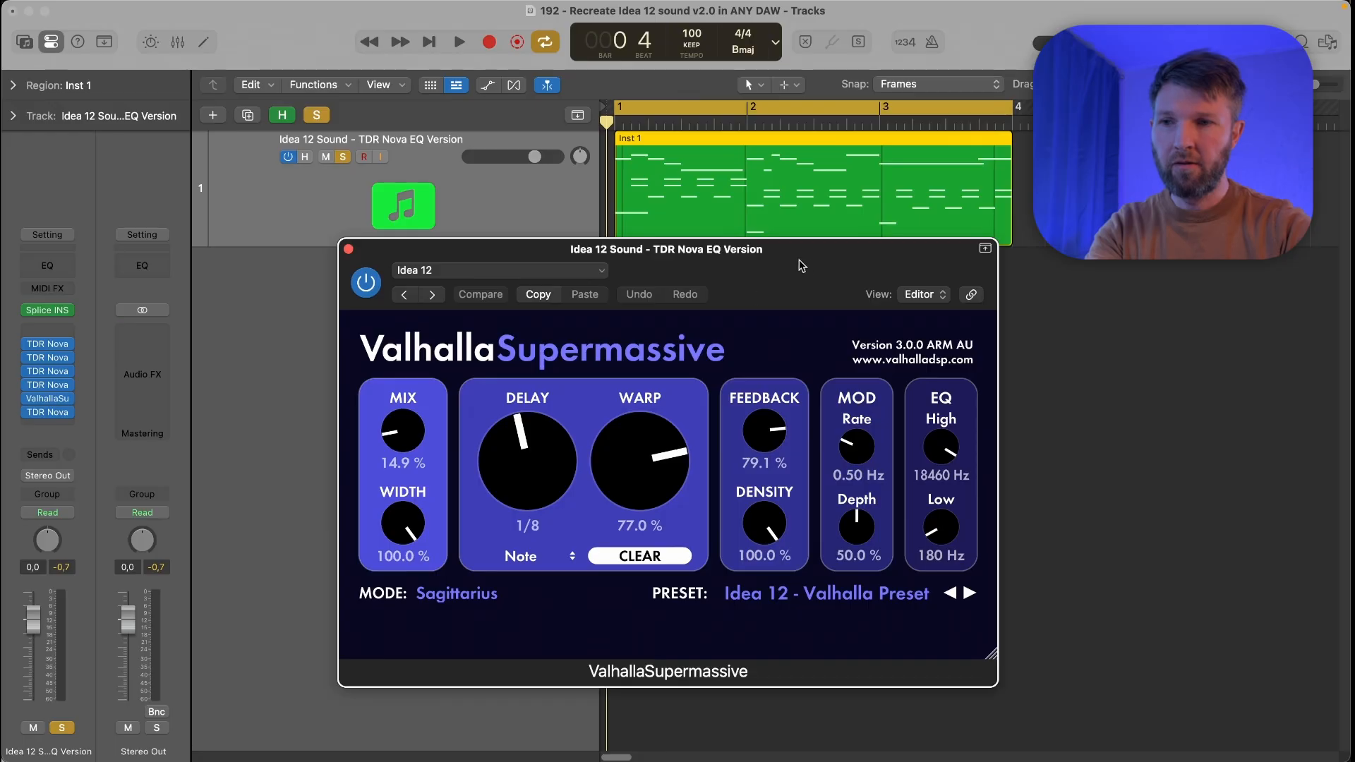
Set ValhallaSupermassive's delay to 1/64 note and warp to 100%, and turn down the feedback.
drag(530, 455, 473, 544)
drag(639, 459, 638, 335)
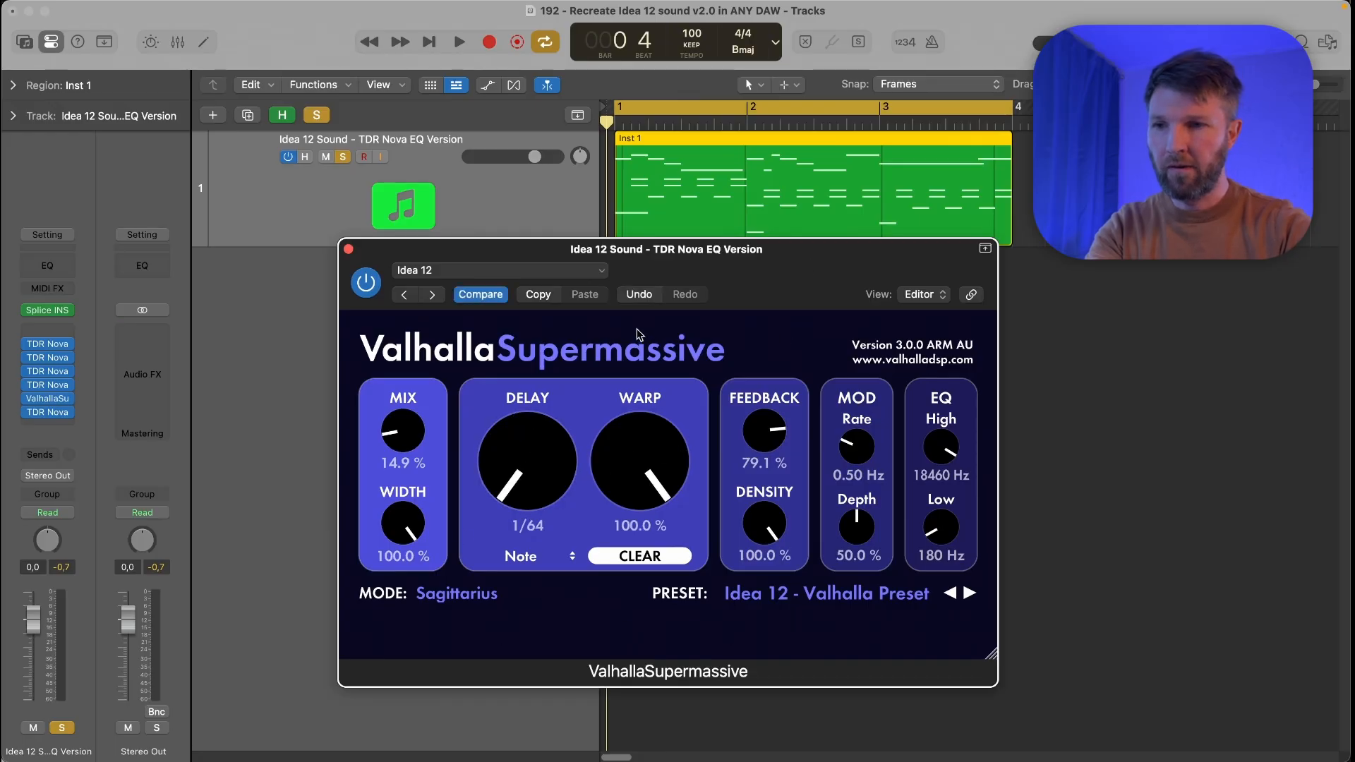
drag(764, 432, 765, 561)
Paste the Idea 12 preset from the clipboard into ValhallaSupermassive again and close the plug-in window.
click(863, 609)
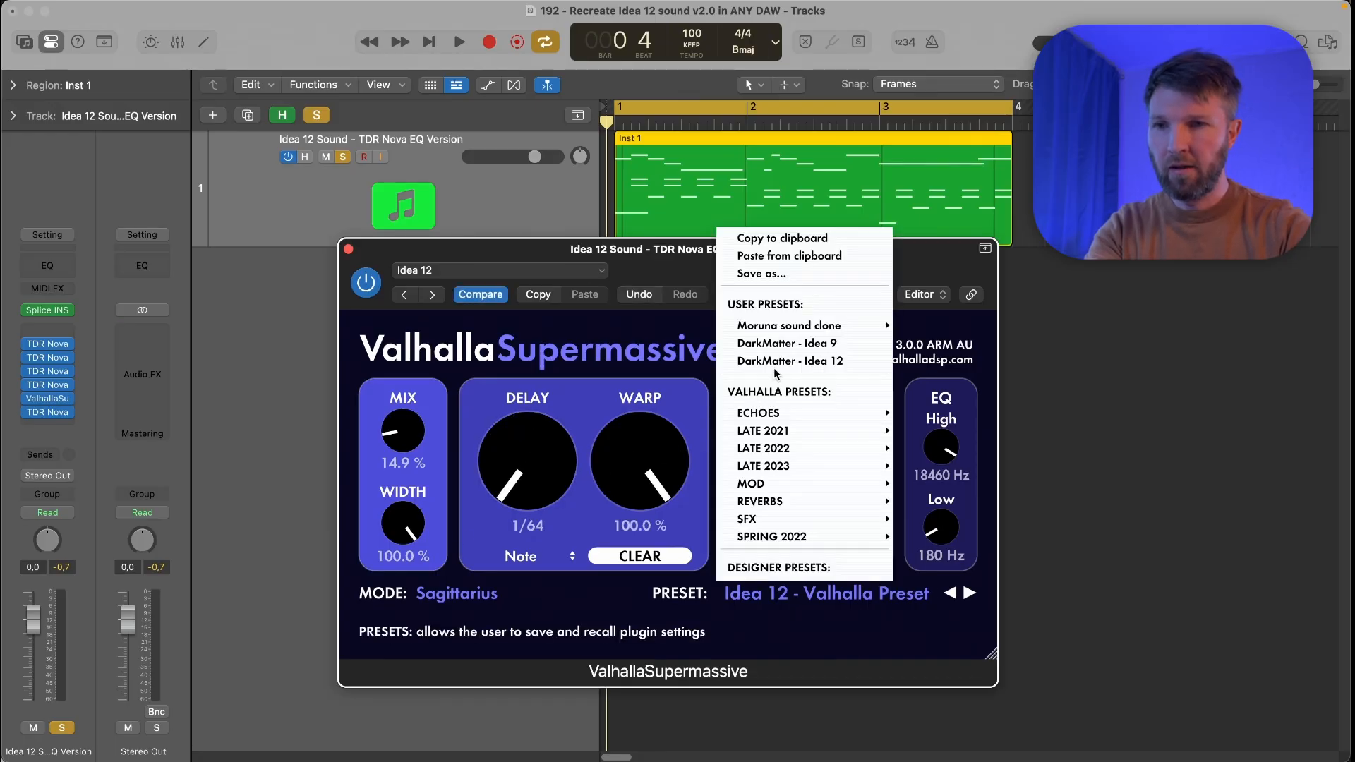
click(766, 266)
click(350, 250)
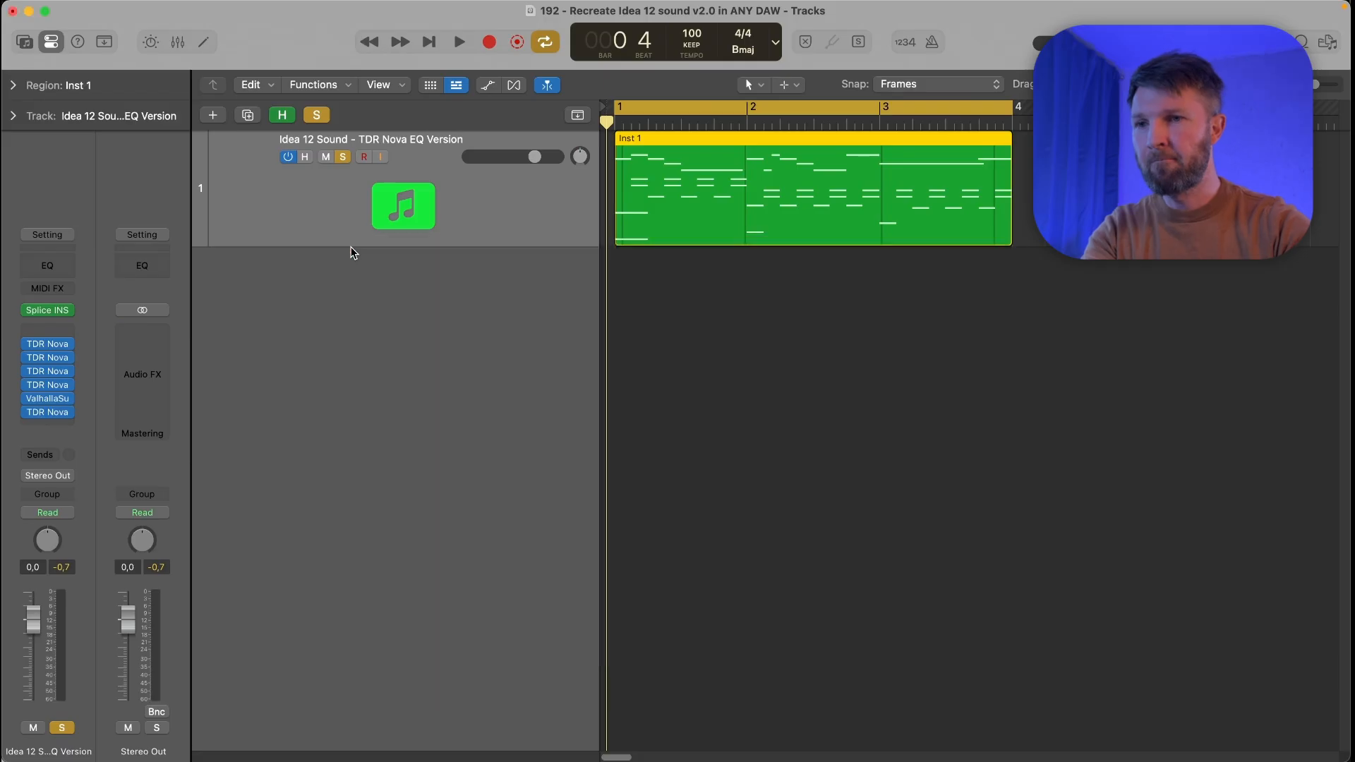
Switch from Logic Pro to TextEdit.
key(super+Tab)
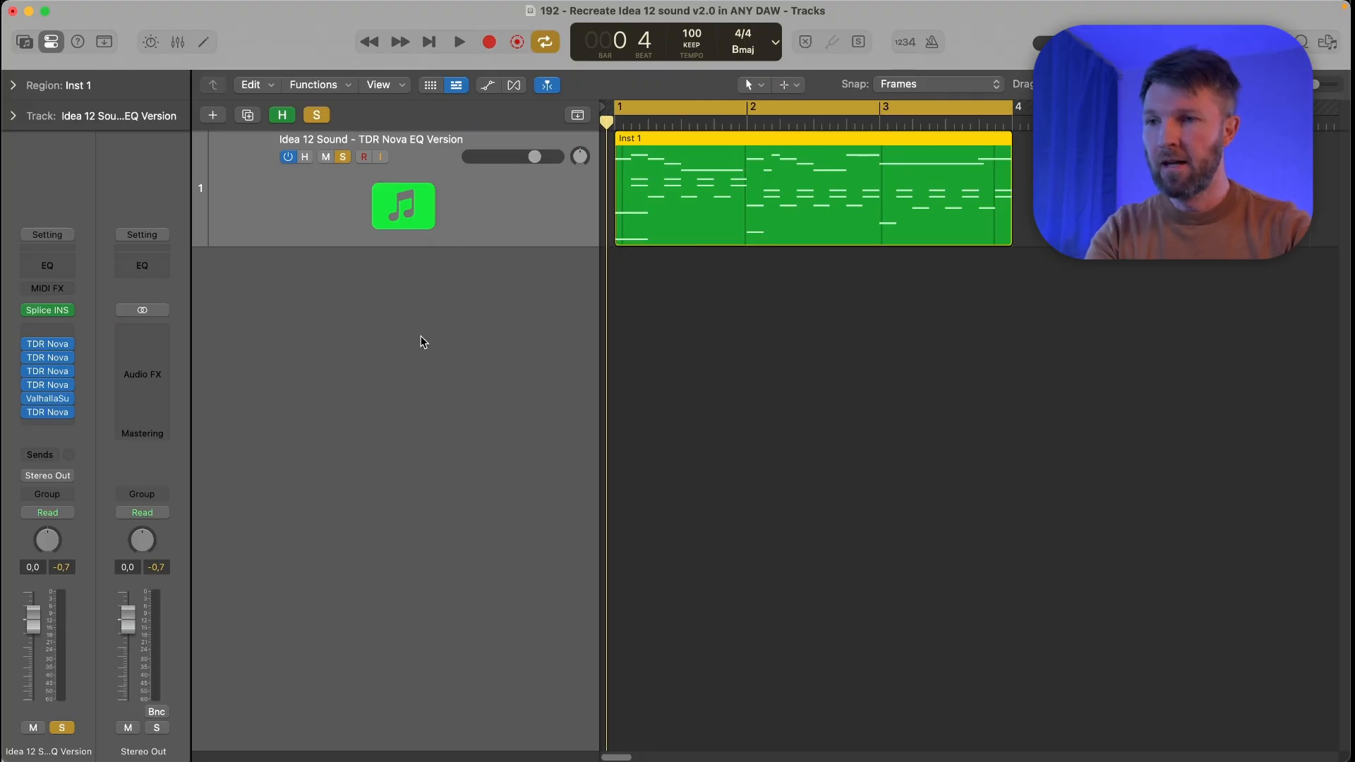
key(super+Tab)
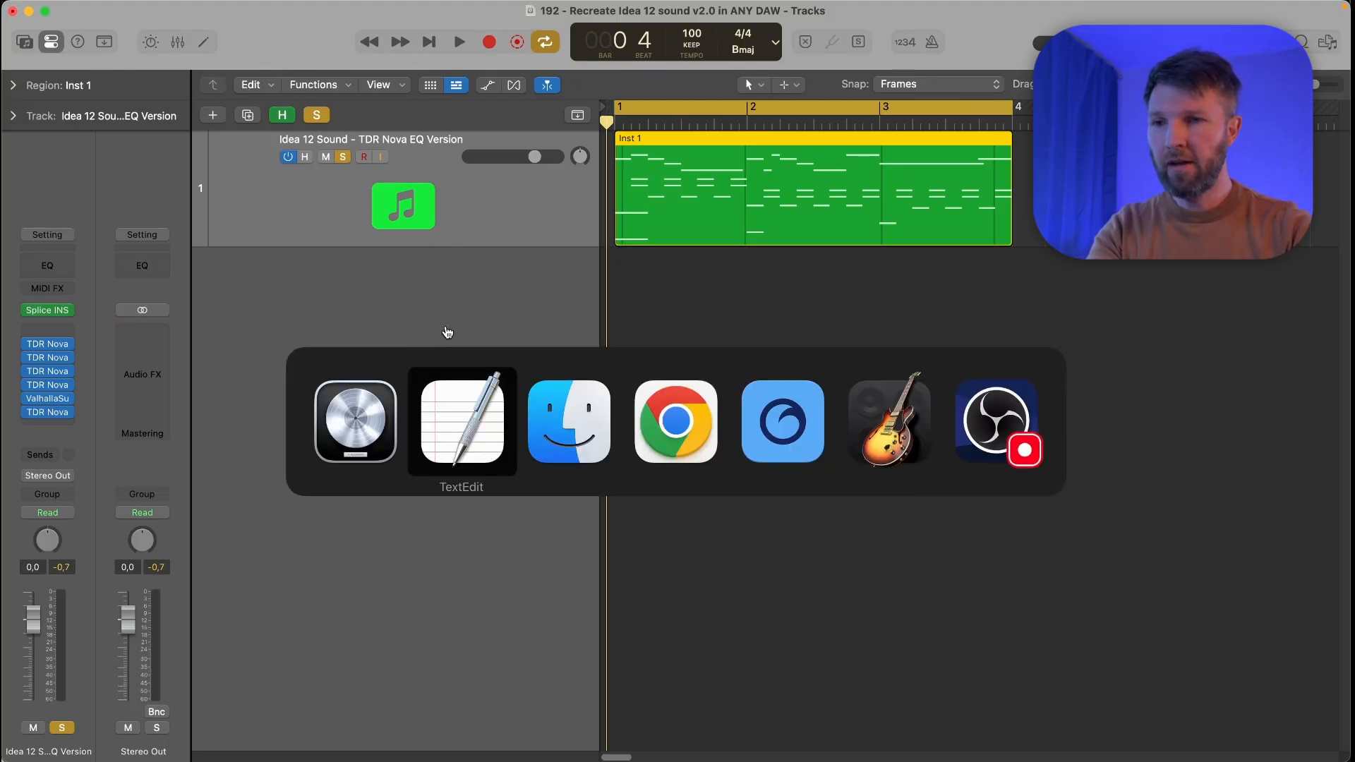